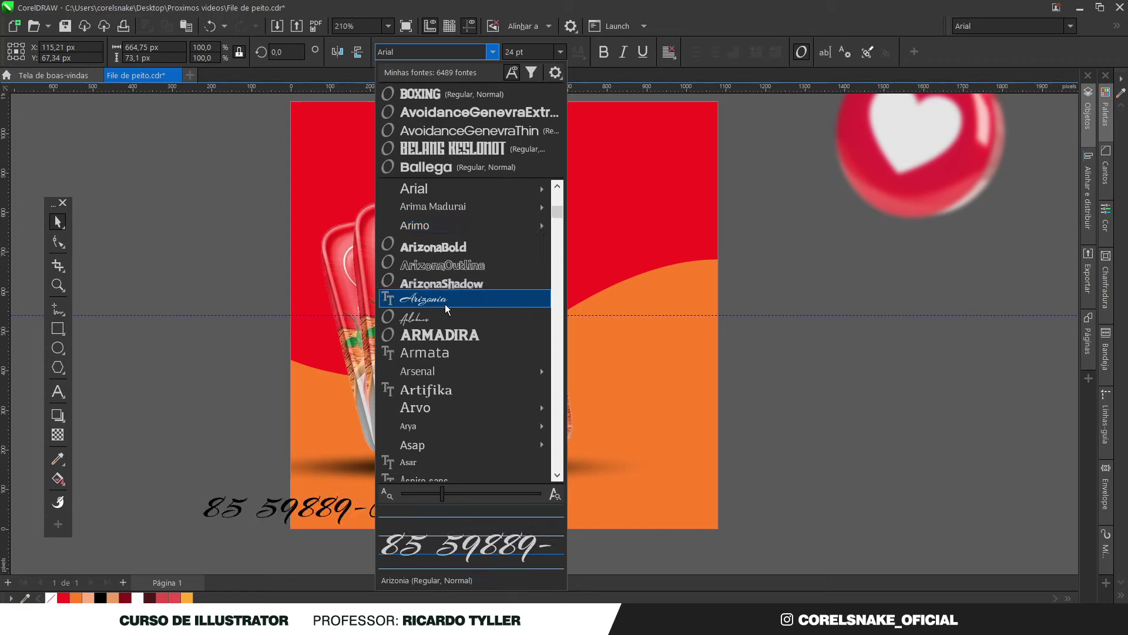
Set the phone number in Source Sans Pro Bold, move it under the packs, and scale it to about 12.7 pt
text(so)
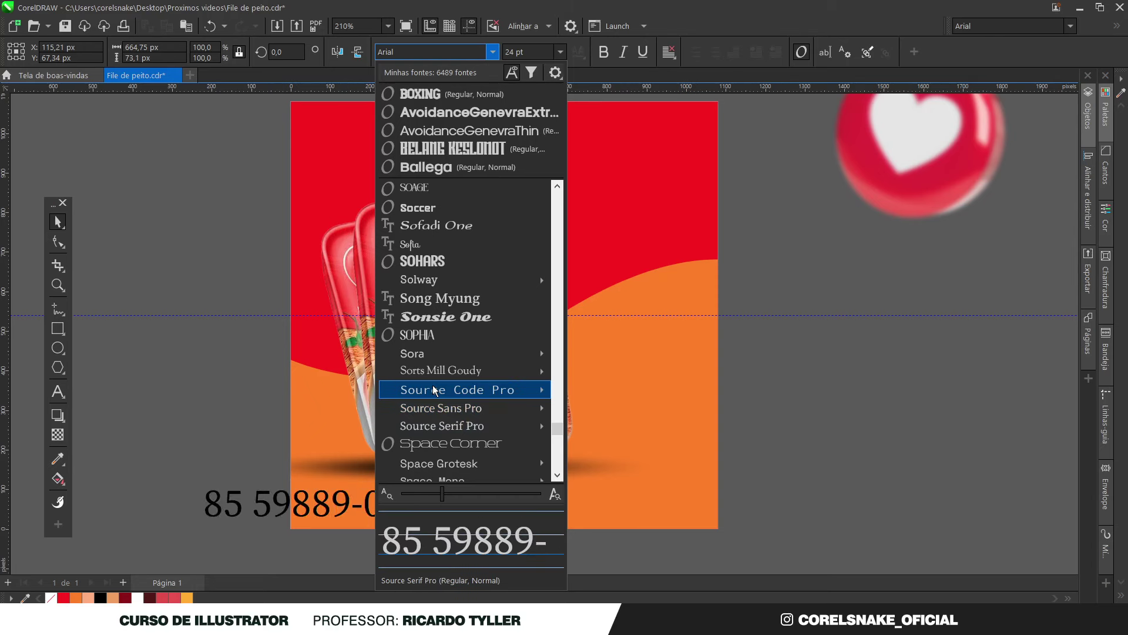
mouse_move(486, 399)
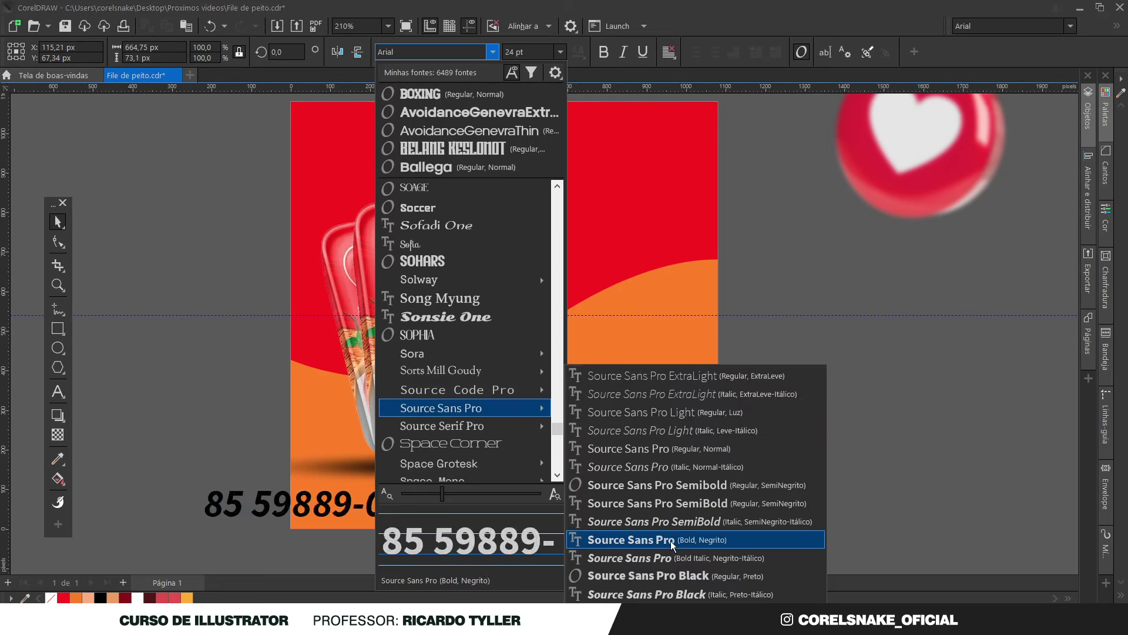
click(654, 540)
drag(427, 512, 492, 503)
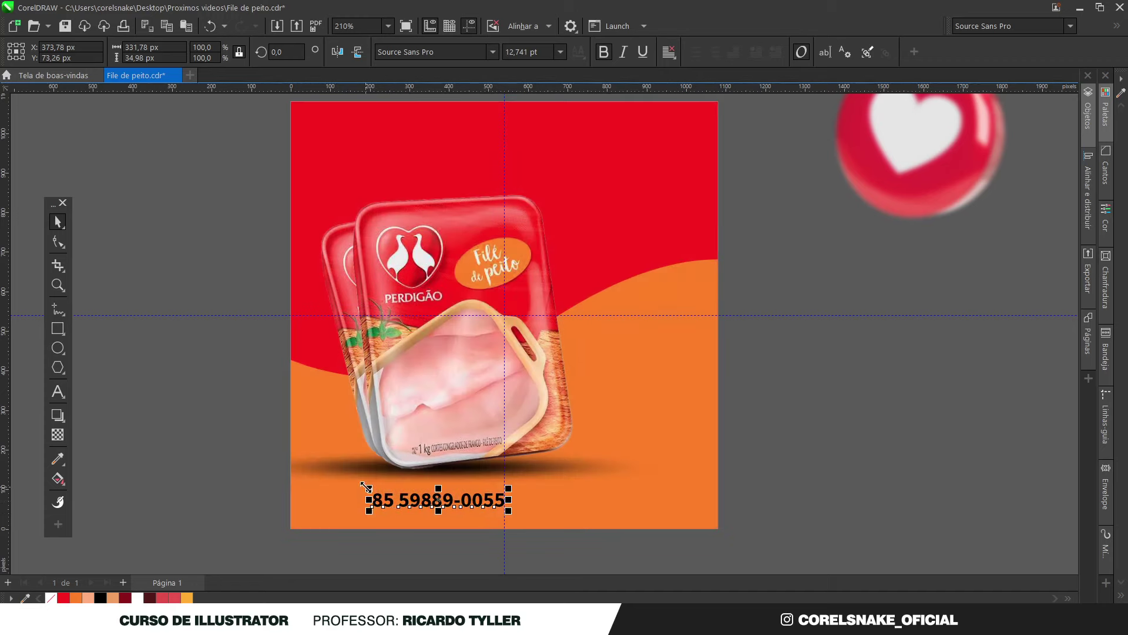
drag(367, 489, 384, 491)
click(872, 459)
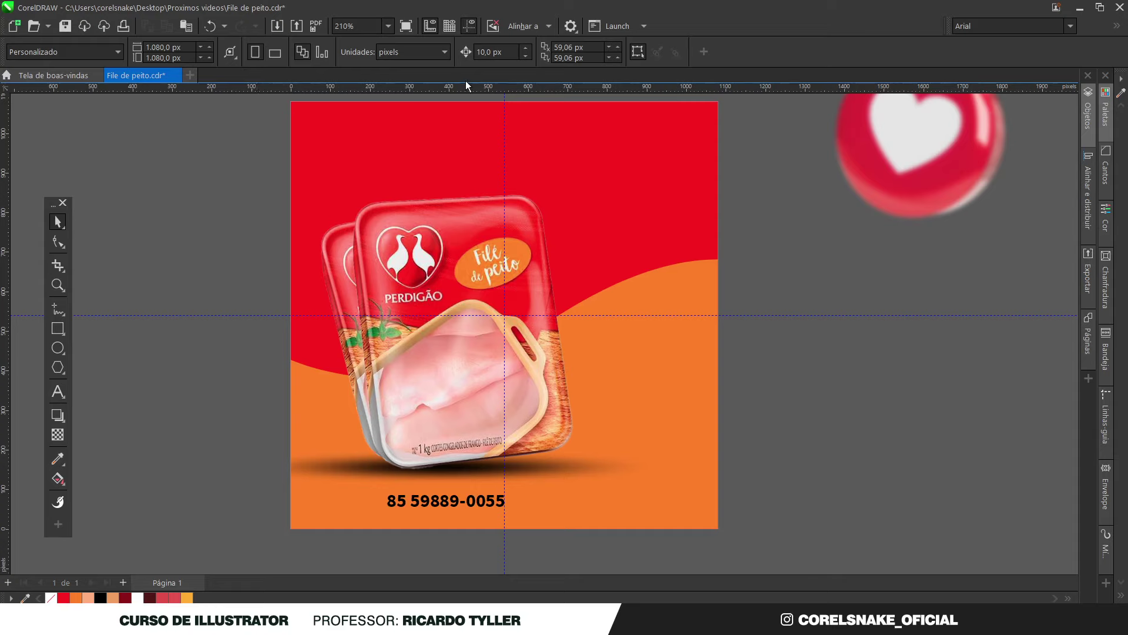
Turn on snapping to guidelines and nudge the phone number into position
click(548, 26)
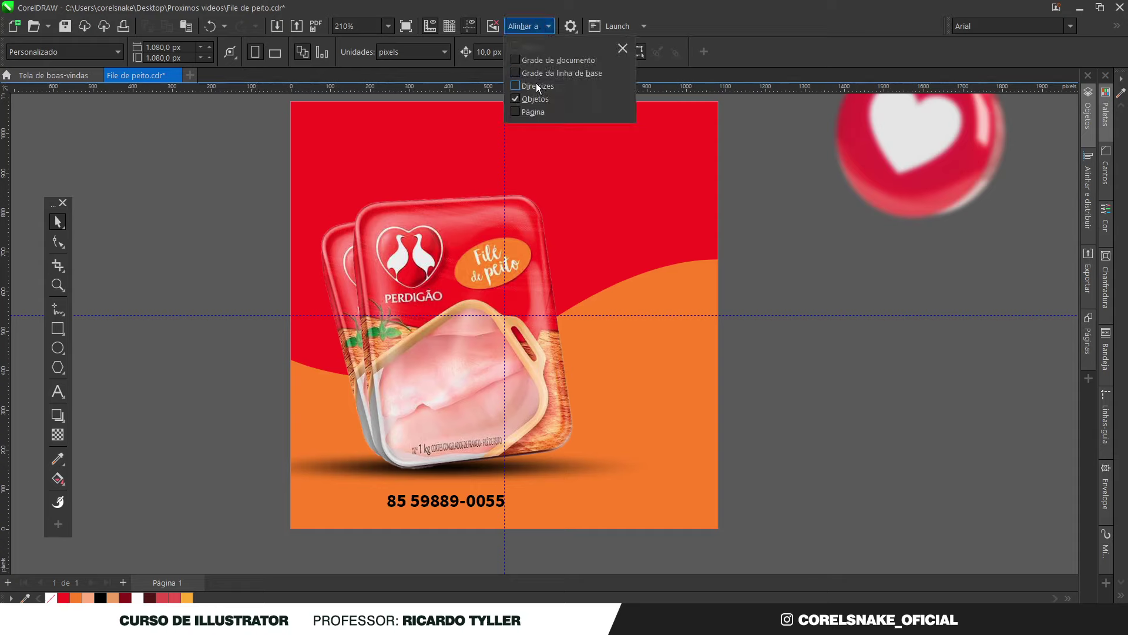
click(538, 86)
drag(454, 503, 451, 502)
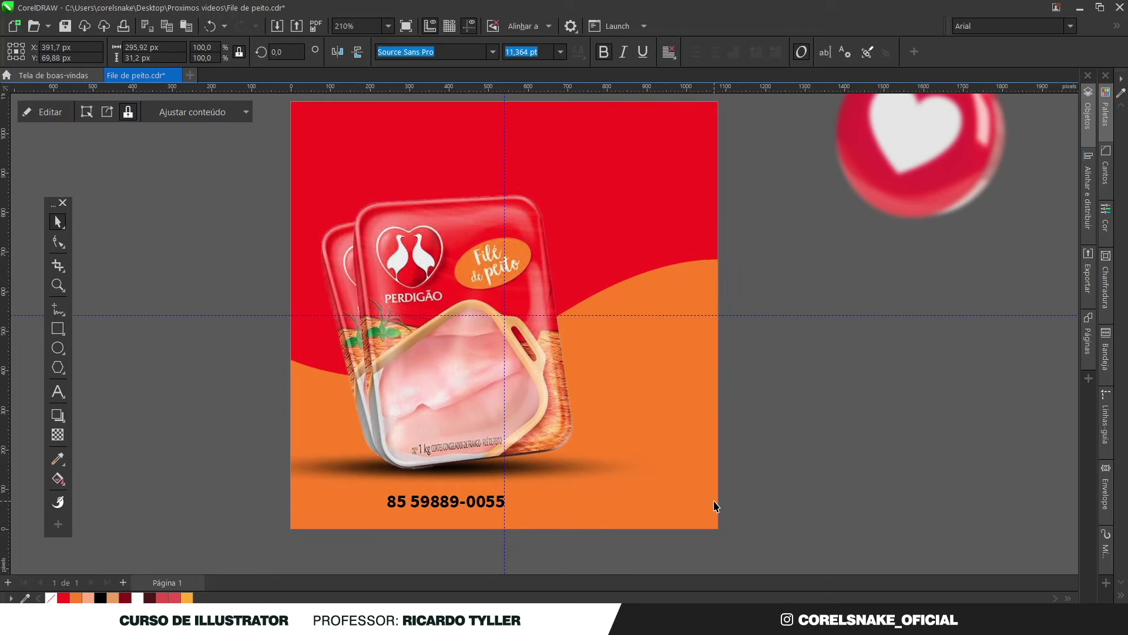
Draw a rectangle around the phone number, fill it red with no outline, and send it behind
click(58, 329)
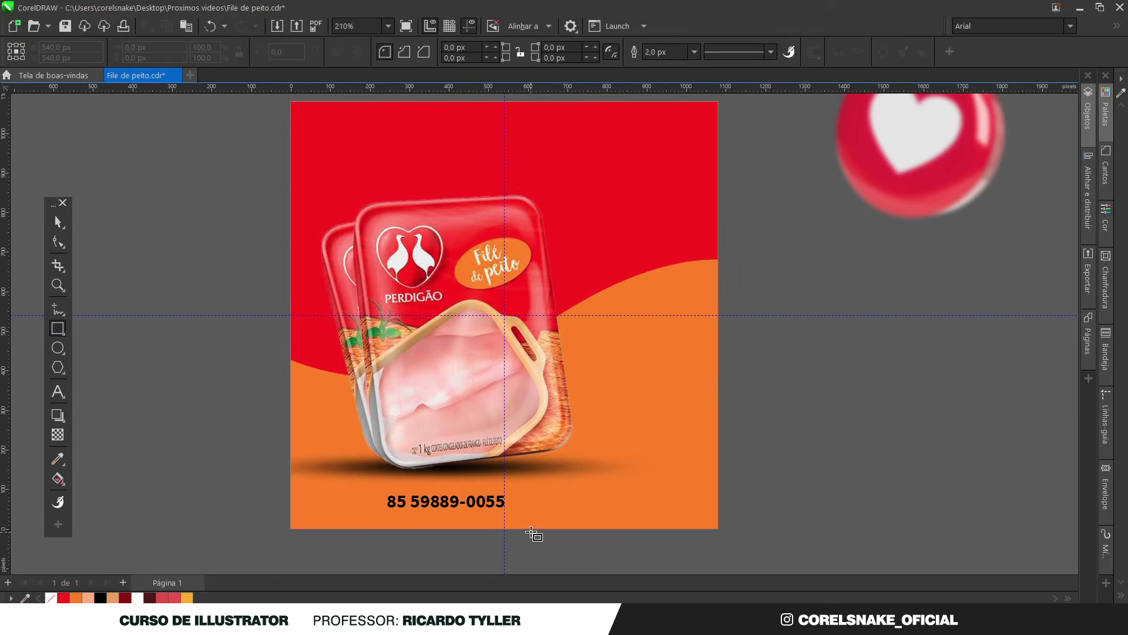
scroll(533, 533, up, 3)
drag(528, 506, 227, 449)
key(space)
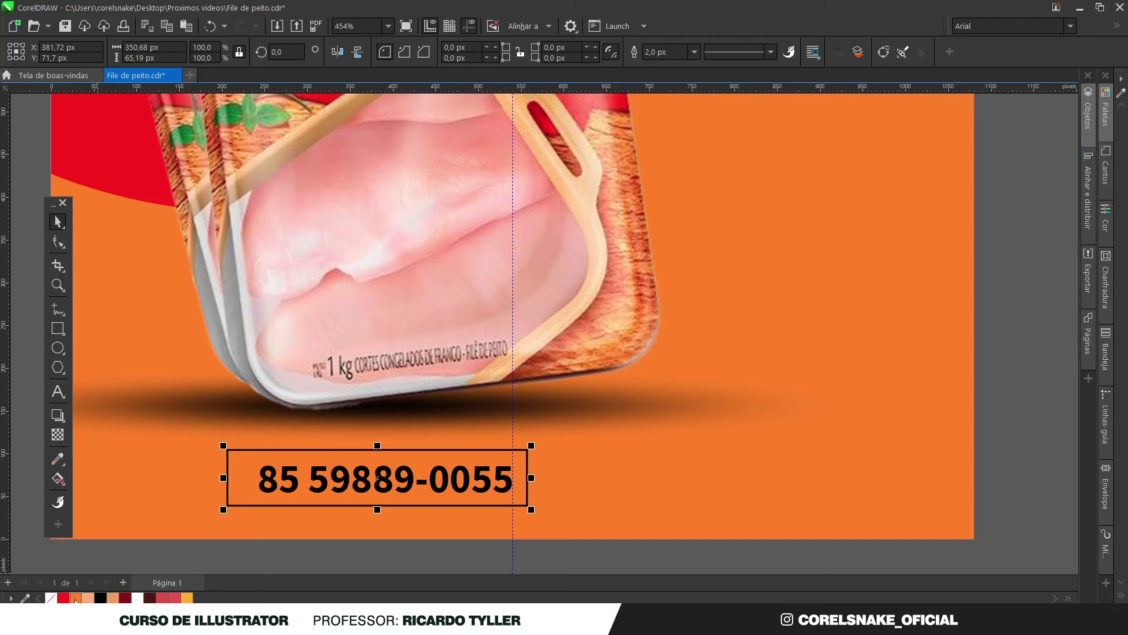
click(63, 597)
right_click(51, 597)
scroll(579, 467, down, 4)
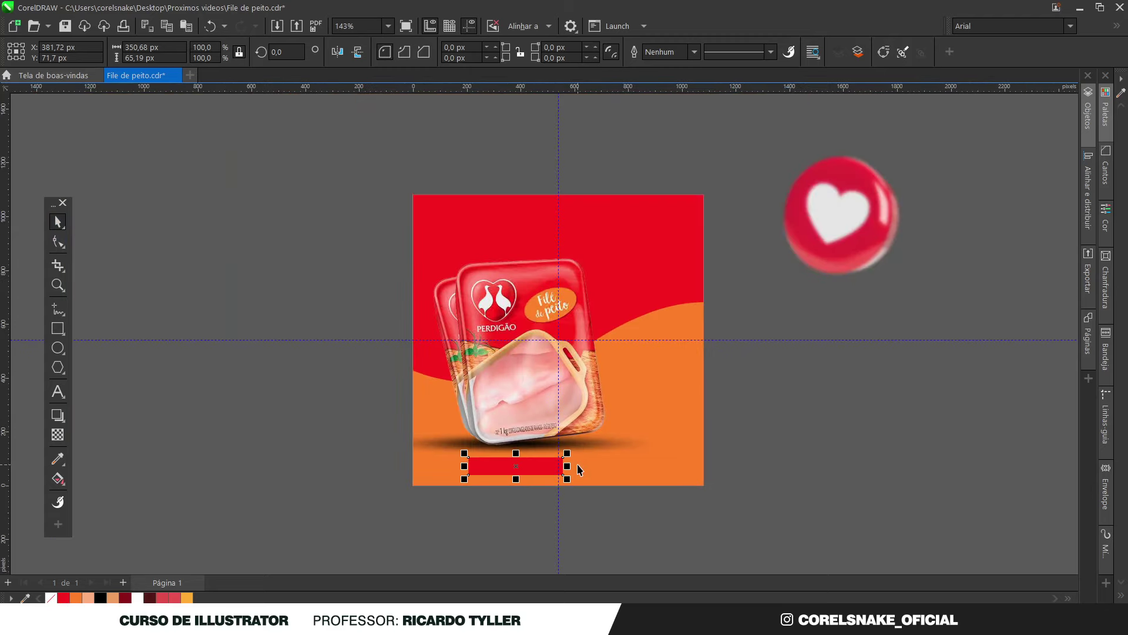
key(ctrl+Page_Down)
Make the phone number white and widen the red banner to the left
click(507, 493)
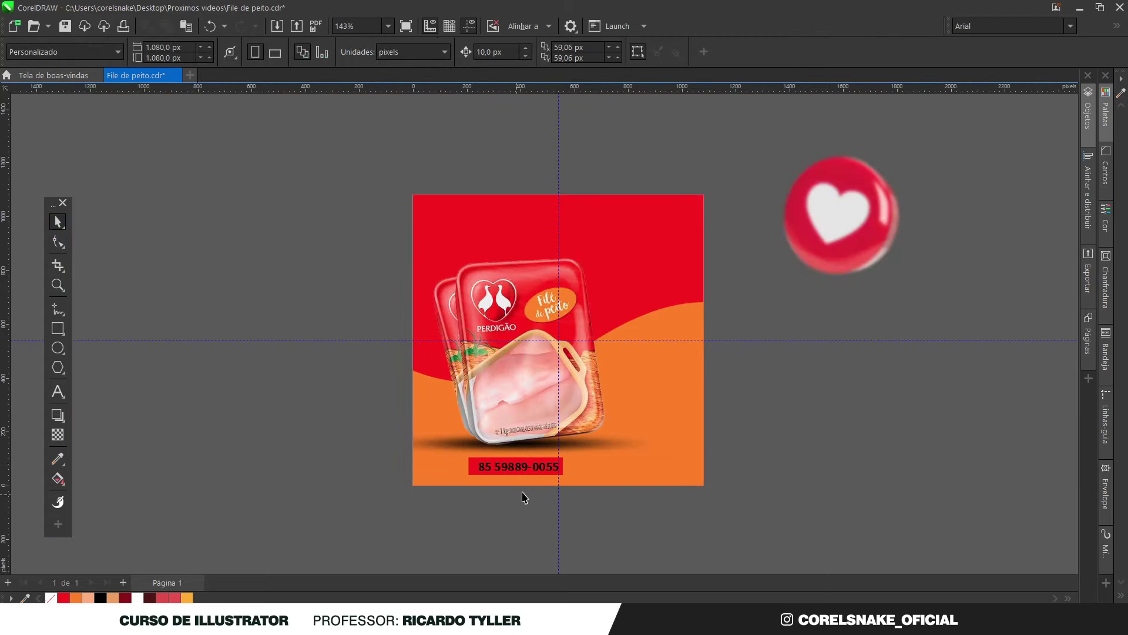
scroll(511, 479, up, 4)
click(502, 444)
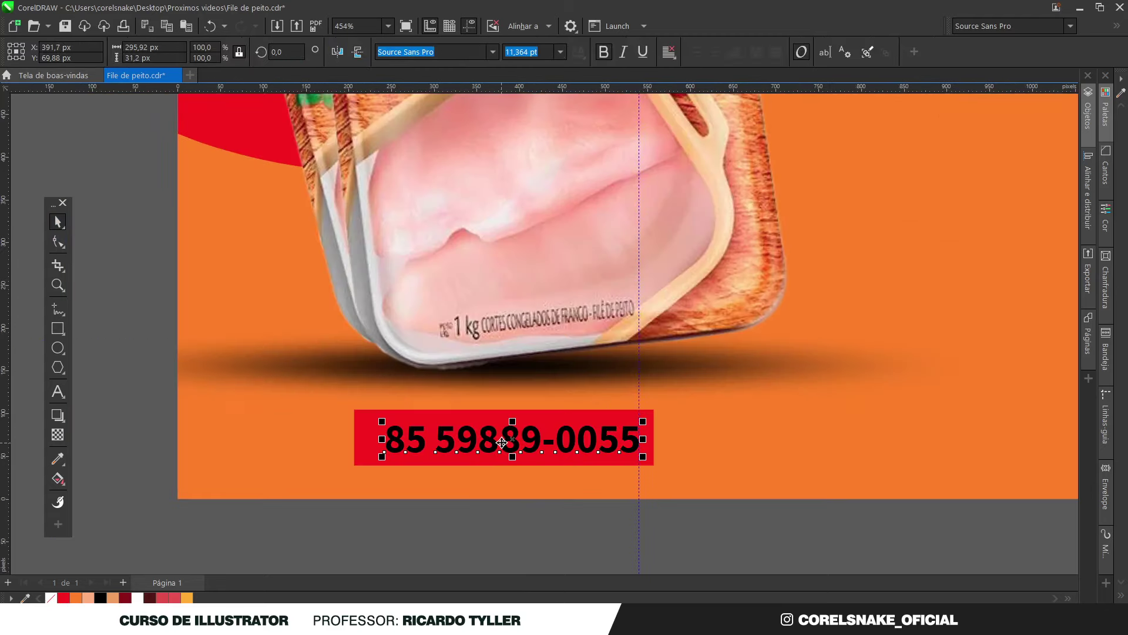
click(139, 598)
key(Escape)
click(391, 437)
drag(354, 438, 311, 438)
scroll(590, 457, down, 2)
scroll(590, 457, down, 5)
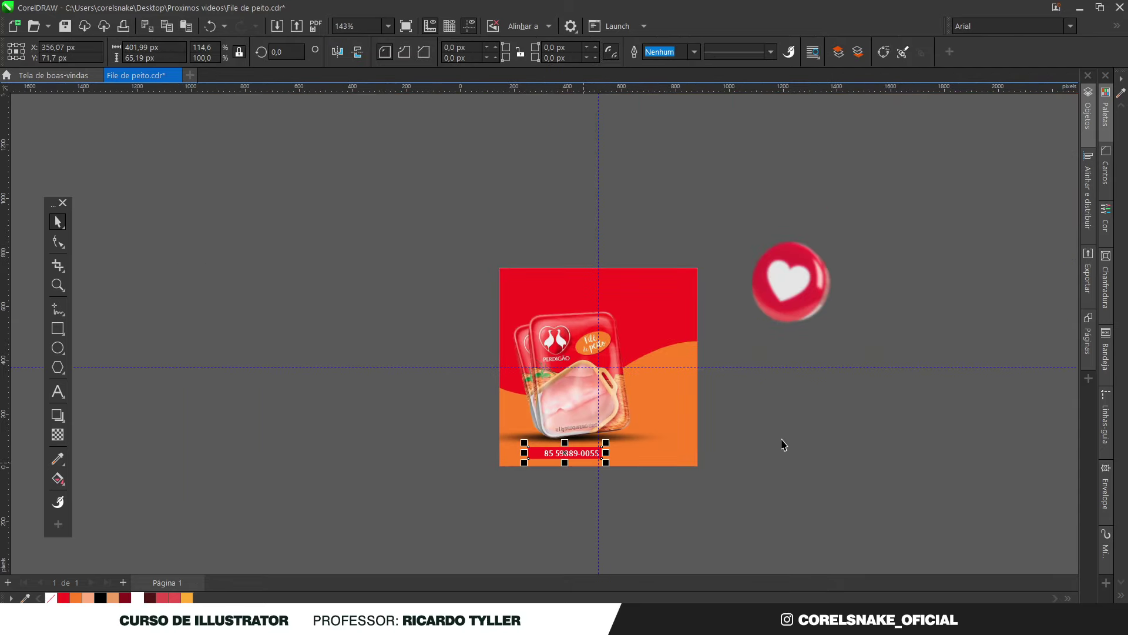
scroll(756, 451, up, 1)
click(724, 398)
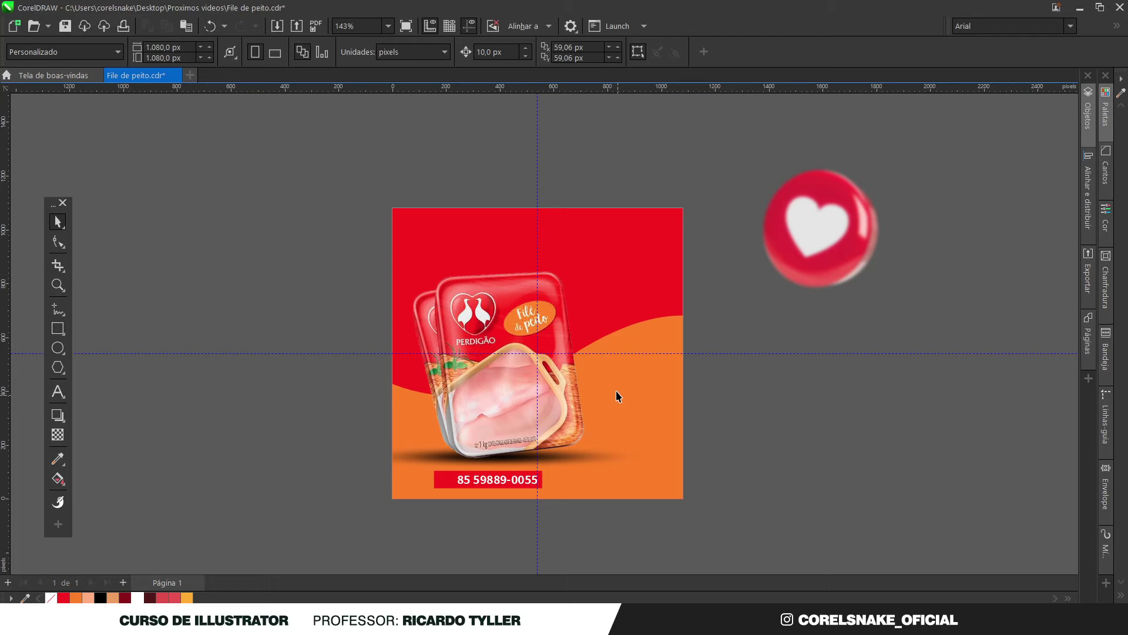
Show the Bandeja tray listing ICONES REDE.cdr and SETAS.cdr
scroll(617, 395, up, 2)
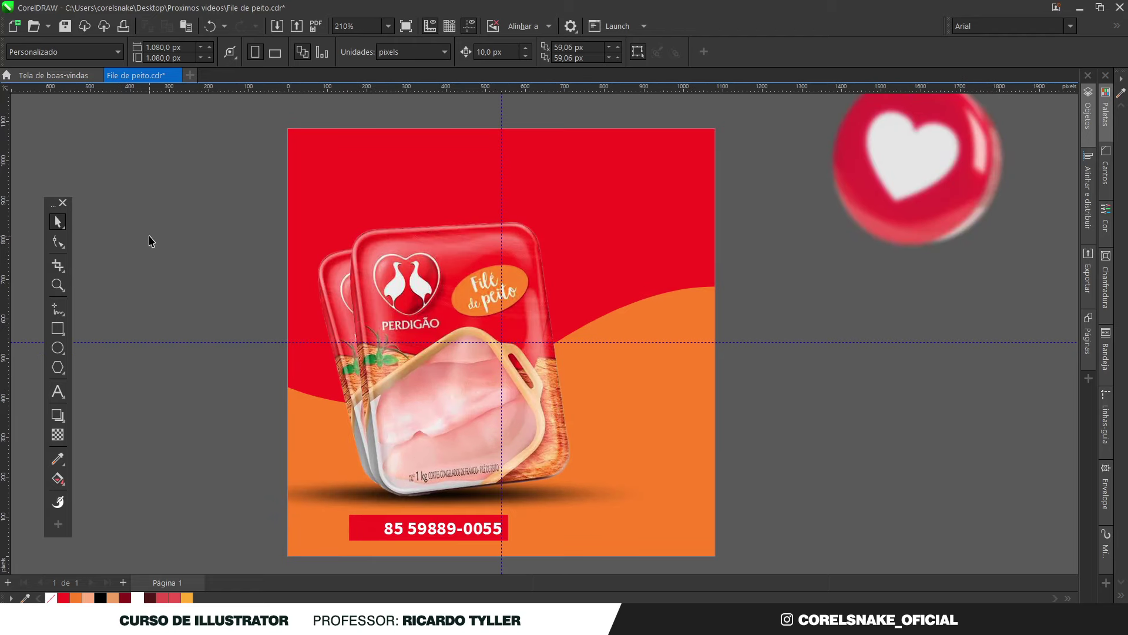
click(446, 529)
scroll(446, 529, up, 1)
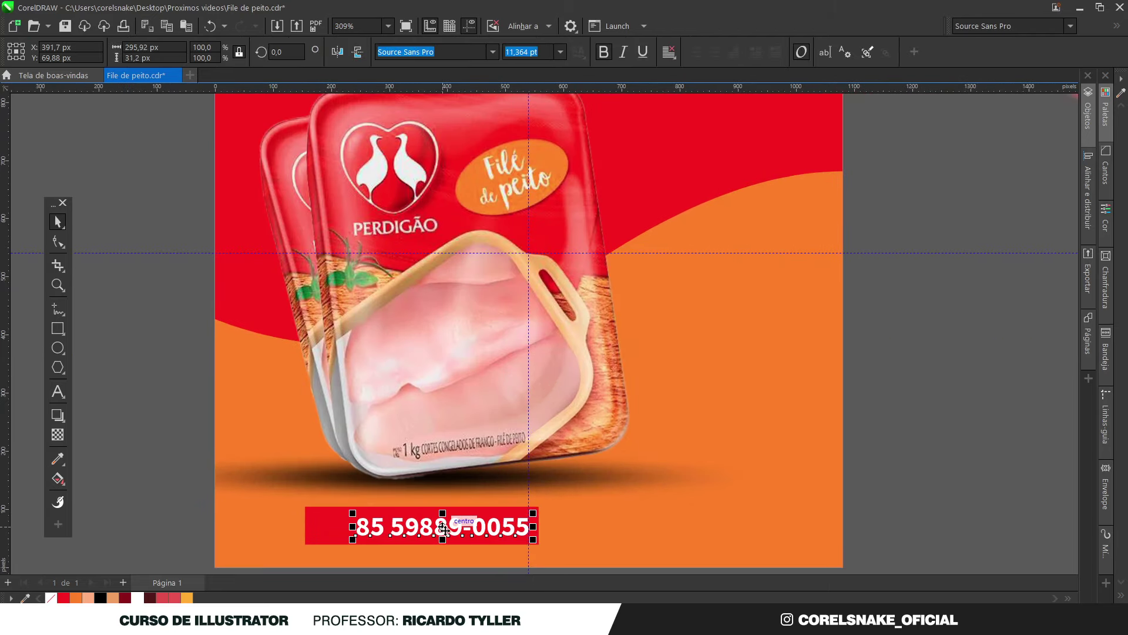
click(987, 279)
click(1105, 357)
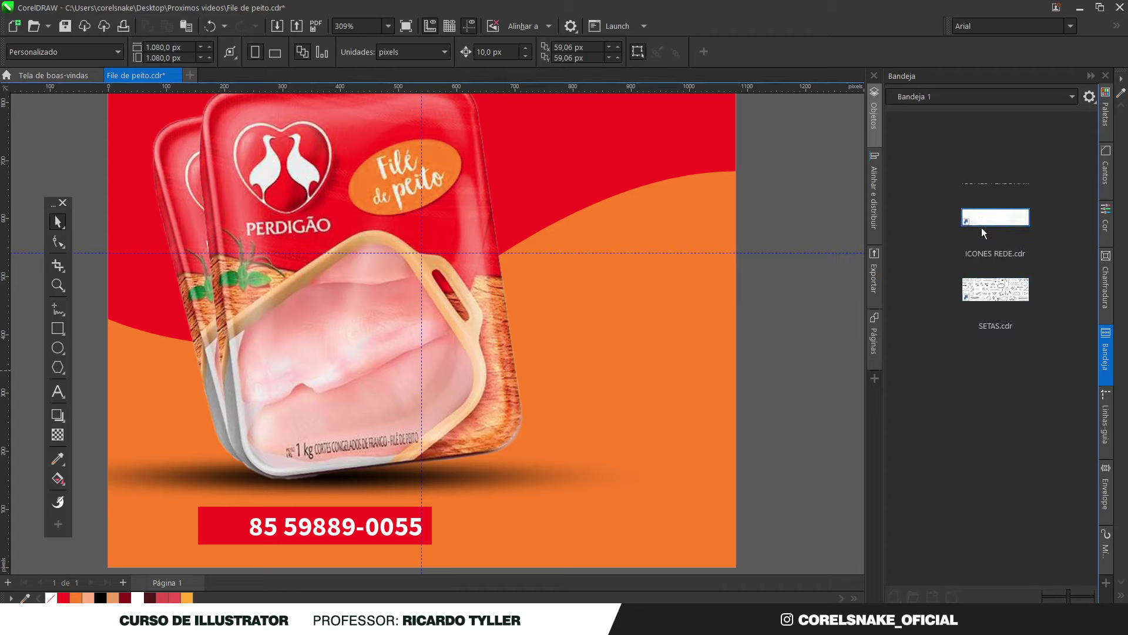
Bring the ICONES REDE.cdr icon set below the page and delete the Instagram and globe icons
drag(981, 219, 768, 244)
scroll(768, 245, down, 3)
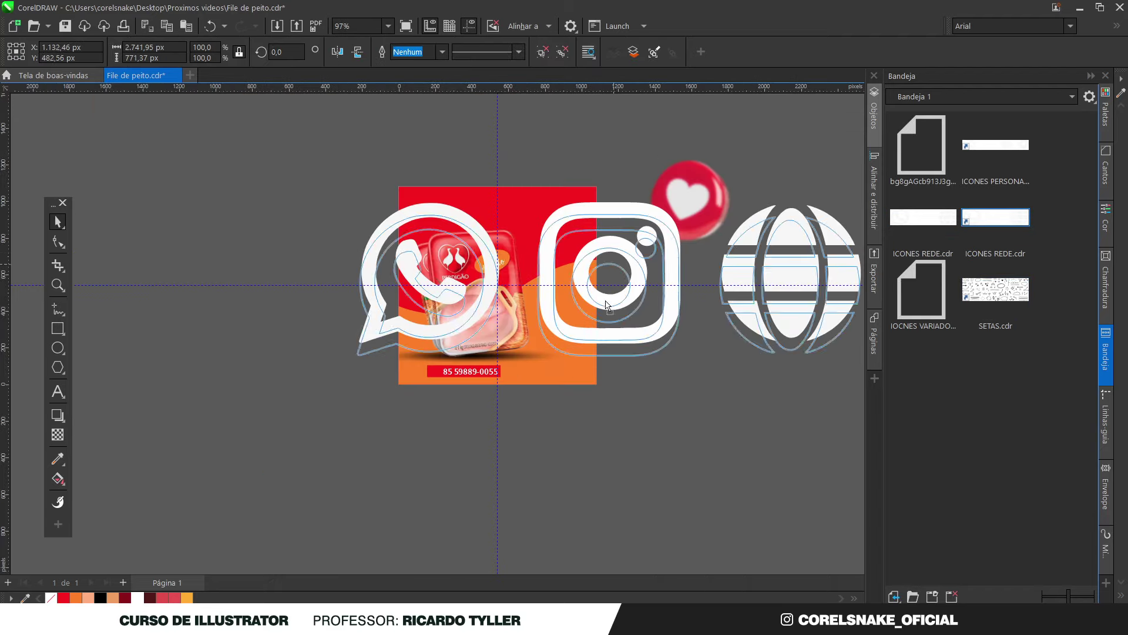
drag(611, 288, 567, 441)
drag(838, 556, 485, 384)
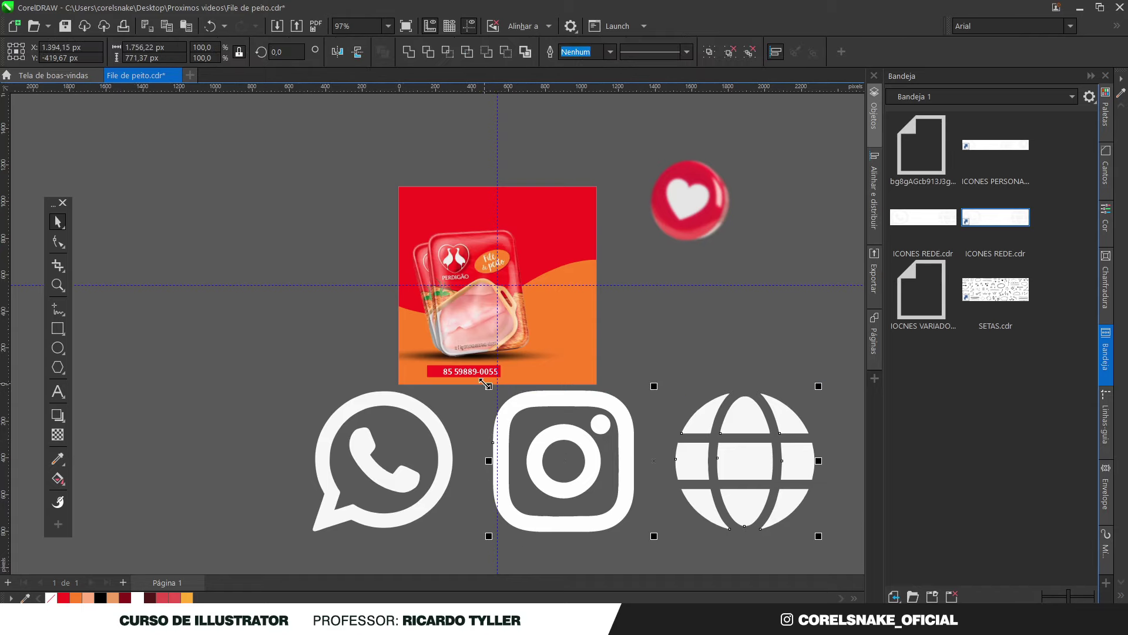
key(Delete)
Enlarge the WhatsApp handset, combine it with the inner circle, and weld the icon into one white shape
click(398, 471)
scroll(398, 470, up, 2)
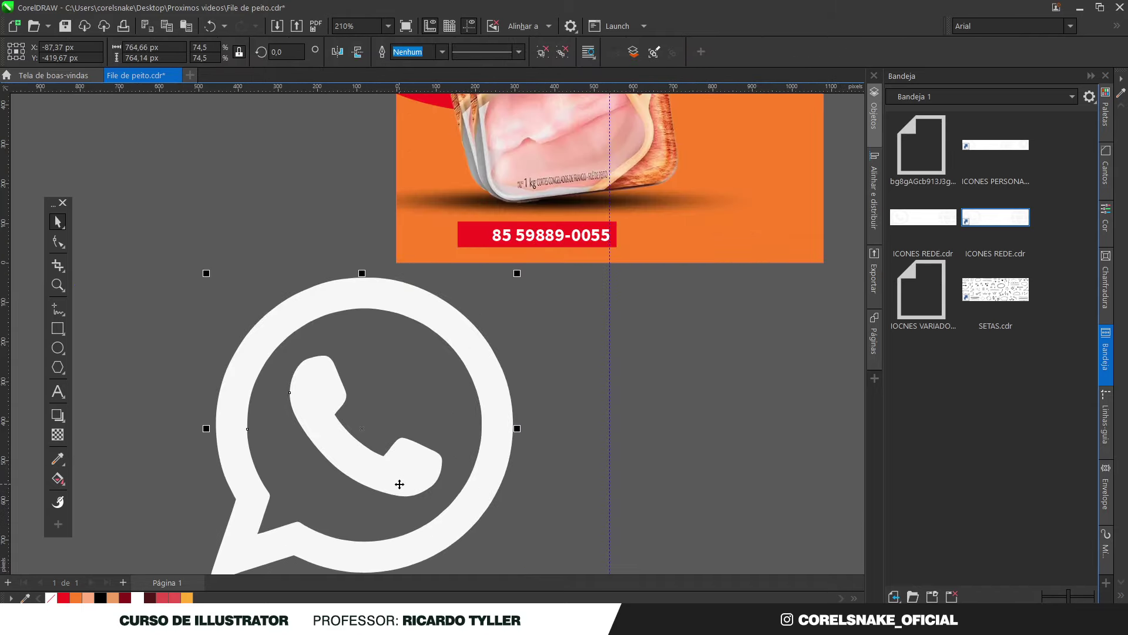
ctrl+click(323, 411)
drag(446, 499, 458, 511)
scroll(445, 475, down, 1)
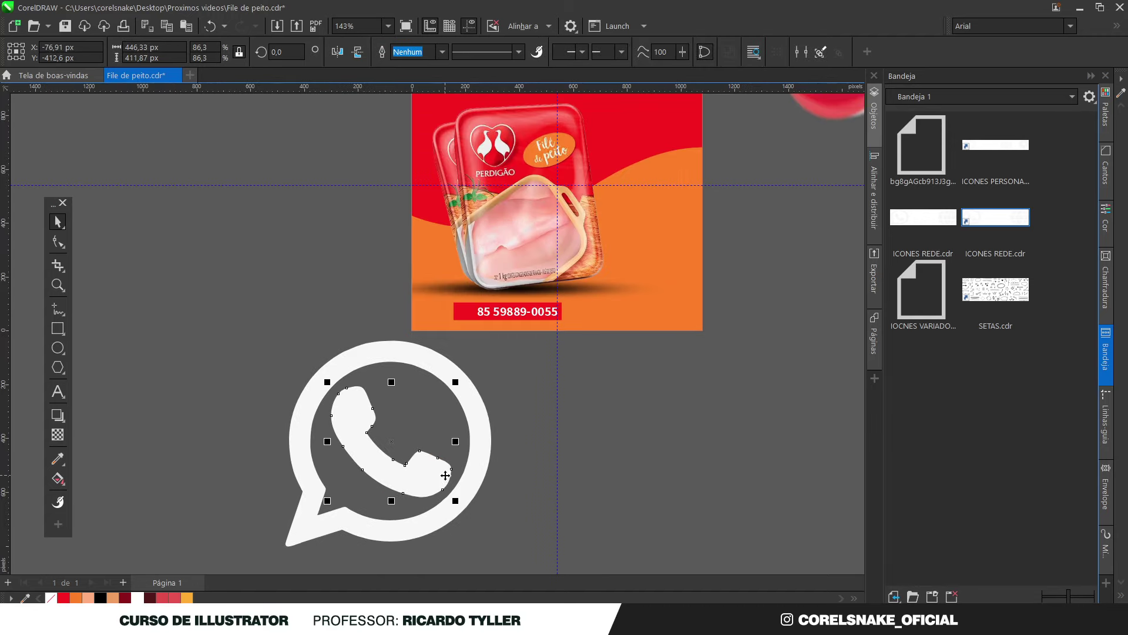
click(417, 411)
click(57, 241)
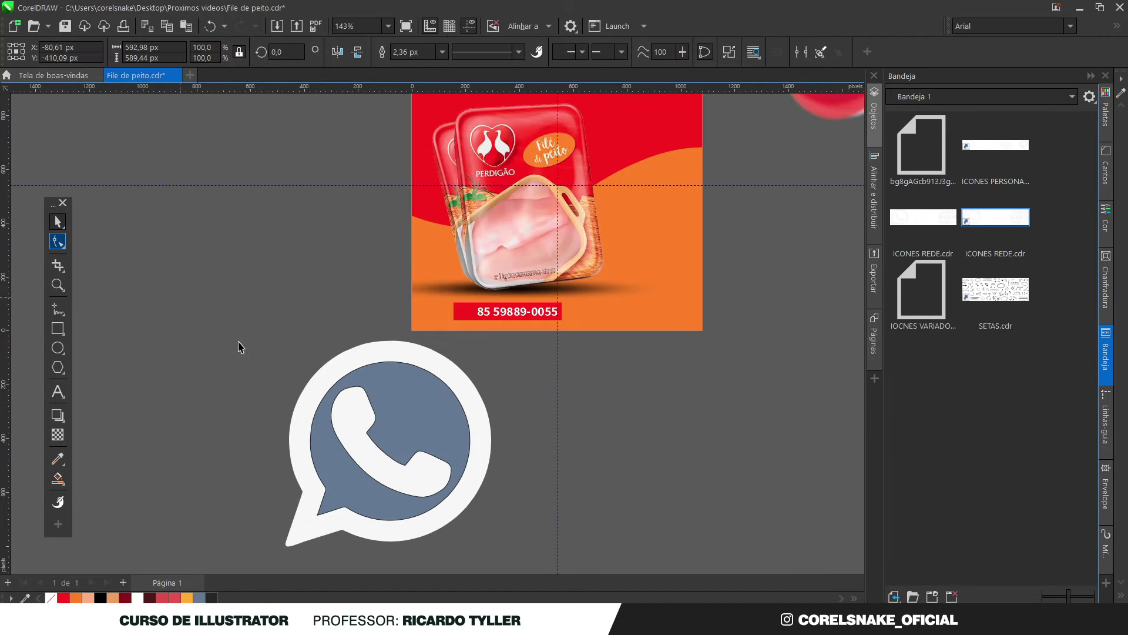
shift+click(376, 434)
key(ctrl+l)
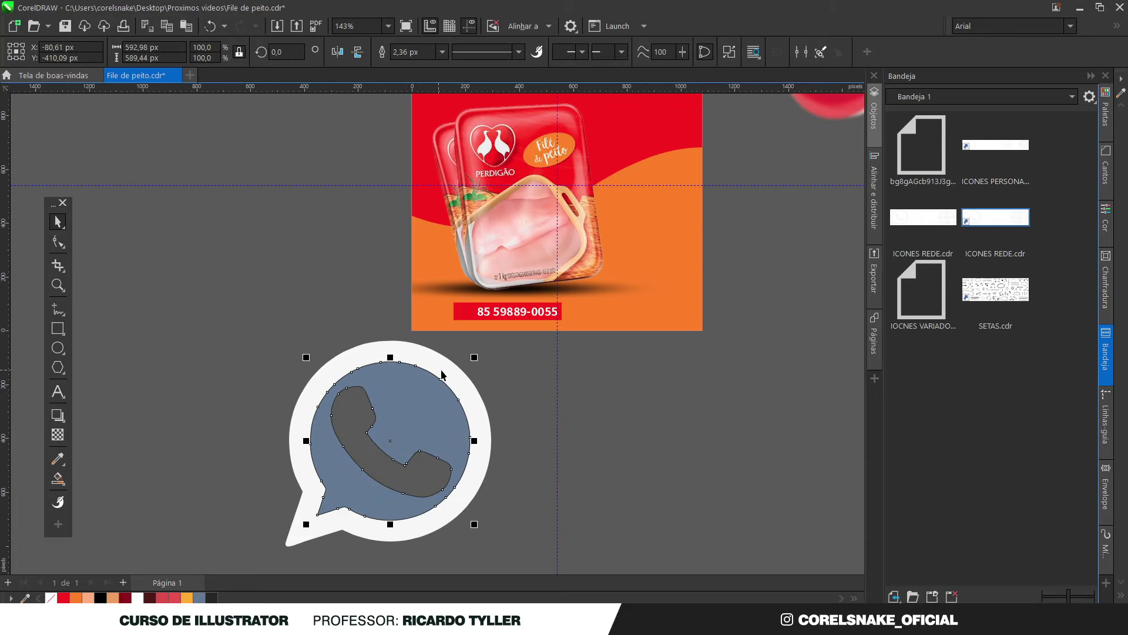
shift+click(459, 365)
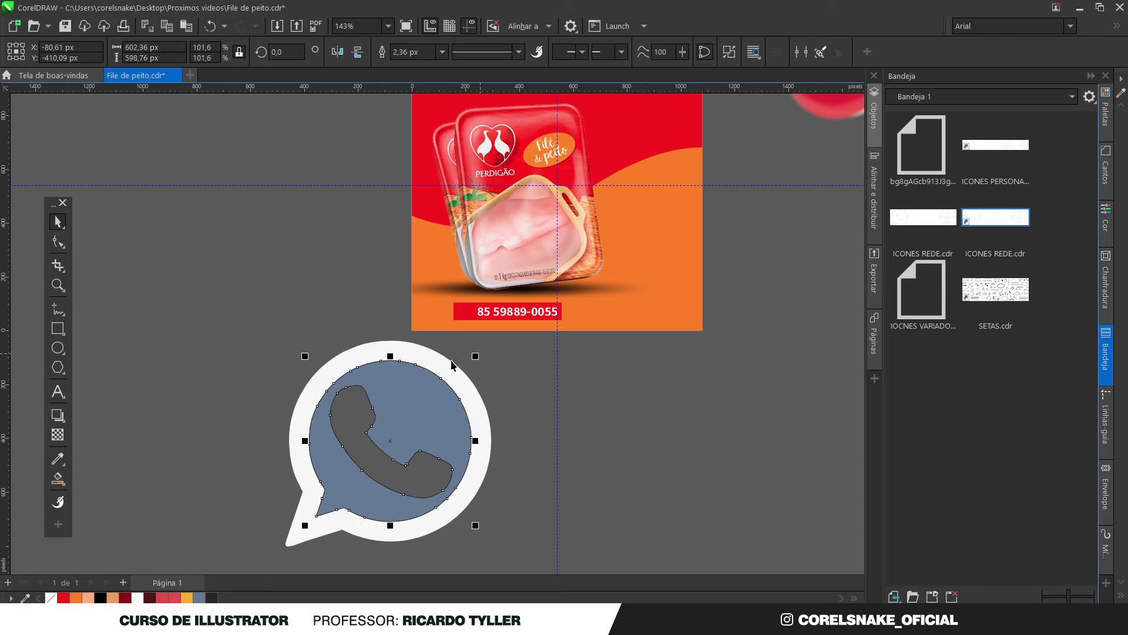
click(405, 53)
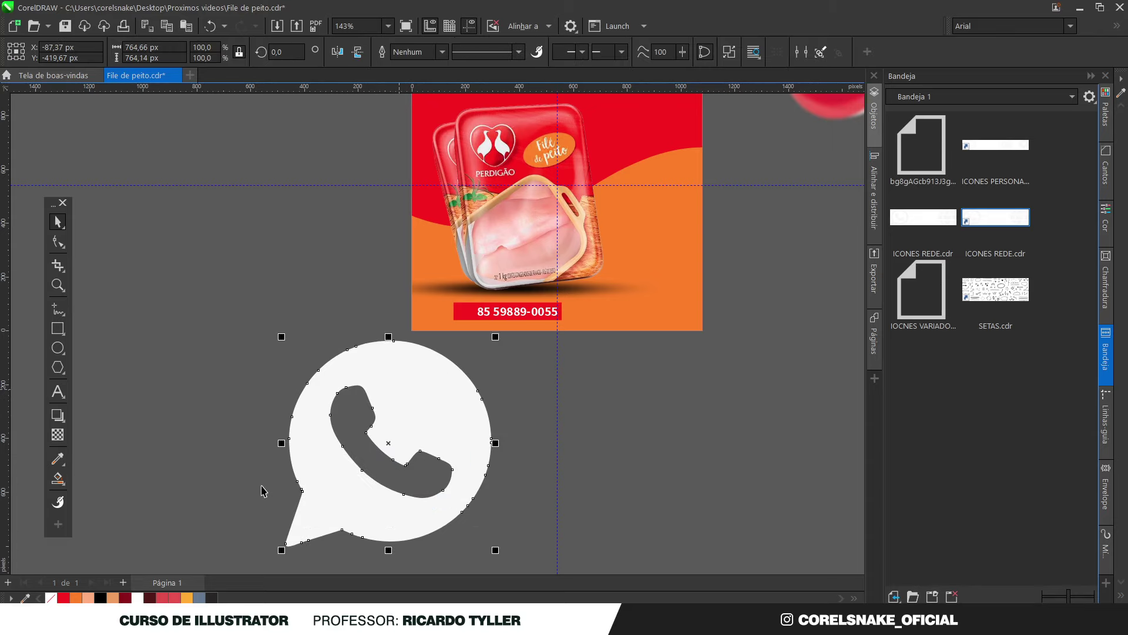
Shrink the WhatsApp icon and place it on the red banner left of the phone number
drag(496, 551, 398, 509)
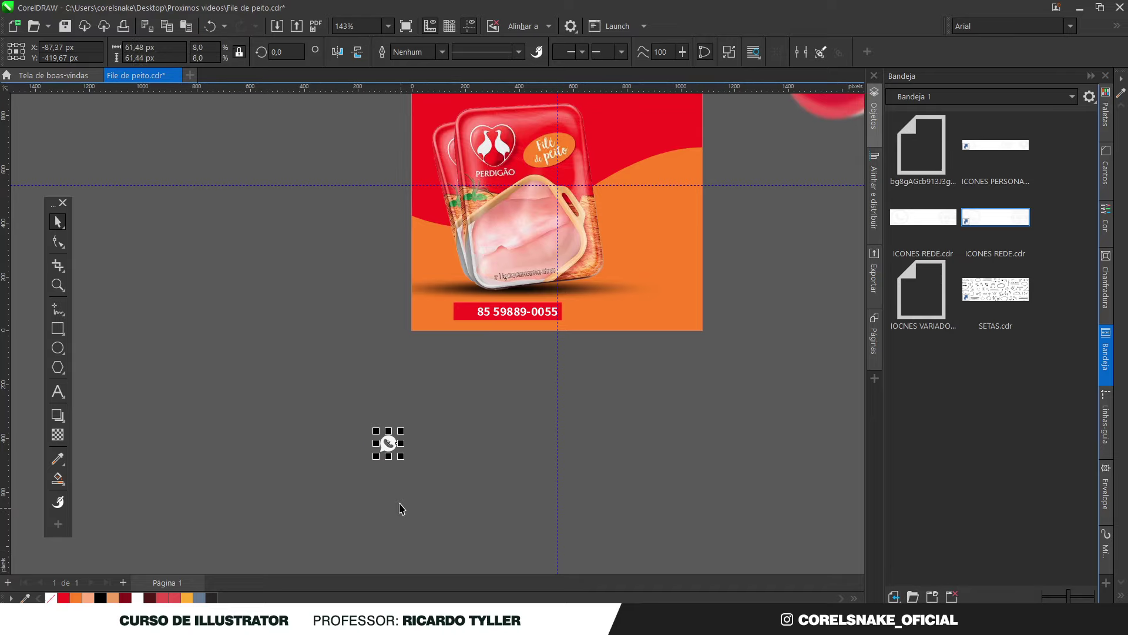
scroll(398, 446, up, 3)
drag(392, 442, 542, 164)
scroll(541, 164, up, 7)
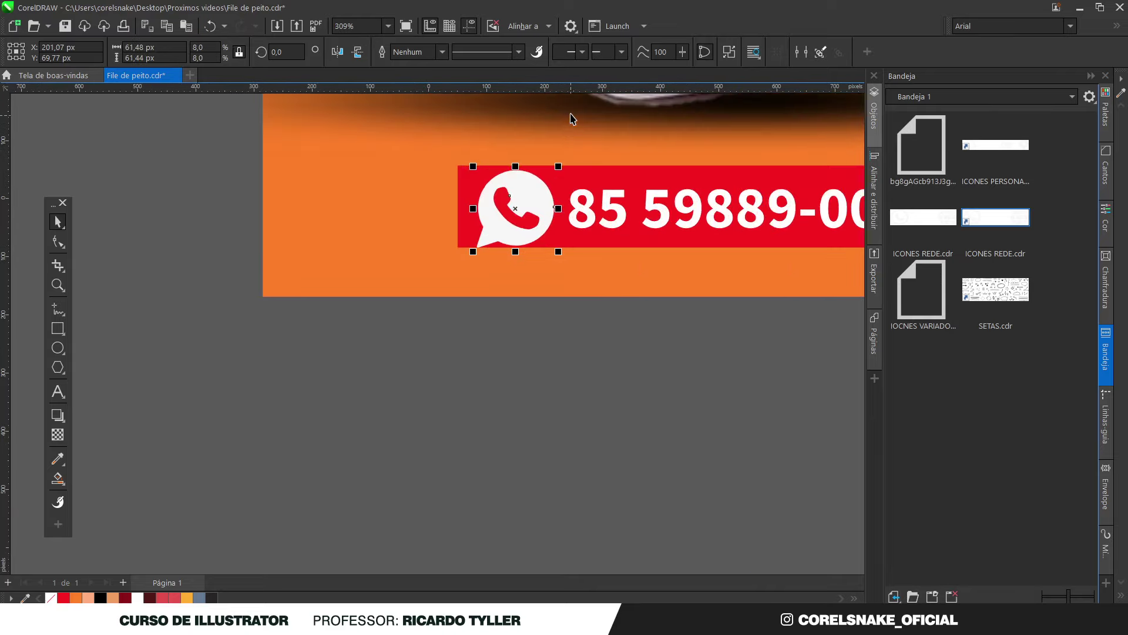
drag(525, 515, 494, 486)
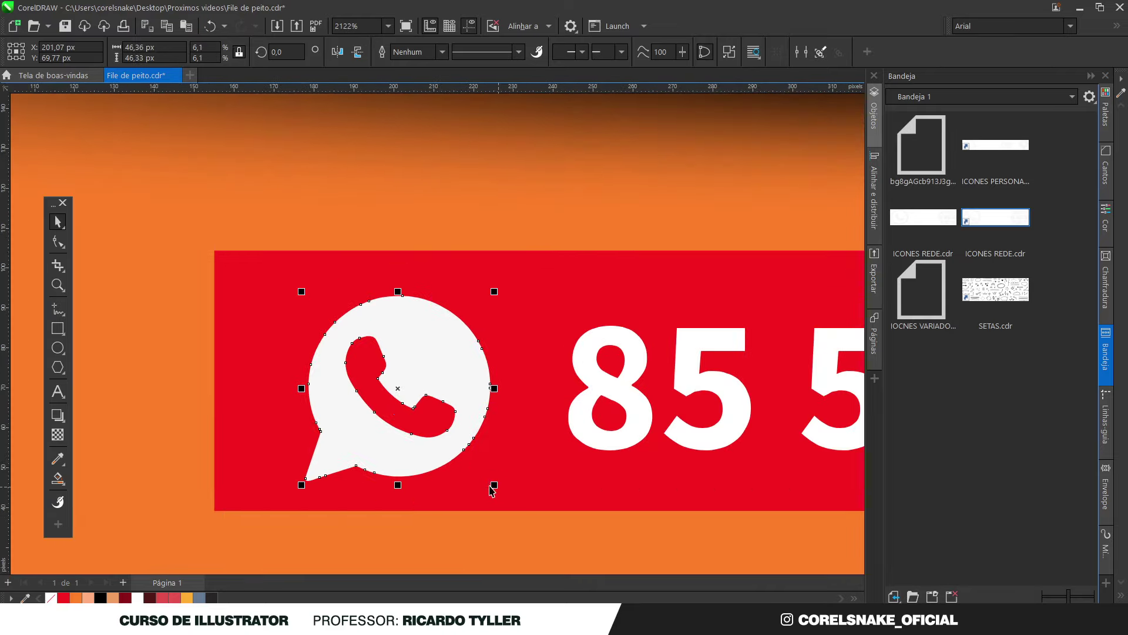
drag(449, 371, 464, 369)
scroll(464, 369, down, 8)
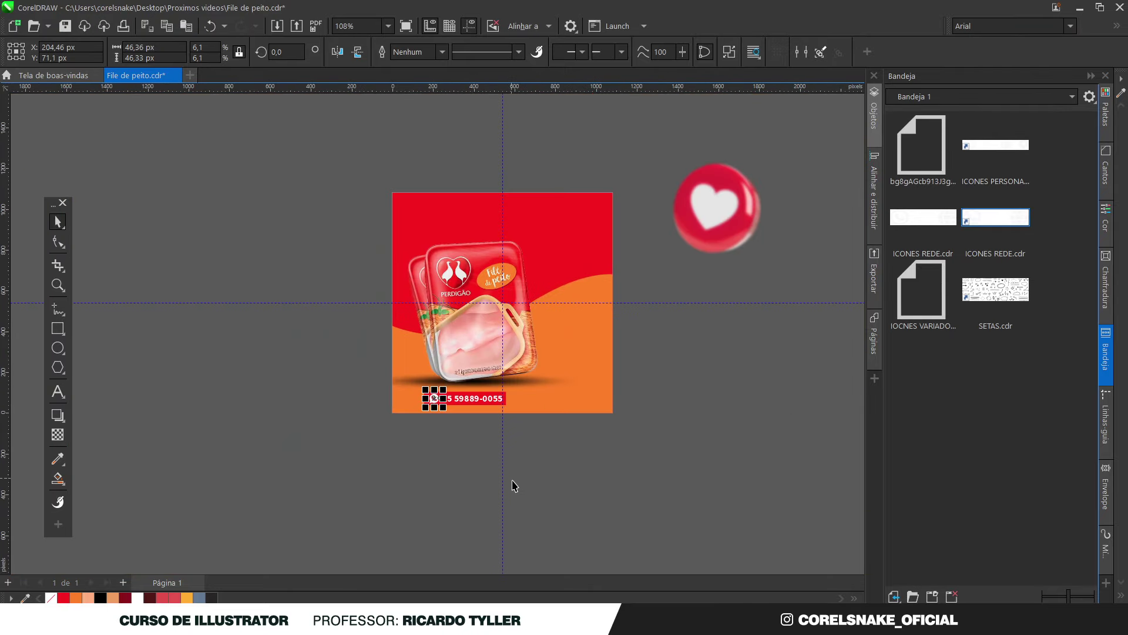
click(514, 486)
scroll(537, 361, up, 3)
scroll(513, 508, down, 2)
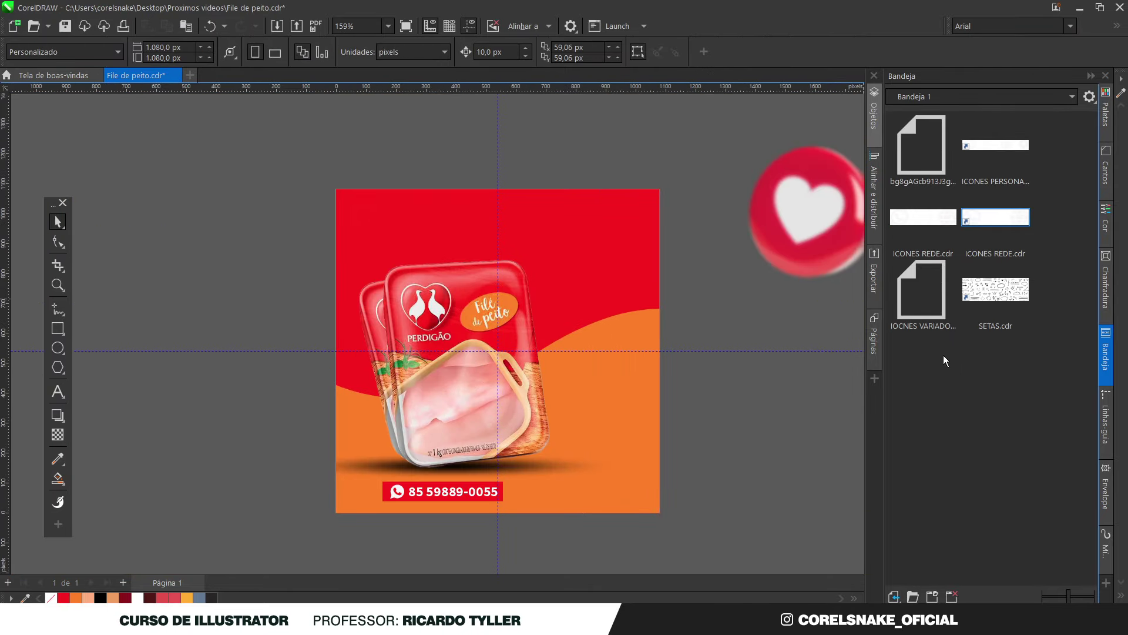
Round the left corners of the red phone banner
scroll(444, 489, up, 2)
scroll(425, 495, down, 4)
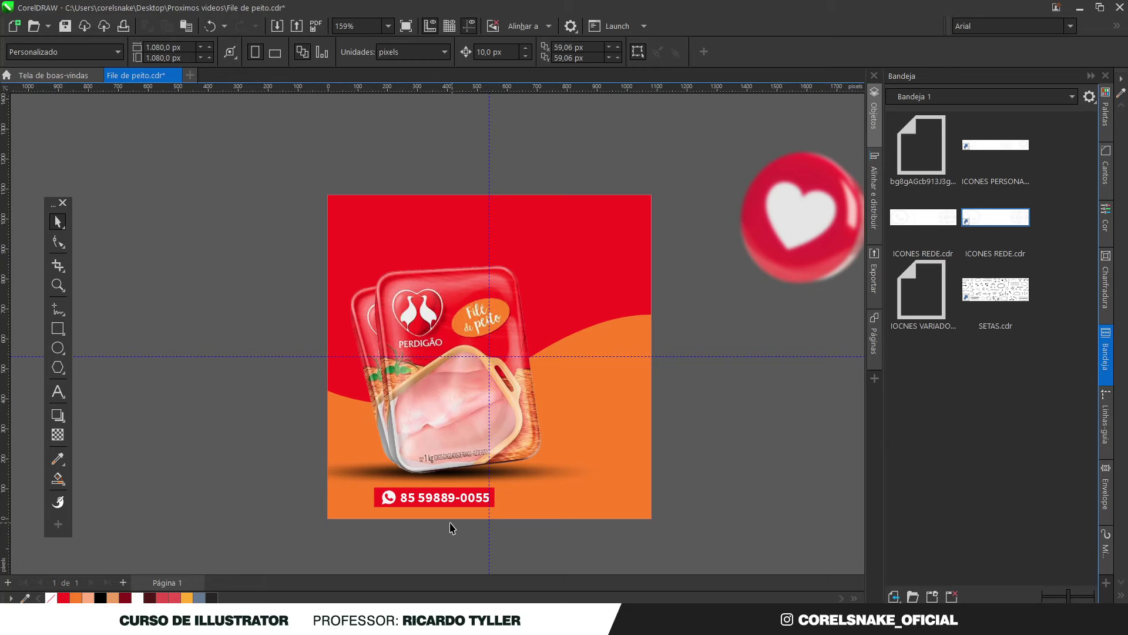
scroll(454, 527, up, 4)
click(307, 464)
click(57, 241)
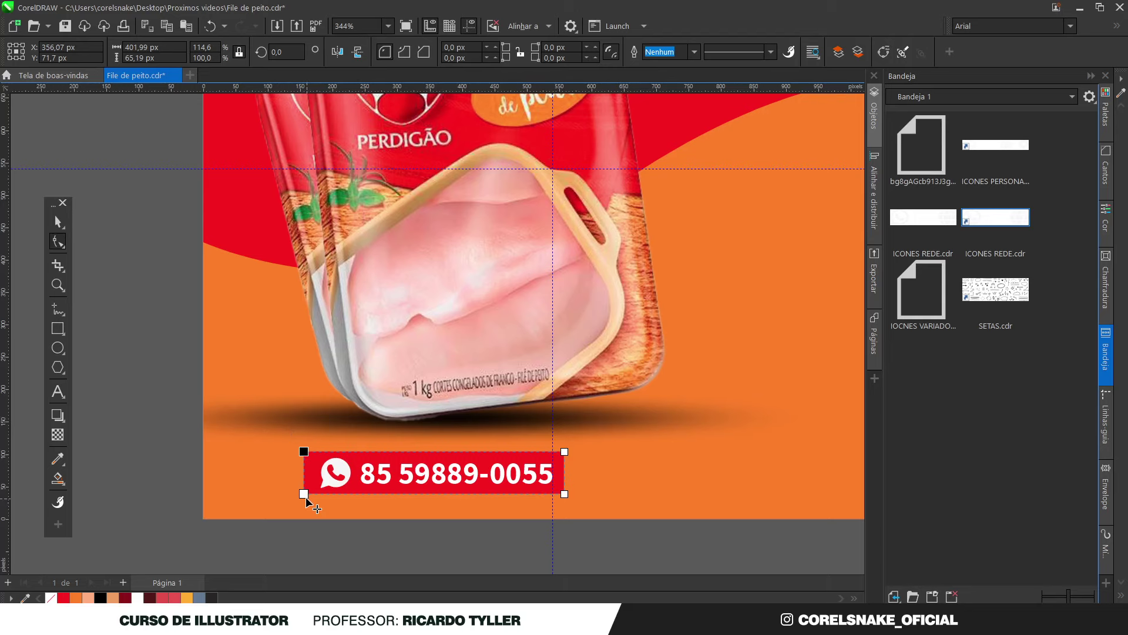
drag(304, 493, 325, 498)
click(58, 221)
key(Escape)
scroll(547, 506, down, 2)
scroll(441, 513, down, 1)
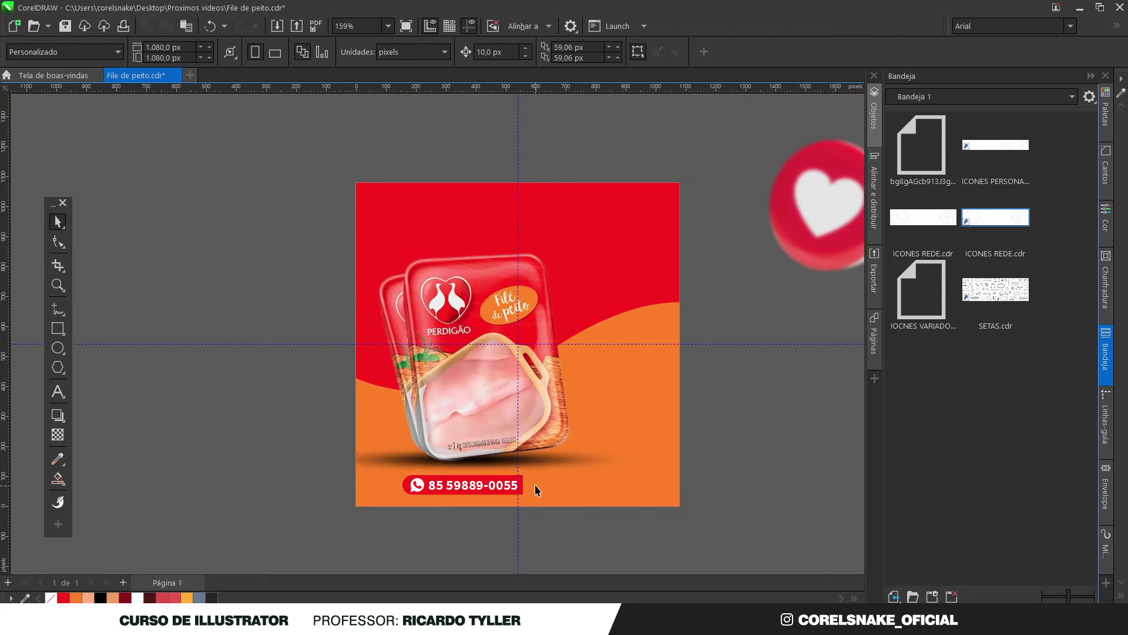
scroll(559, 474, up, 1)
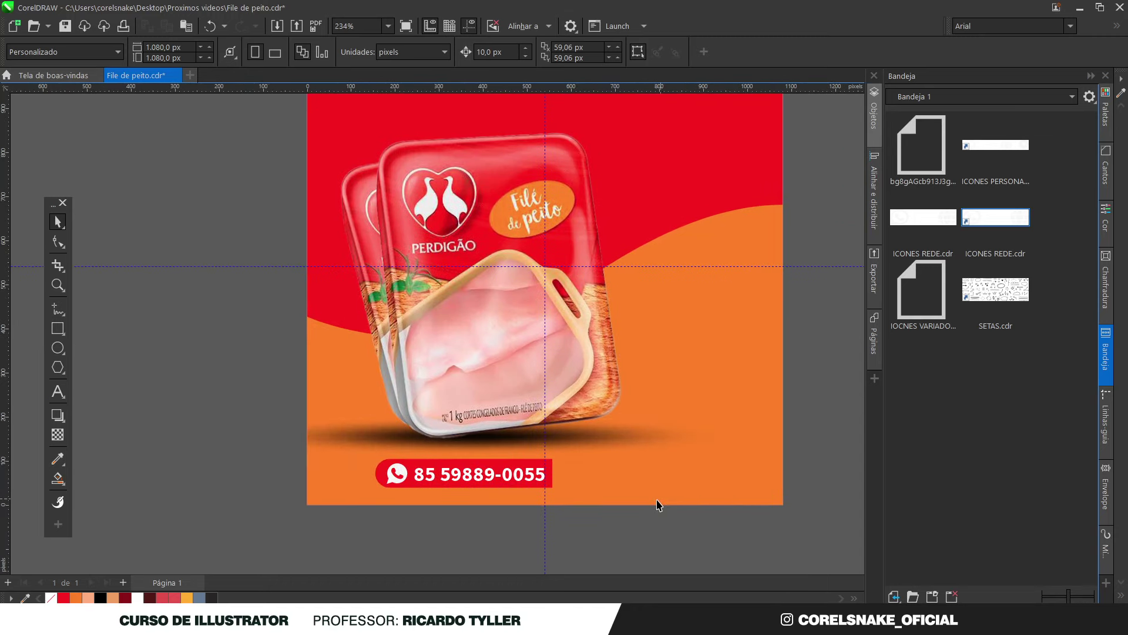
Shift the phone number slightly left within the red banner
click(552, 488)
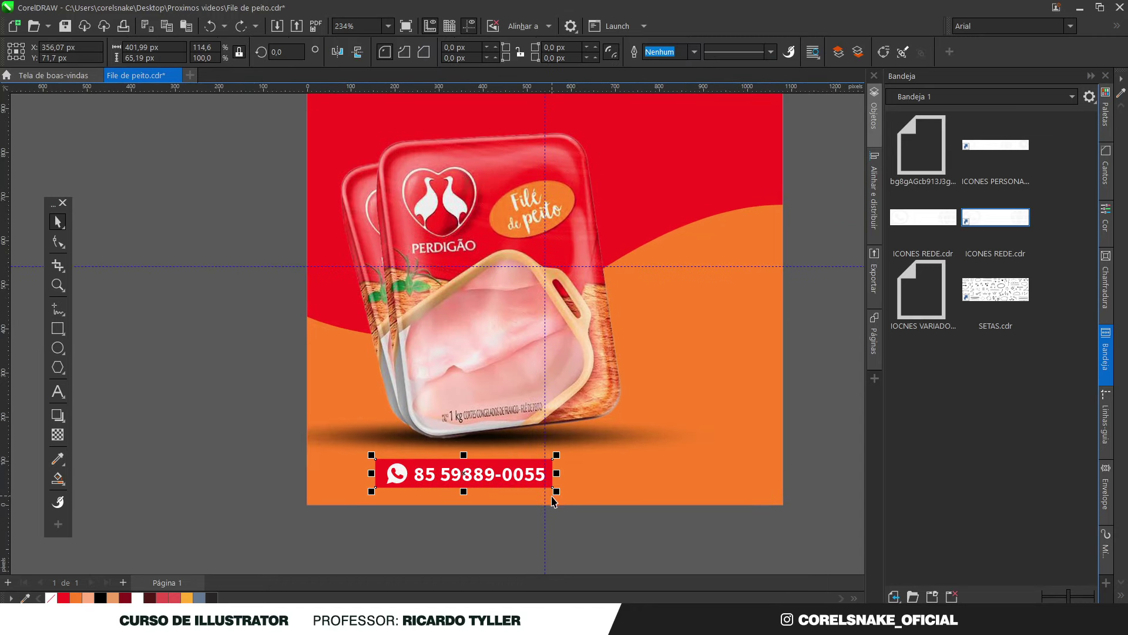
click(672, 541)
scroll(502, 484, down, 2)
scroll(479, 491, up, 2)
scroll(479, 491, down, 3)
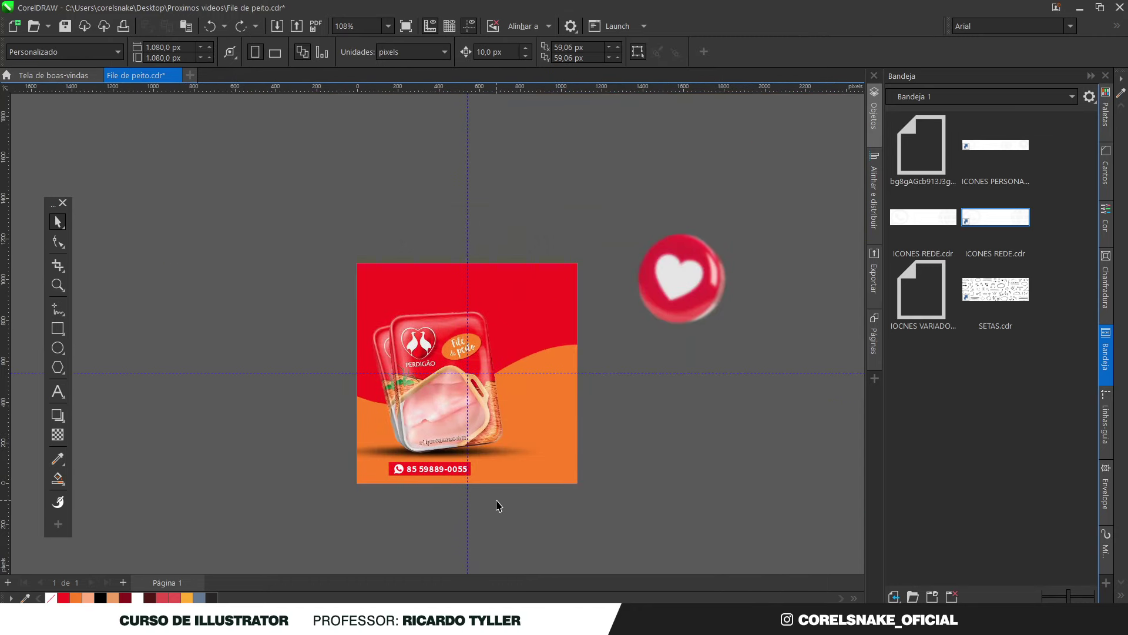
scroll(394, 473, up, 1)
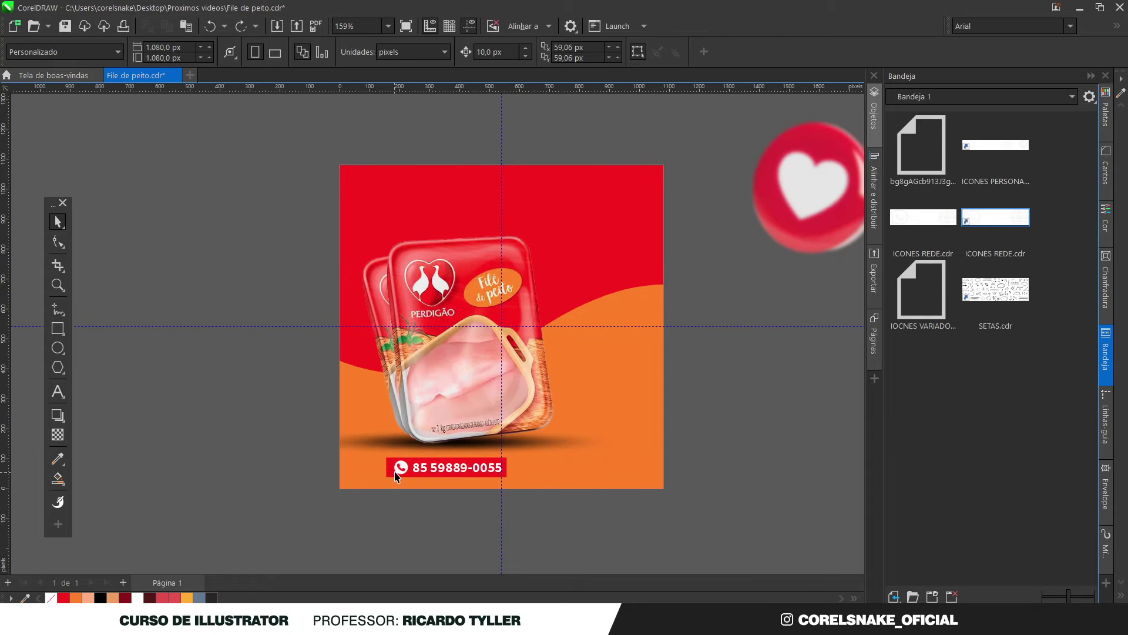
scroll(393, 479, up, 3)
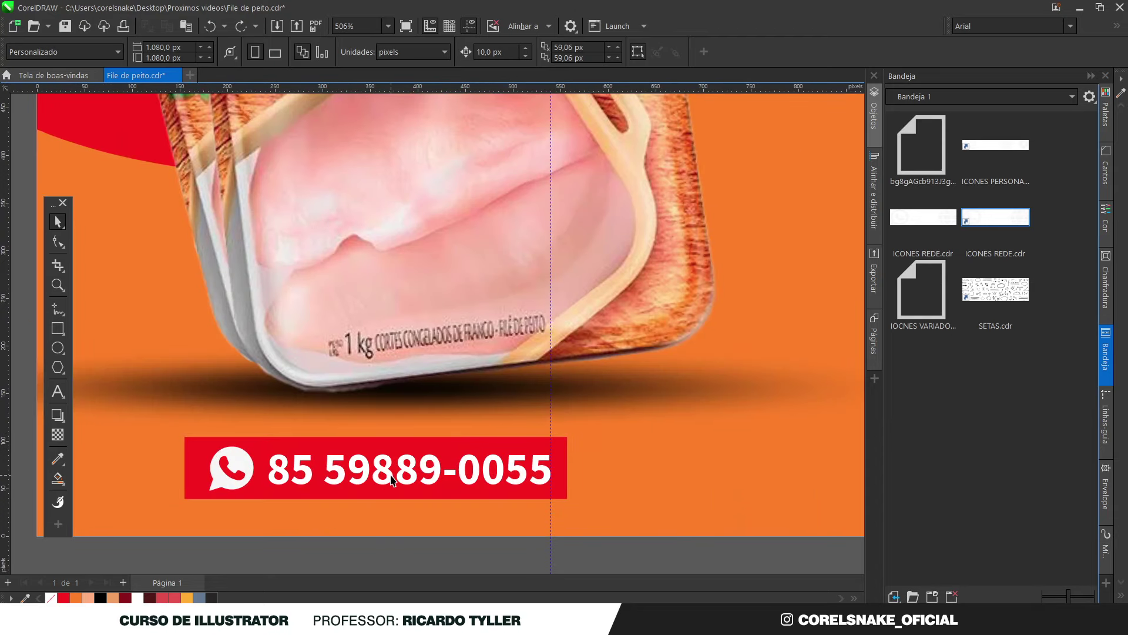
click(393, 479)
drag(393, 479, 386, 479)
scroll(511, 492, up, 3)
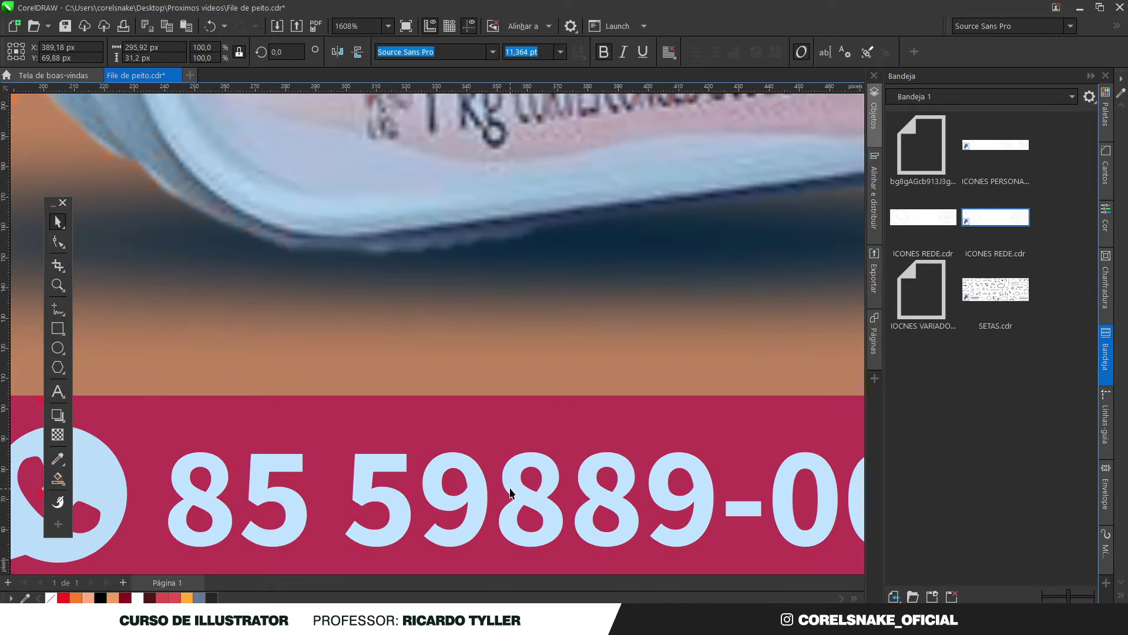
scroll(511, 493, down, 6)
scroll(556, 473, up, 3)
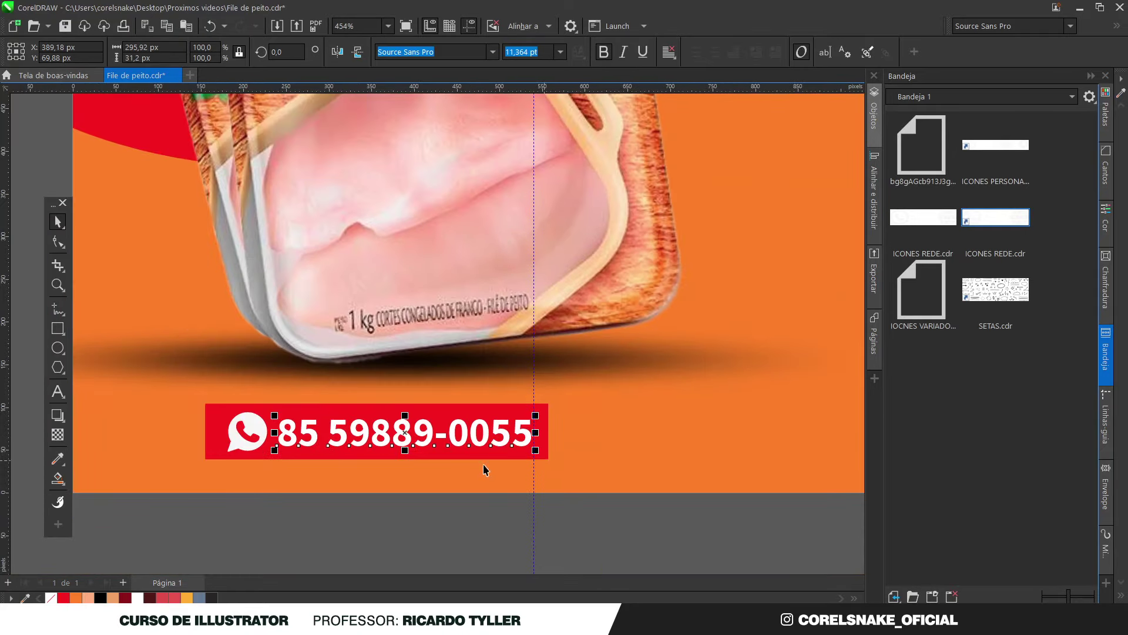
Widen the red banner on both sides, then scale the whole phone banner down slightly
click(215, 434)
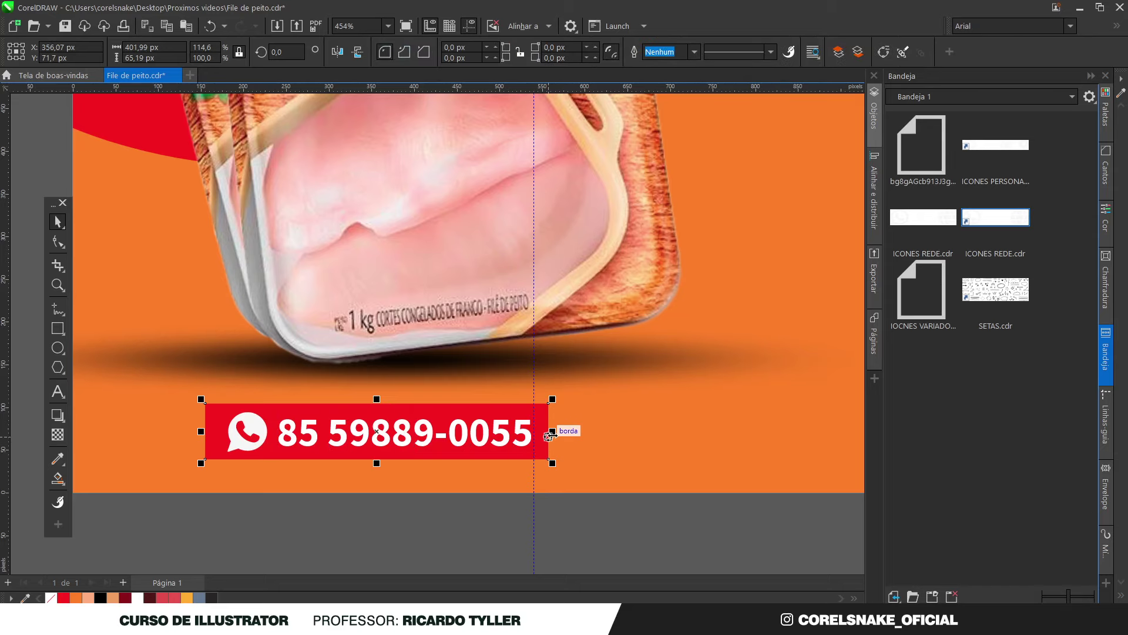
drag(549, 435, 566, 432)
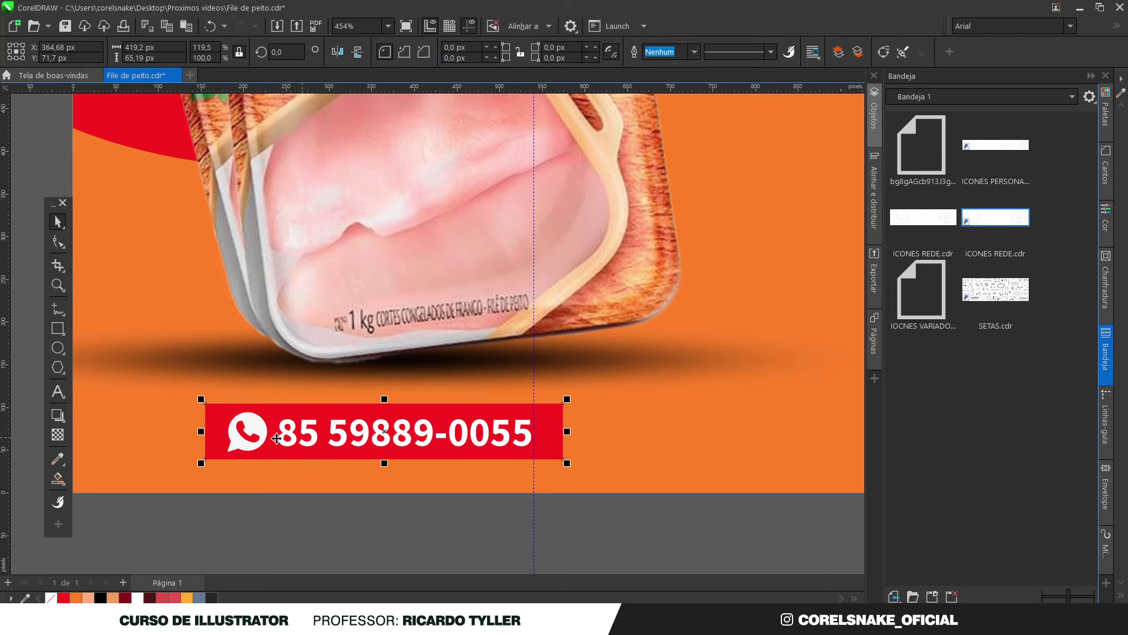
drag(201, 431, 193, 431)
scroll(491, 434, down, 2)
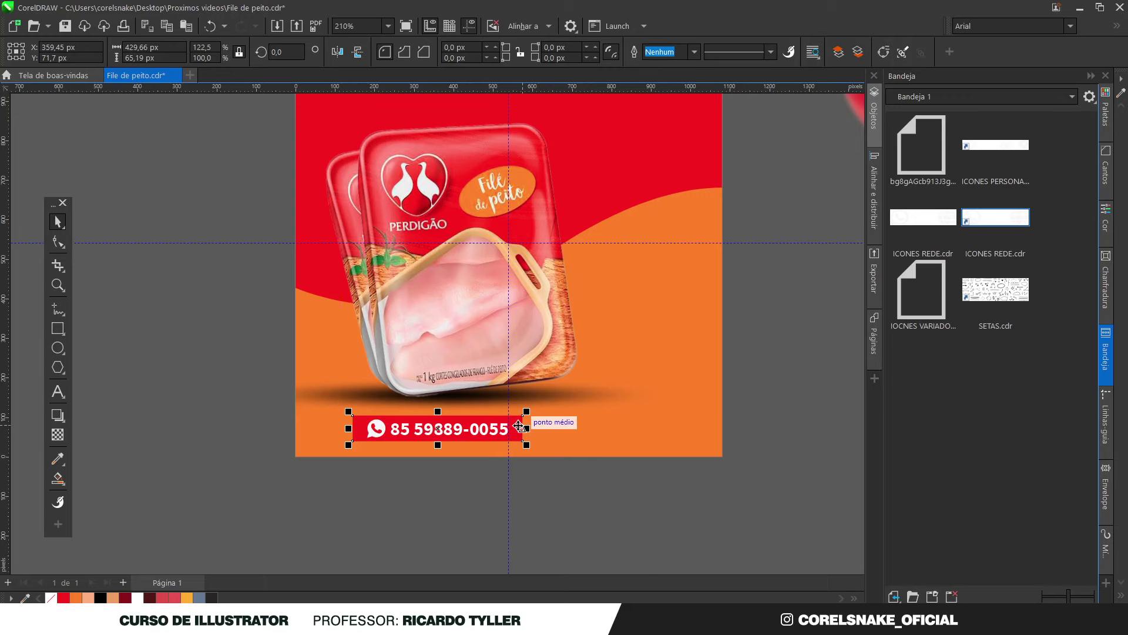
scroll(435, 408, up, 4)
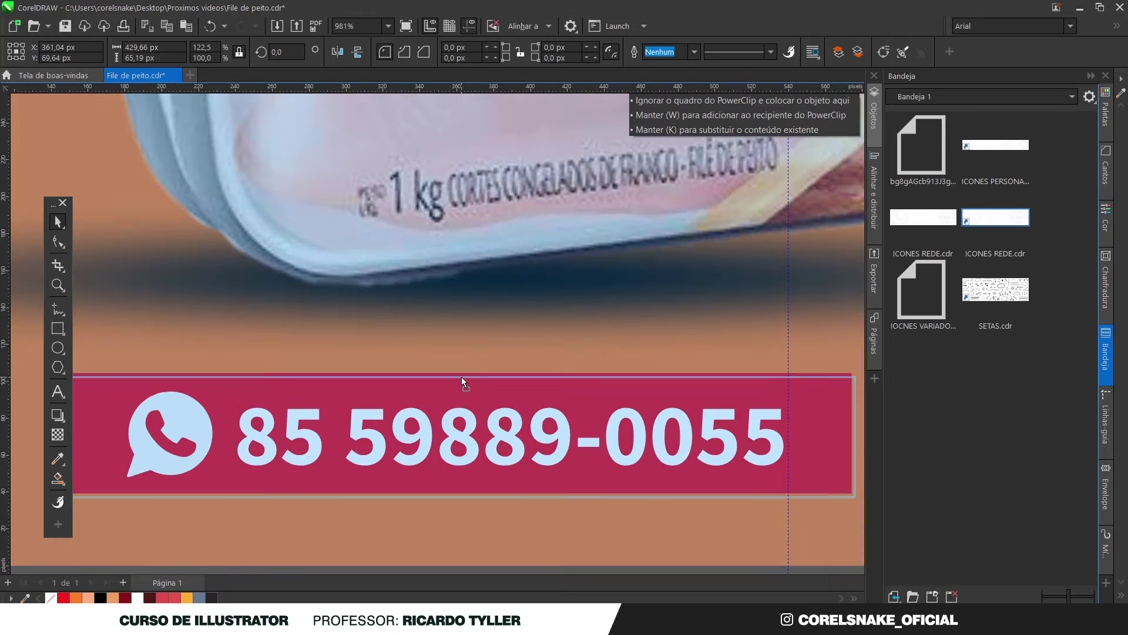
scroll(463, 405, down, 4)
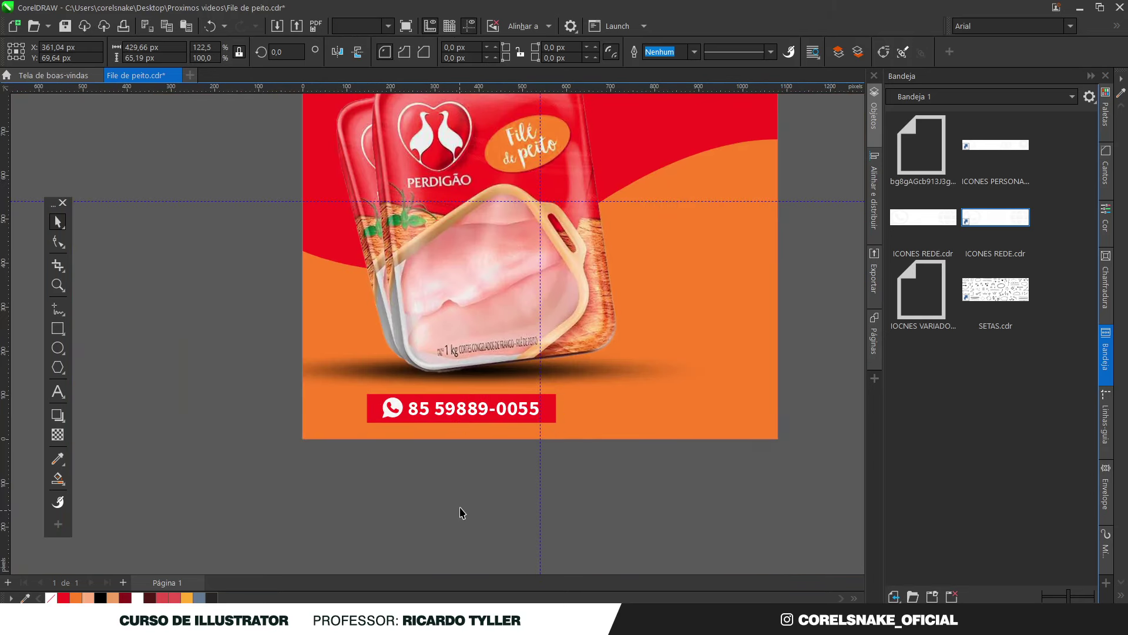
click(461, 514)
drag(629, 506, 388, 435)
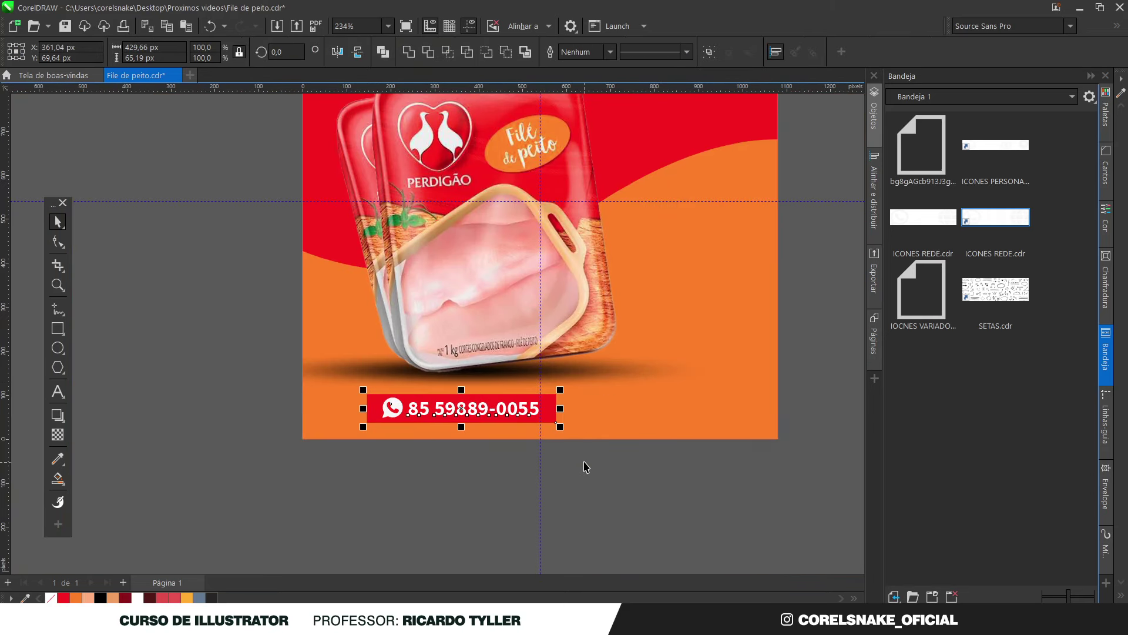
drag(559, 426, 655, 407)
Drop a black copy of the phone text beside the banner and retype it as the street address
click(574, 493)
click(492, 411)
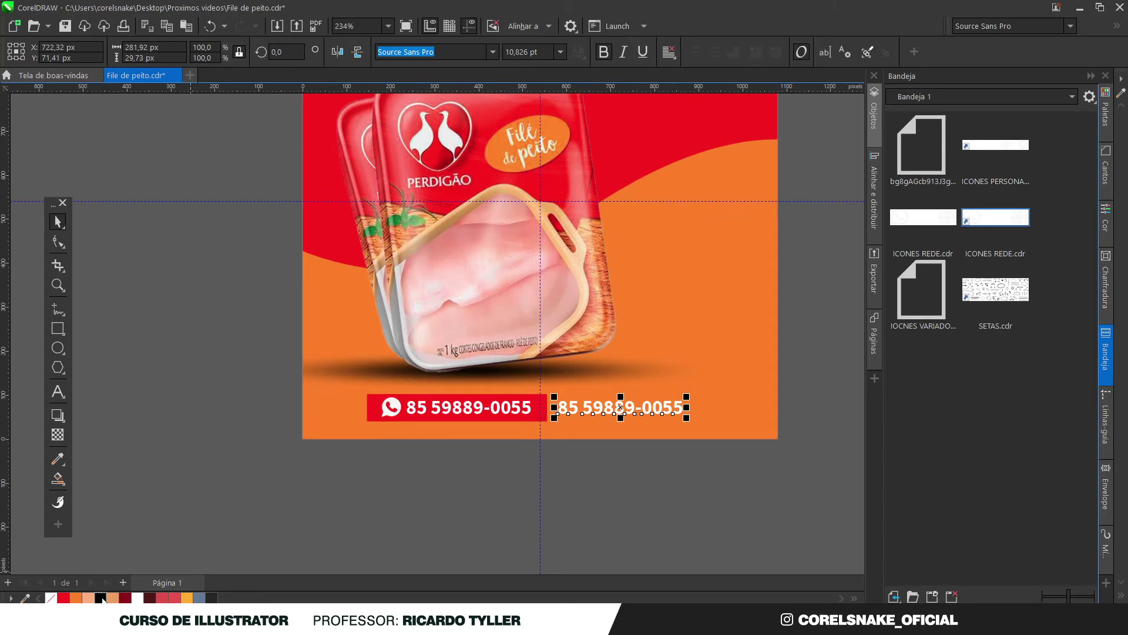
click(103, 598)
double_click(611, 407)
key(ctrl+a)
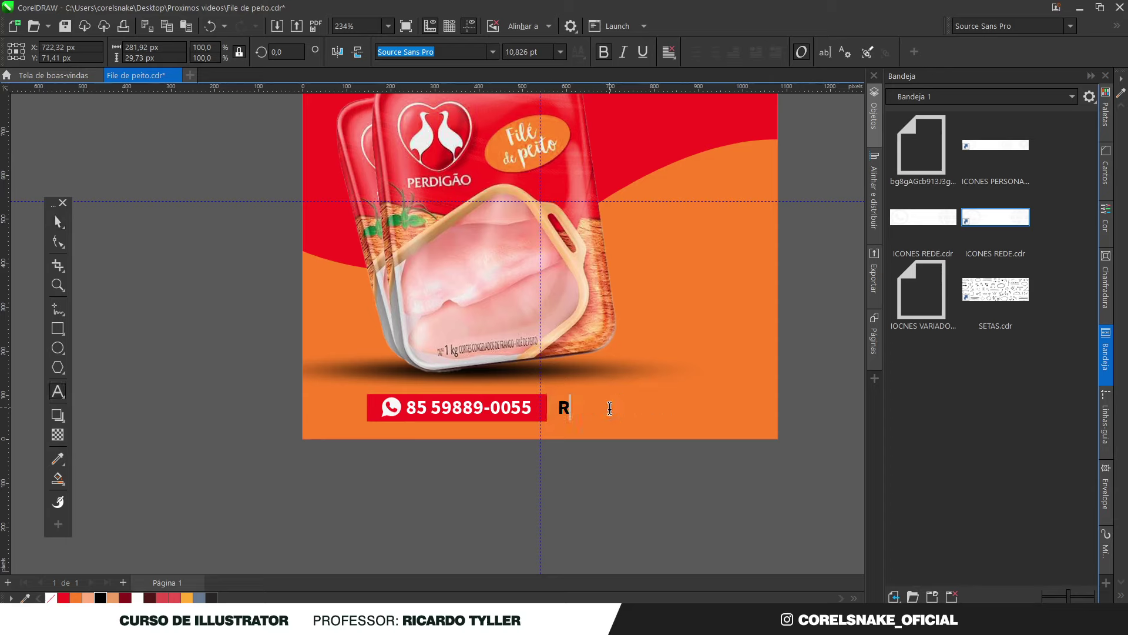
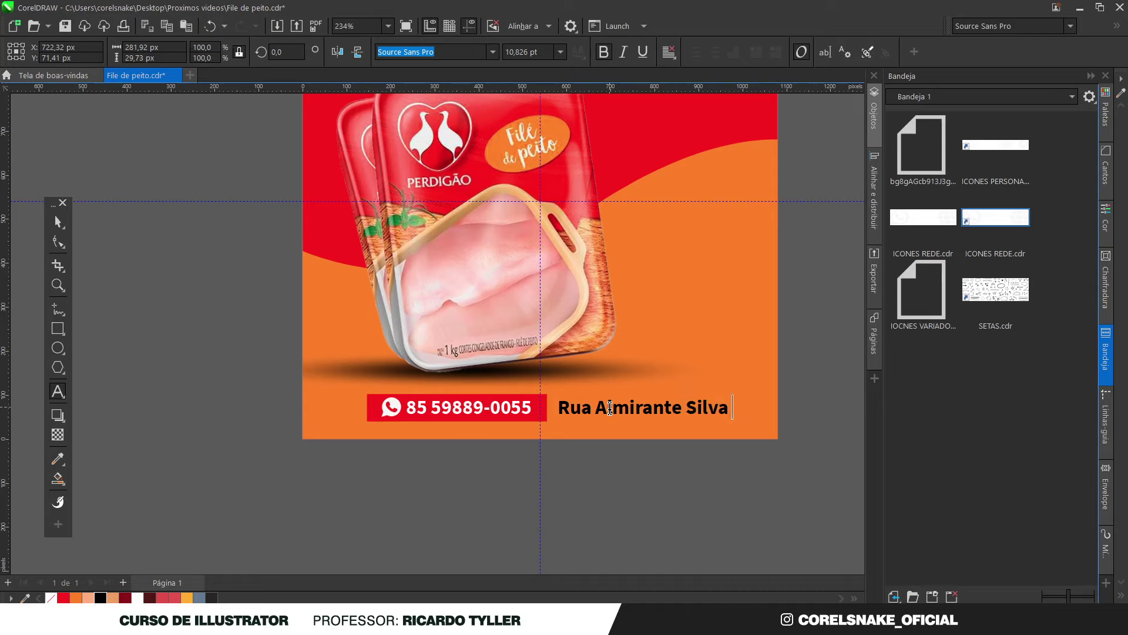
click(57, 222)
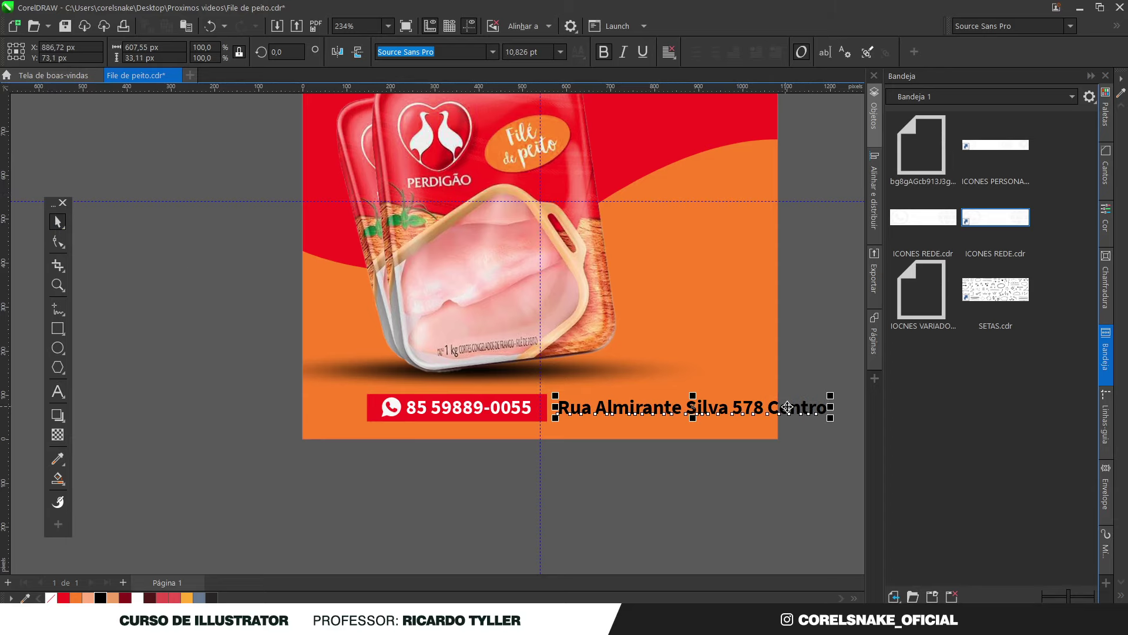
Select all the address text and bring up the Change Case options
double_click(582, 407)
key(ctrl+a)
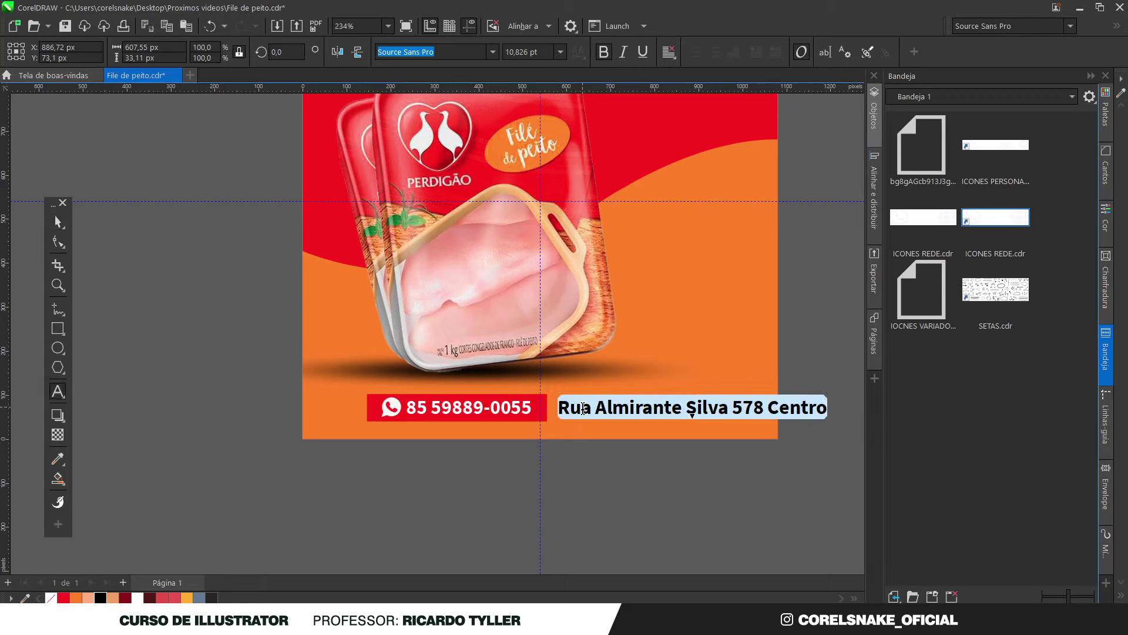
key(shift+F3)
Make the address UPPERCASE, shrink it, and set it in Source Sans Pro Semibold beside the banner
click(521, 296)
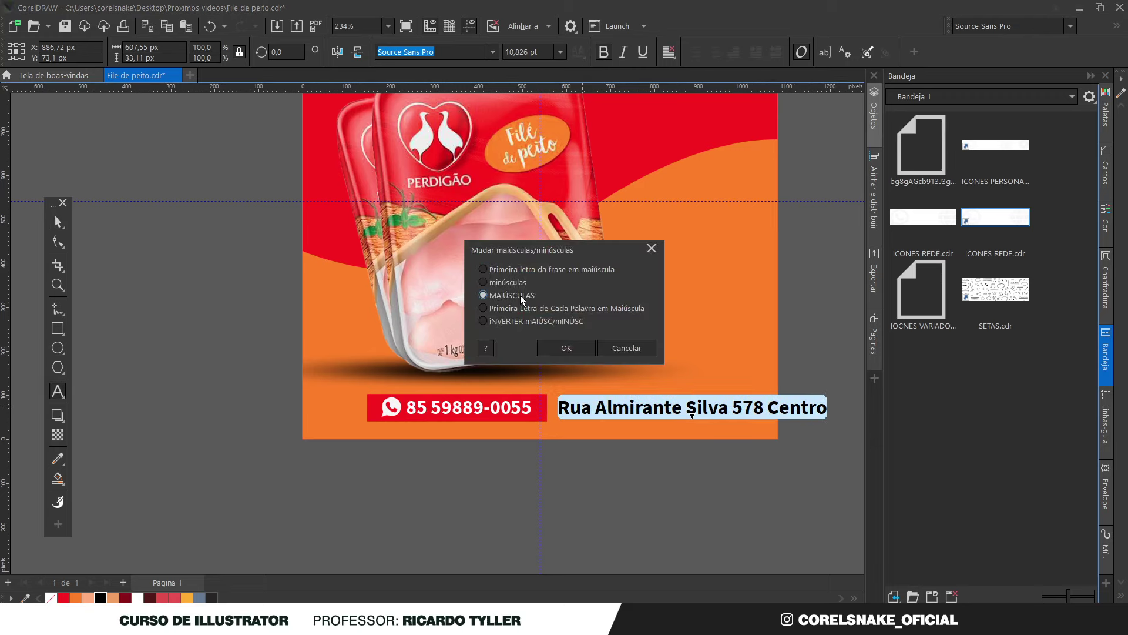
click(566, 348)
click(57, 221)
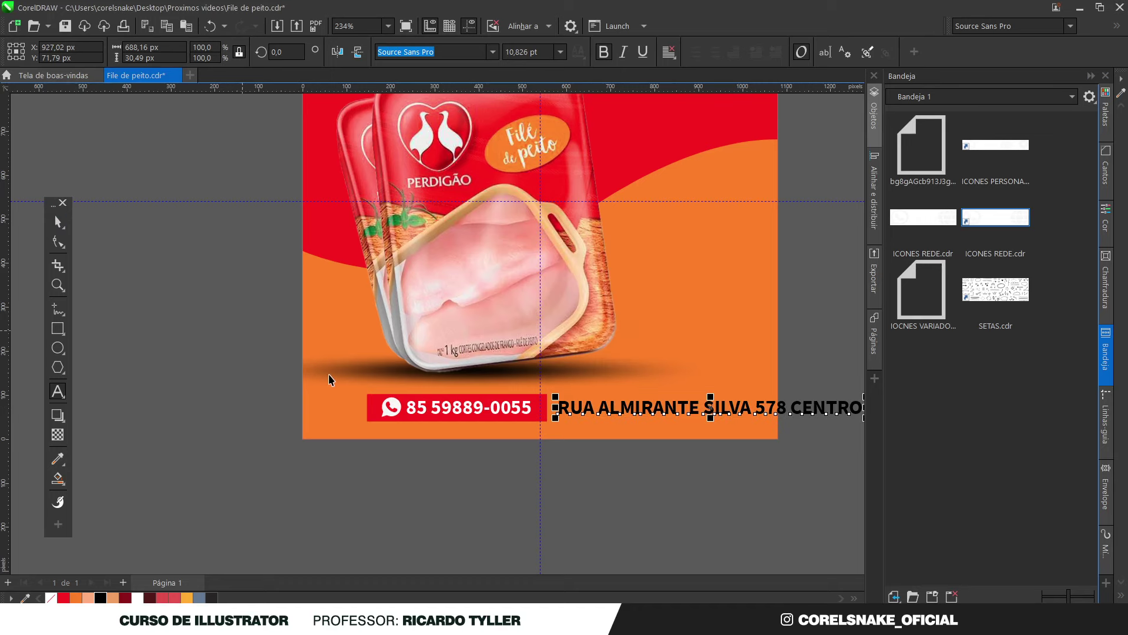
scroll(617, 405, right, 5)
scroll(620, 405, up, 2)
drag(599, 400, 432, 409)
click(494, 53)
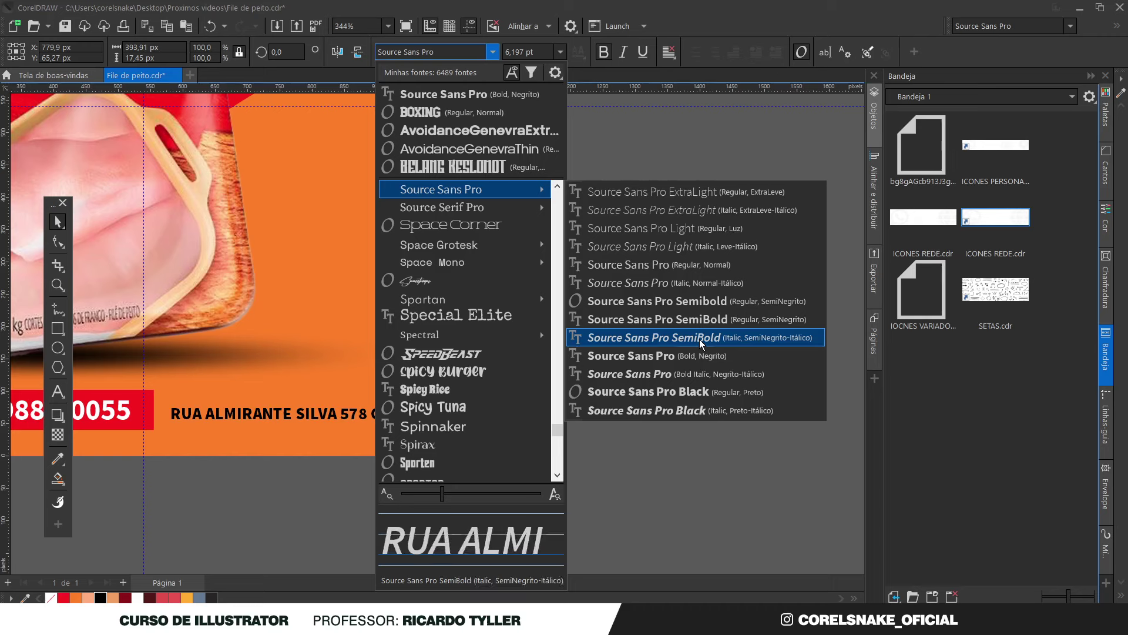
click(703, 305)
scroll(703, 304, down, 2)
scroll(486, 382, up, 3)
drag(488, 382, 483, 384)
Mirror a copy of the red banner rectangle across so it covers the address
scroll(483, 384, down, 3)
scroll(397, 384, up, 2)
shift+click(394, 369)
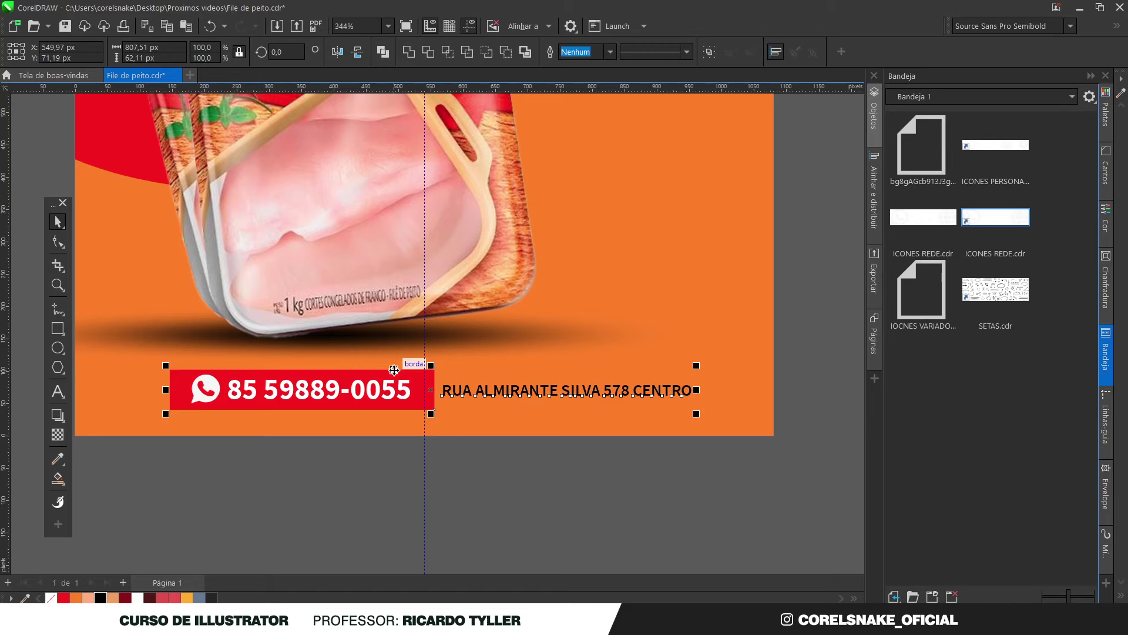
click(531, 505)
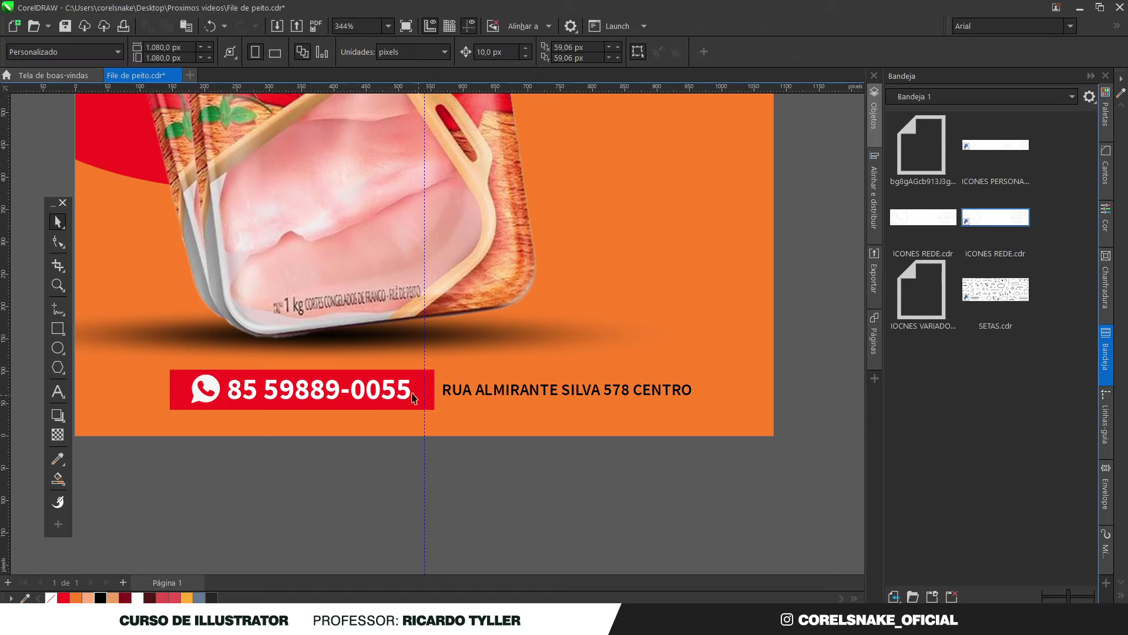
click(177, 379)
drag(166, 389, 698, 391)
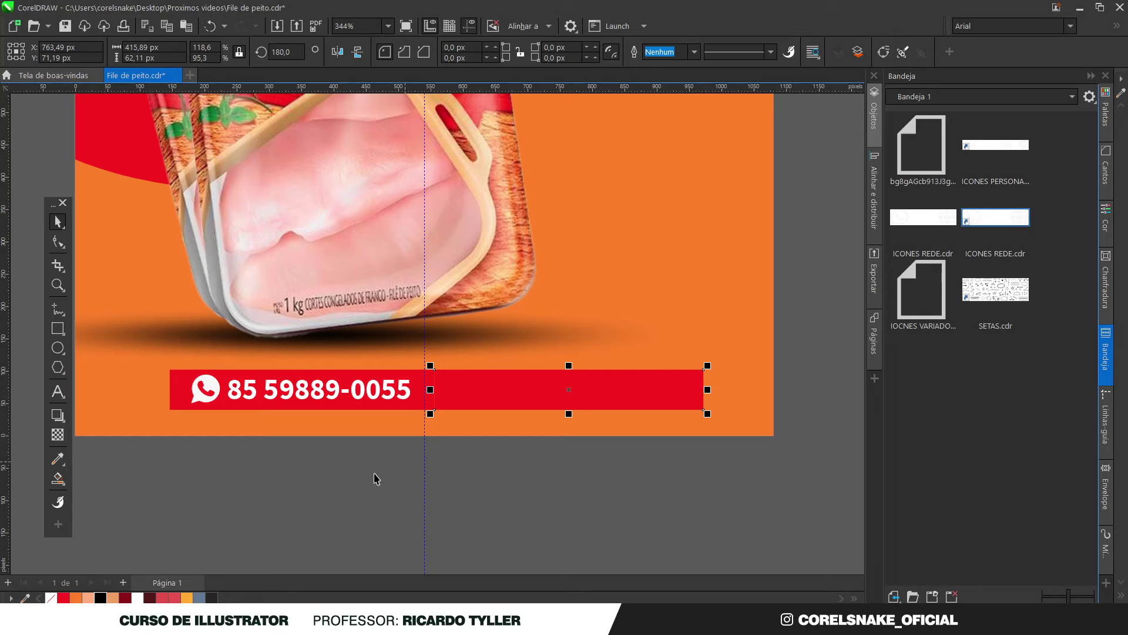
Give the copied box no fill and a black outline, tucking its left edge under the banner
click(50, 597)
right_click(100, 598)
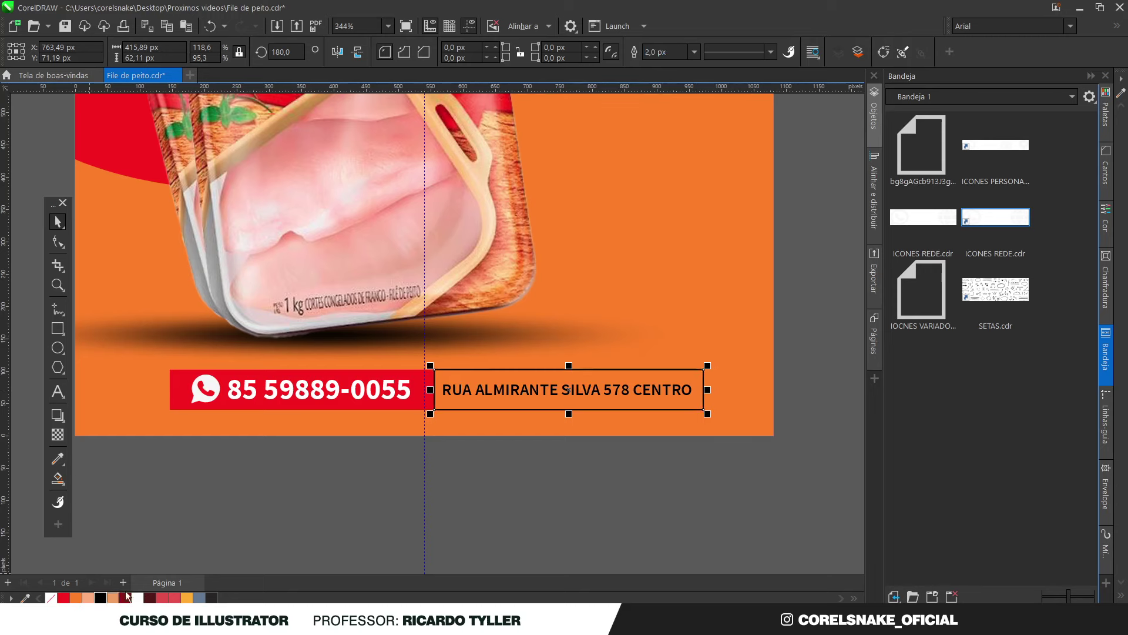
click(449, 513)
scroll(440, 387, up, 3)
click(441, 352)
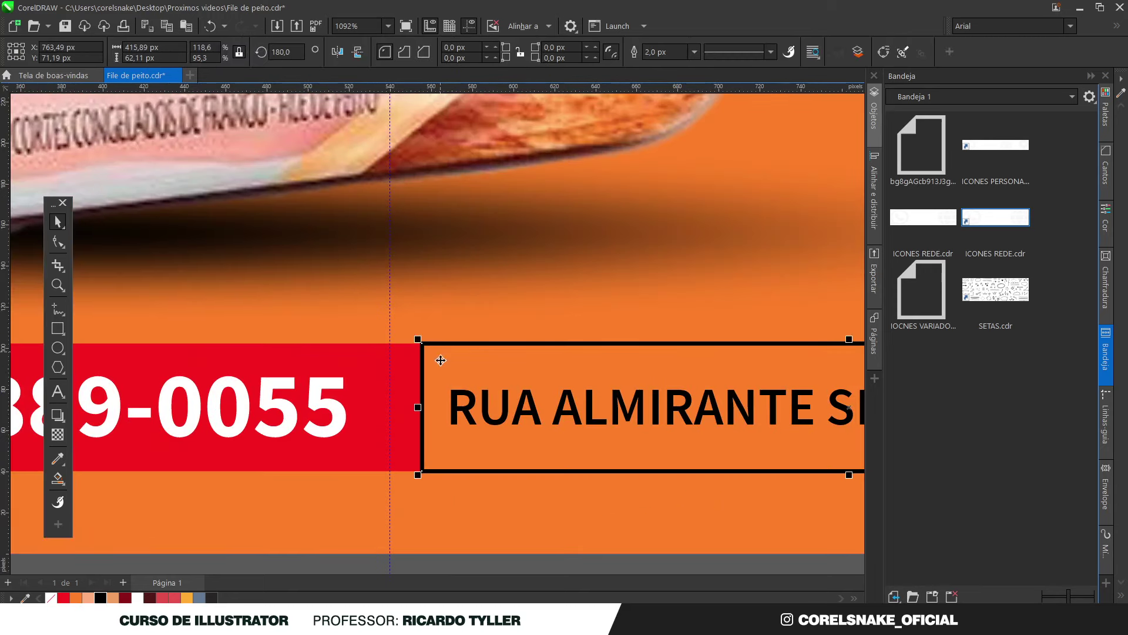
drag(391, 410, 390, 409)
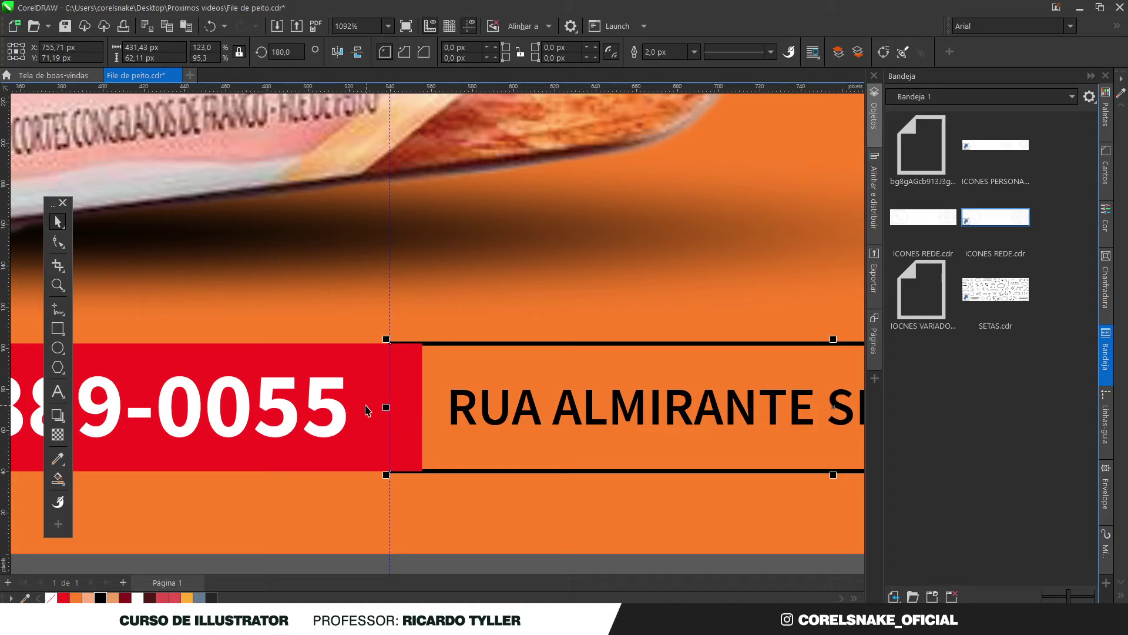
Adjust the frame's top and right edges to fit snugly around the address
scroll(391, 373, down, 1)
scroll(665, 370, up, 3)
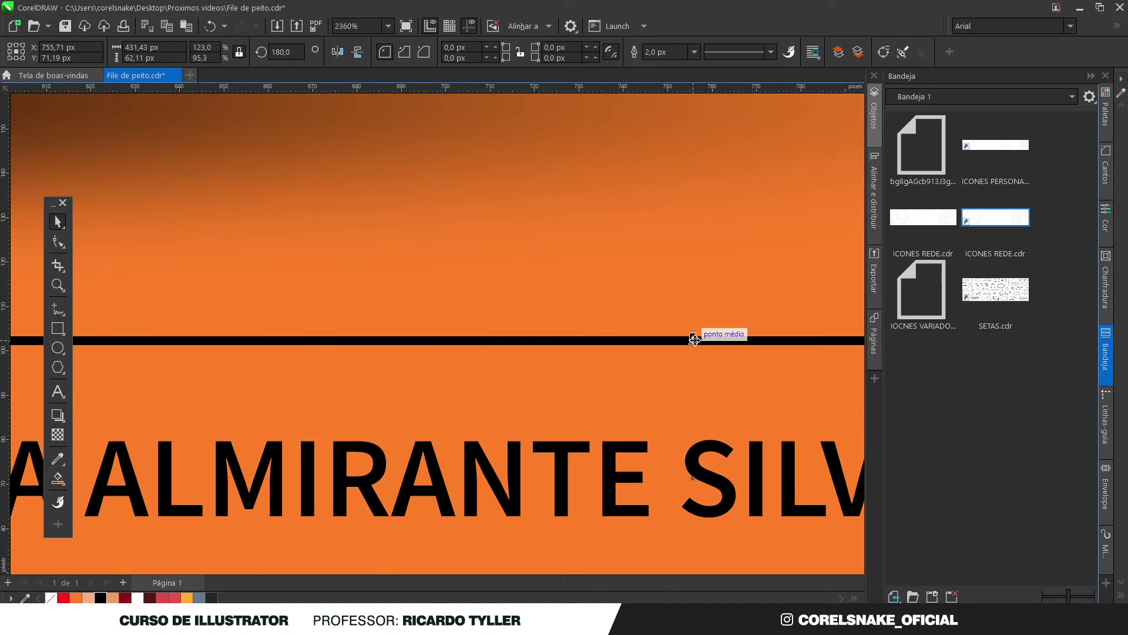
drag(694, 338, 693, 356)
scroll(693, 356, down, 3)
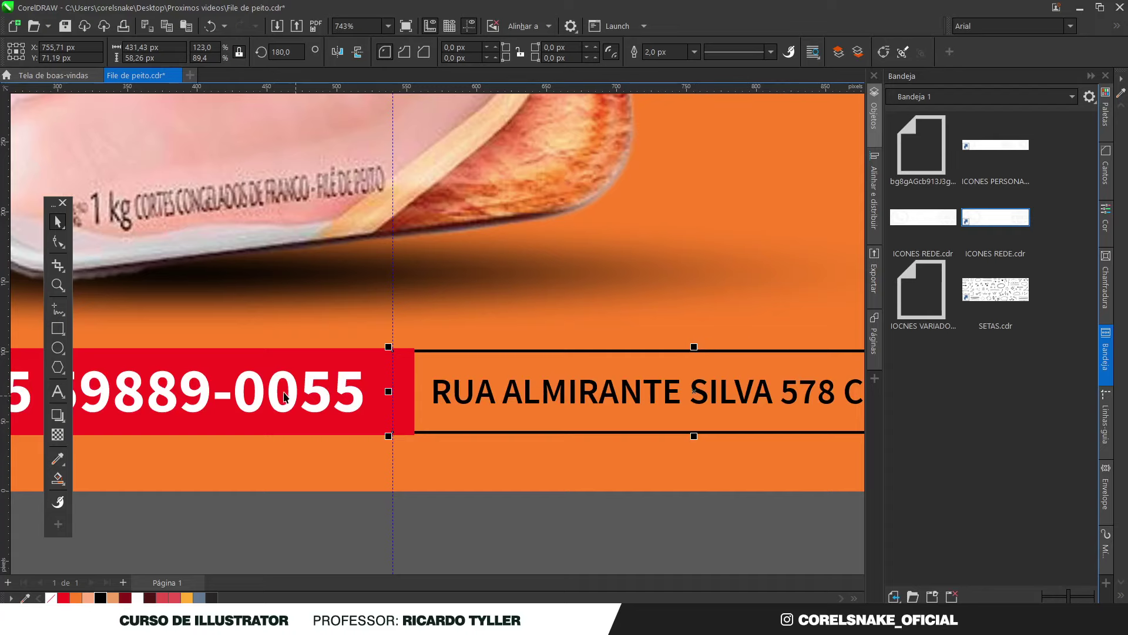
scroll(453, 355, up, 2)
scroll(500, 345, down, 4)
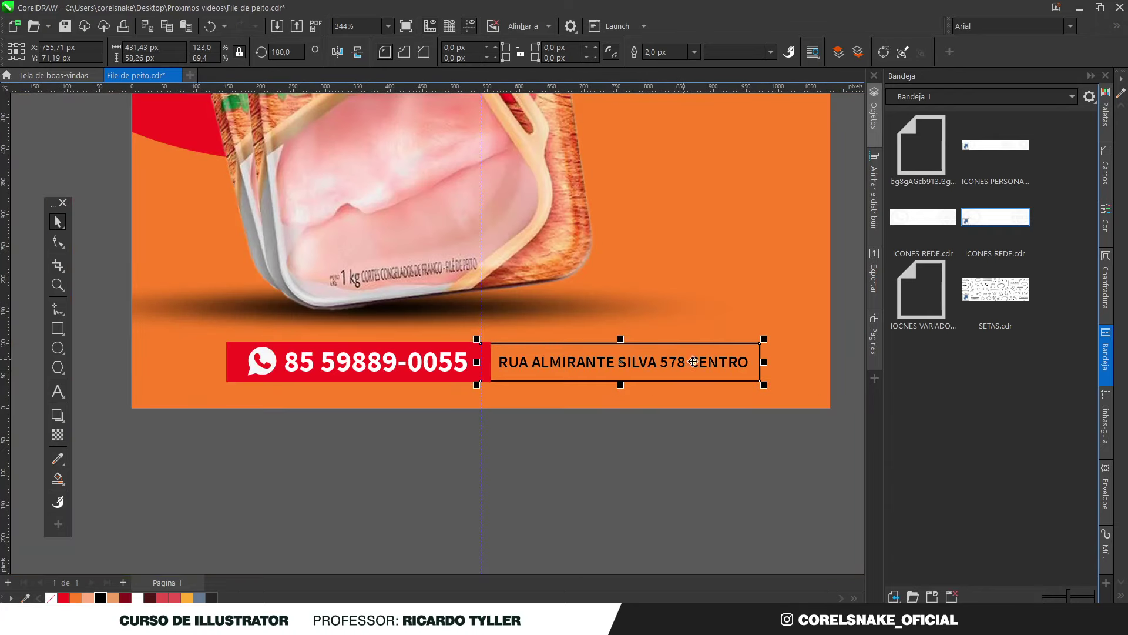
drag(762, 362, 508, 362)
scroll(494, 340, up, 4)
scroll(496, 288, up, 5)
drag(493, 288, 493, 254)
Stretch the outlined box beside the phone bar wider to the right
scroll(493, 262, up, 2)
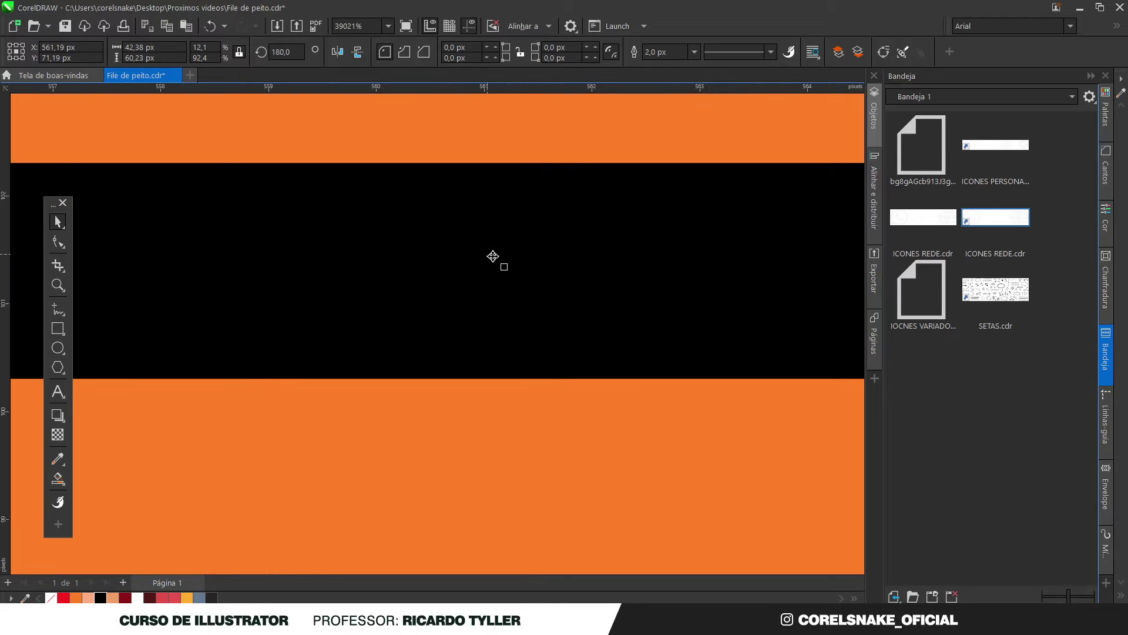
scroll(504, 268, down, 3)
scroll(506, 270, up, 2)
scroll(505, 270, down, 8)
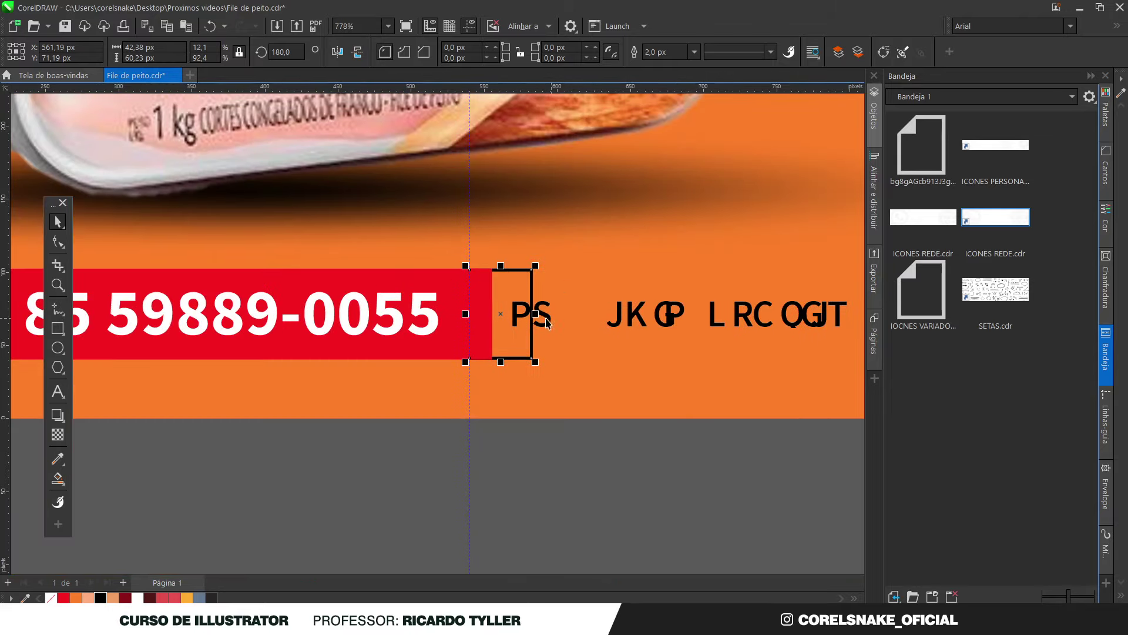
scroll(504, 326, up, 1)
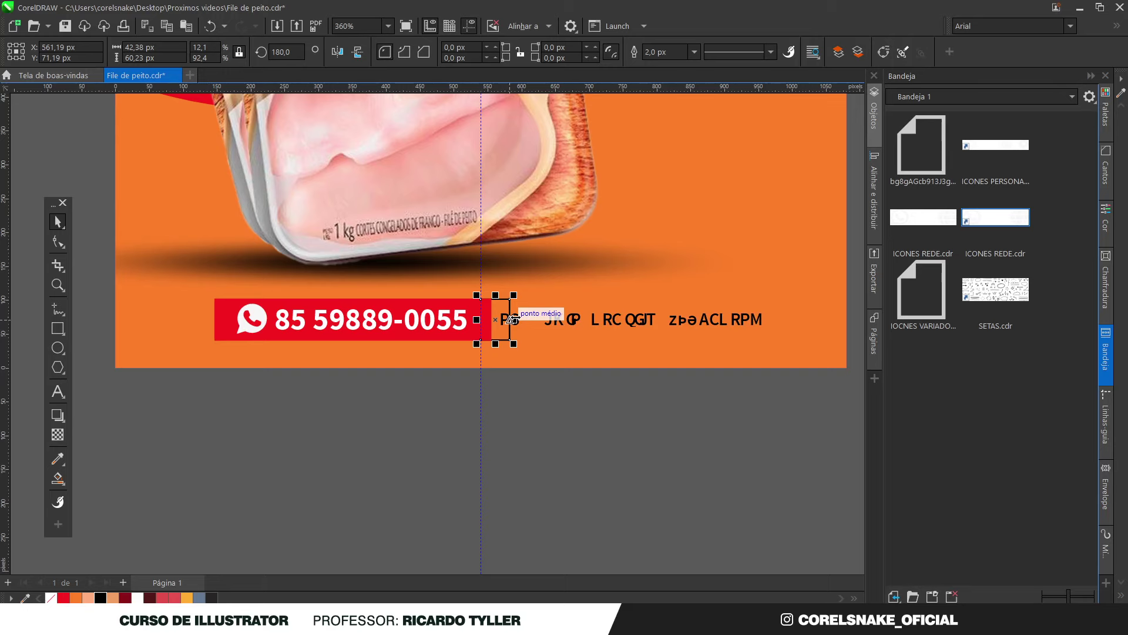
drag(513, 319, 782, 312)
Delete the box's placeholder text and drop a copy of the white phone number into it
scroll(607, 453, down, 3)
scroll(608, 361, up, 3)
click(609, 360)
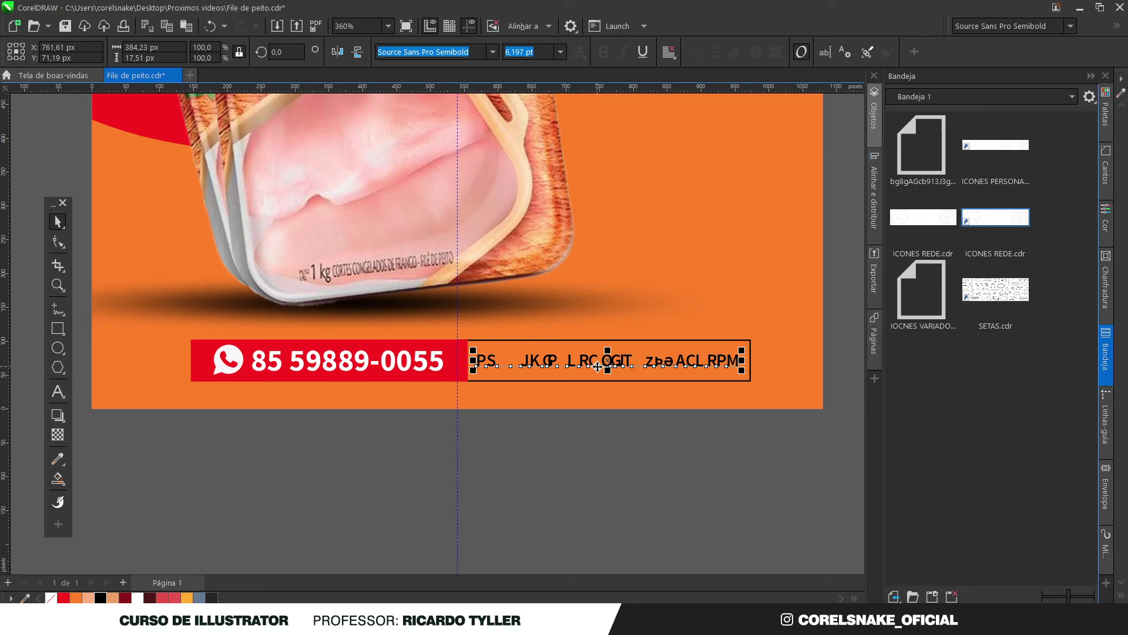
scroll(588, 364, up, 3)
double_click(596, 362)
scroll(588, 364, down, 2)
scroll(585, 372, down, 3)
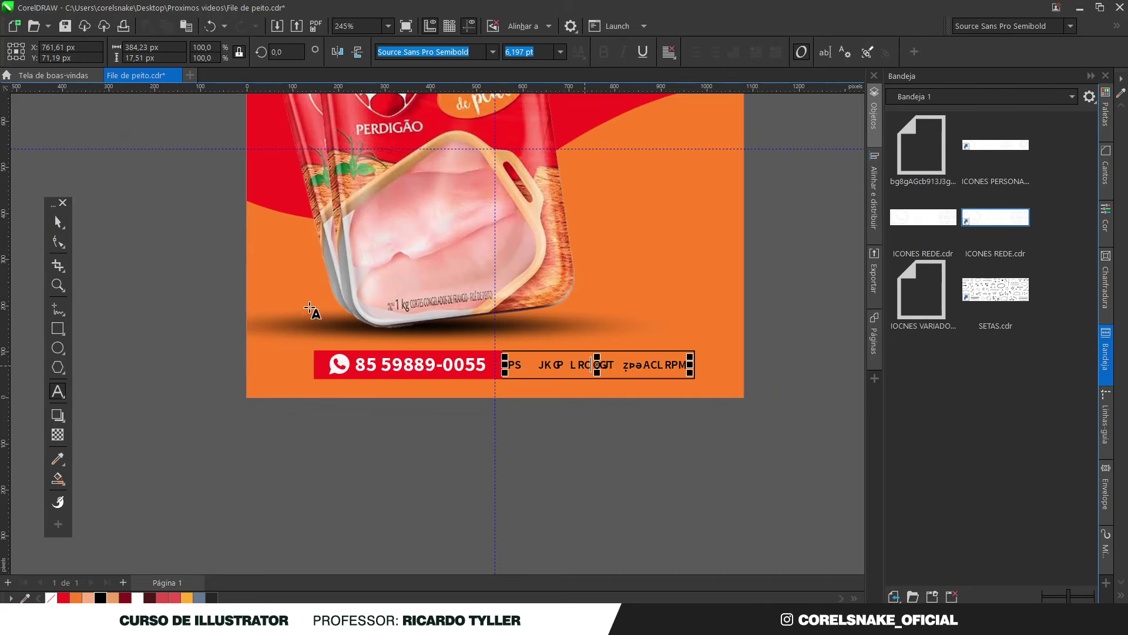
click(58, 221)
key(Escape)
click(607, 367)
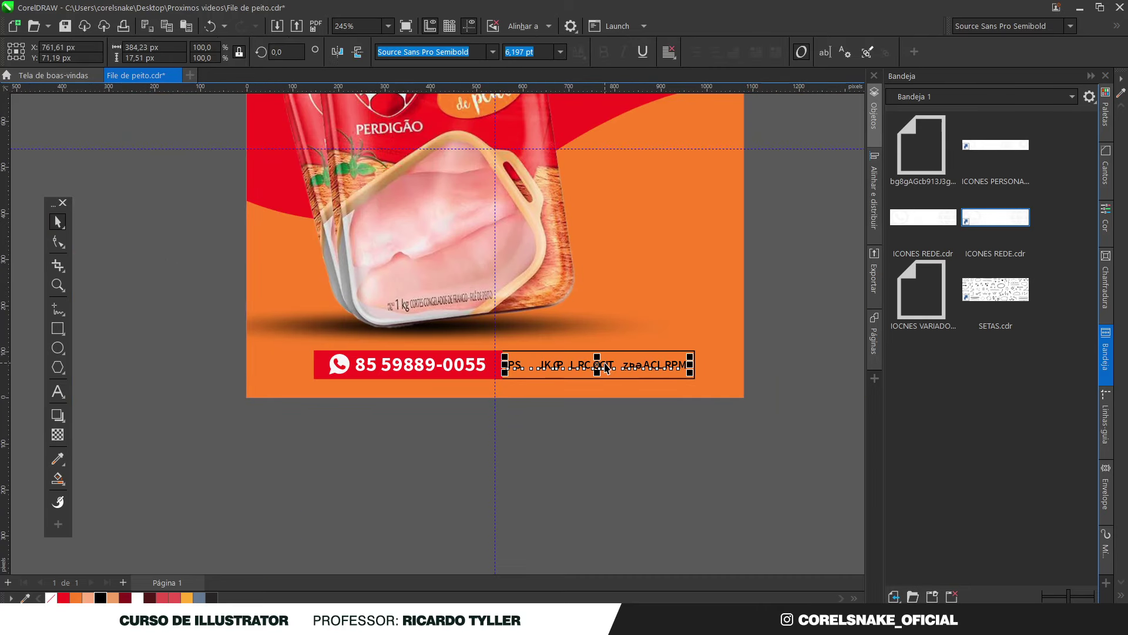
key(Delete)
click(455, 369)
drag(455, 369, 611, 365)
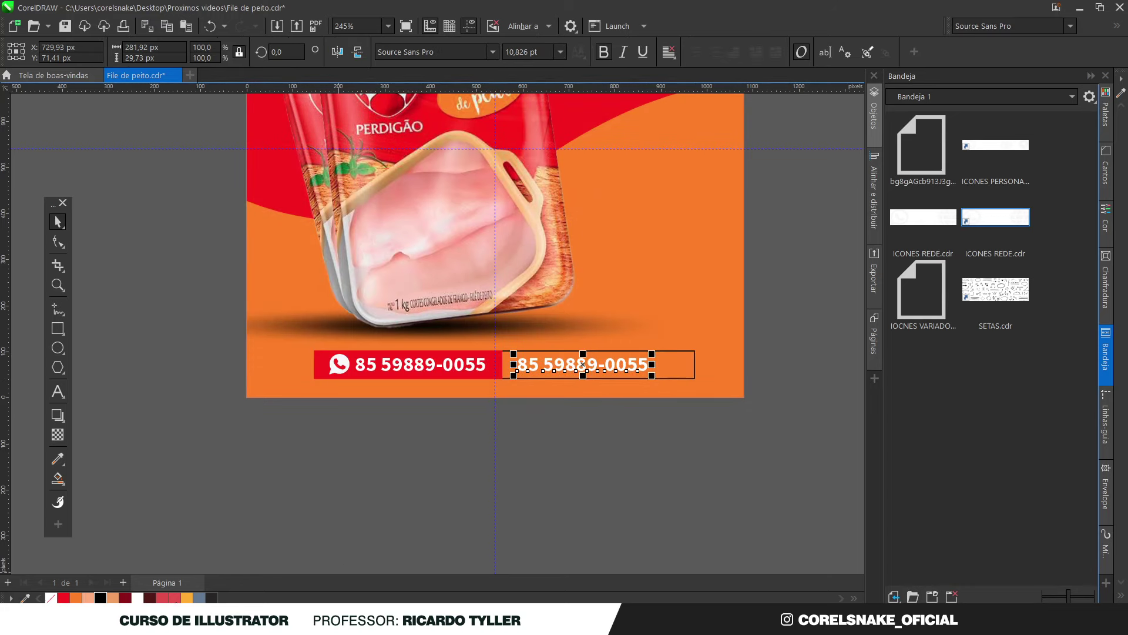
click(101, 597)
double_click(538, 366)
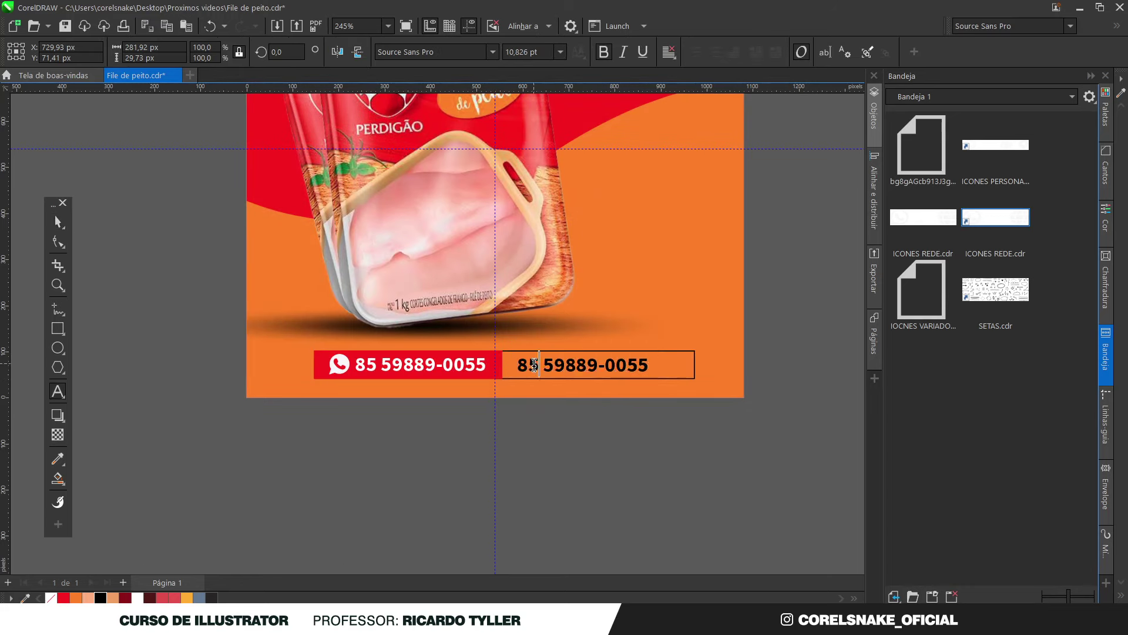
key(ctrl+a)
text(Rua )
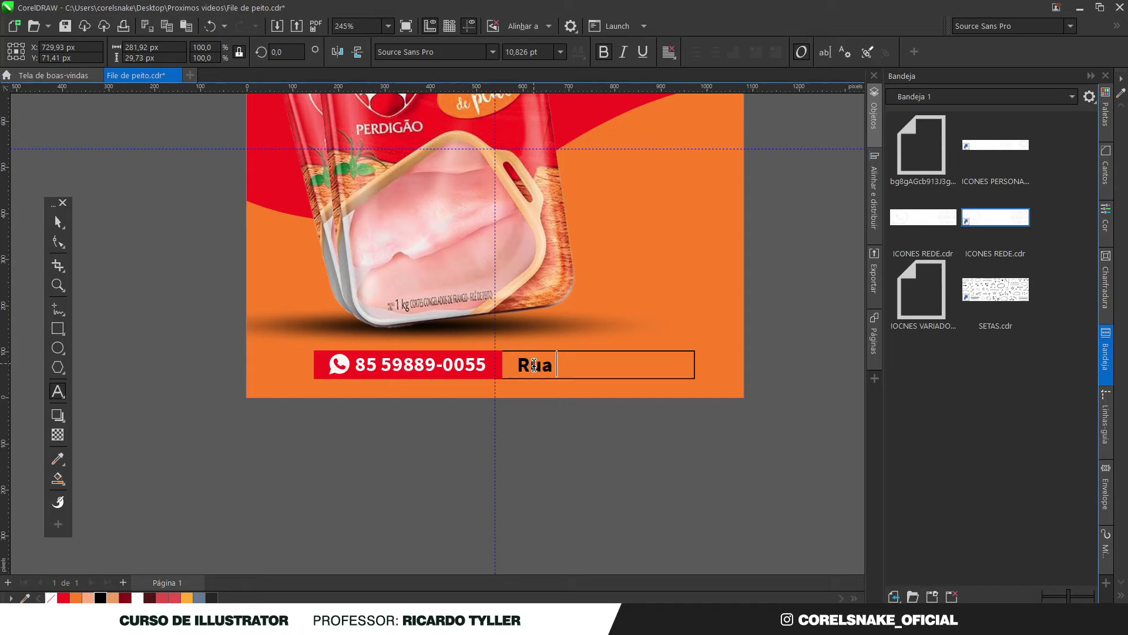
text(Almerind)
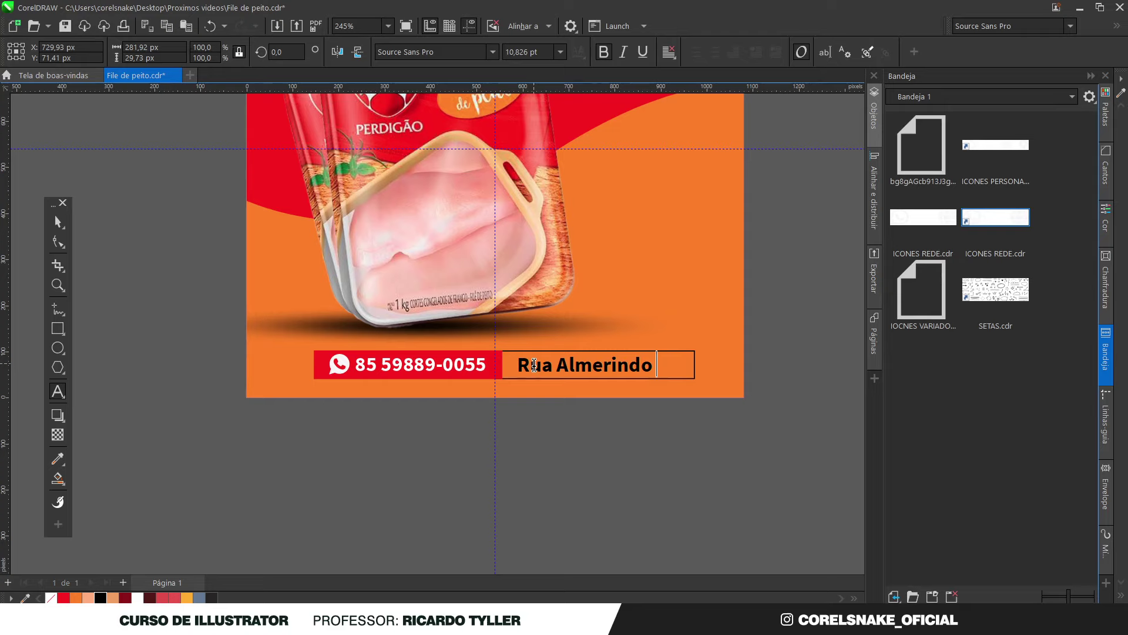
text(o)
key(ctrl+a)
key(BackSpace)
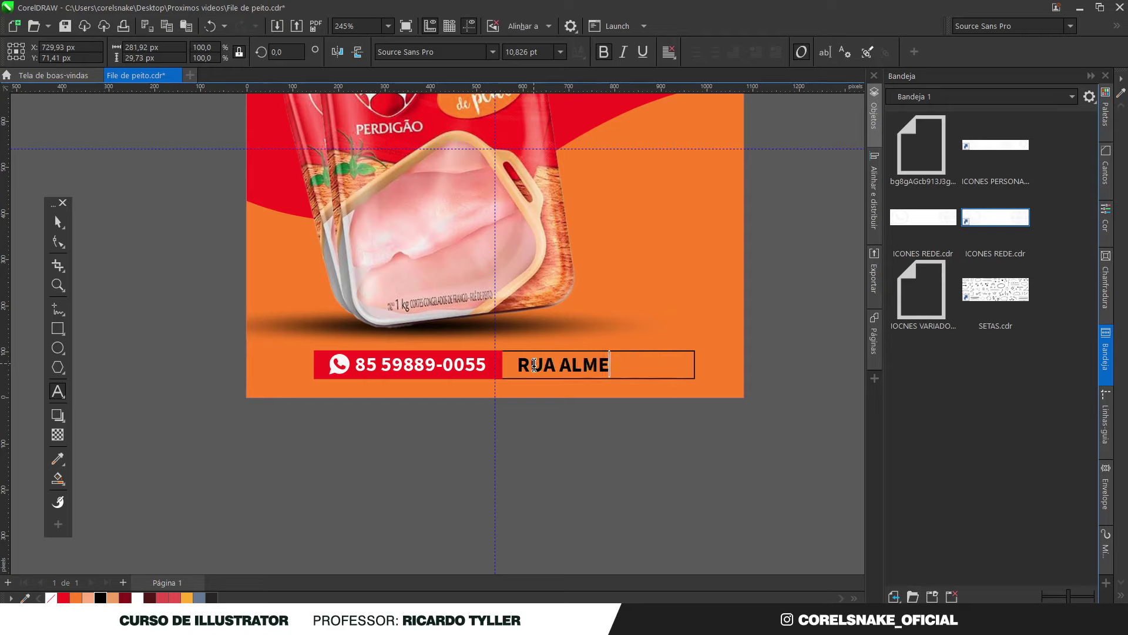
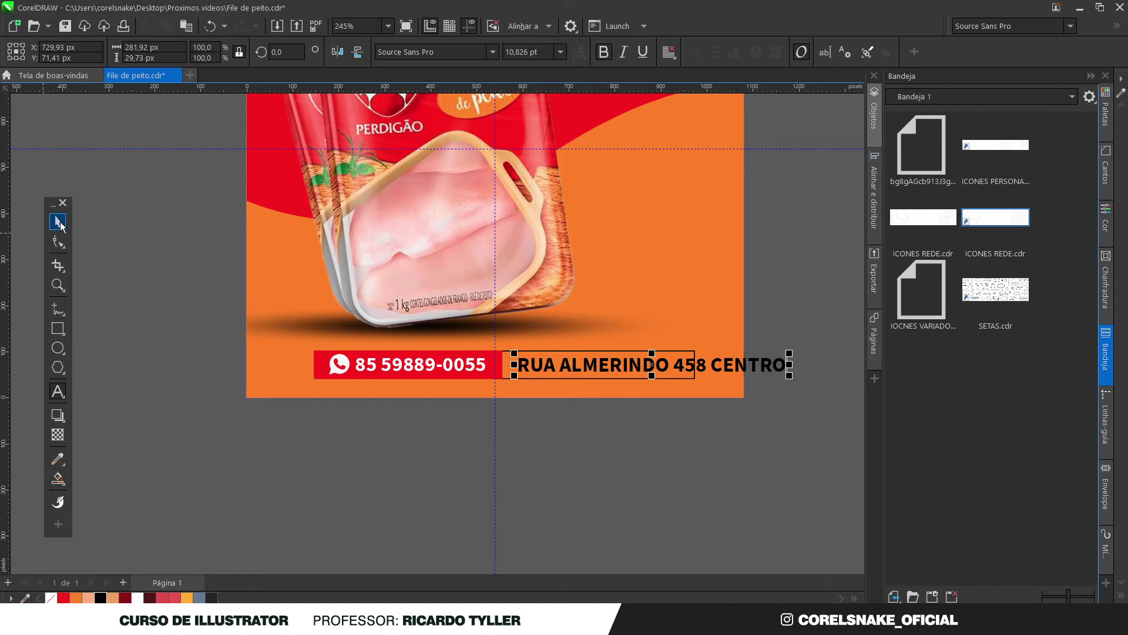
key(ctrl+space)
Set the address in Source Sans Pro Semibold and scale it down to fit the box
click(497, 52)
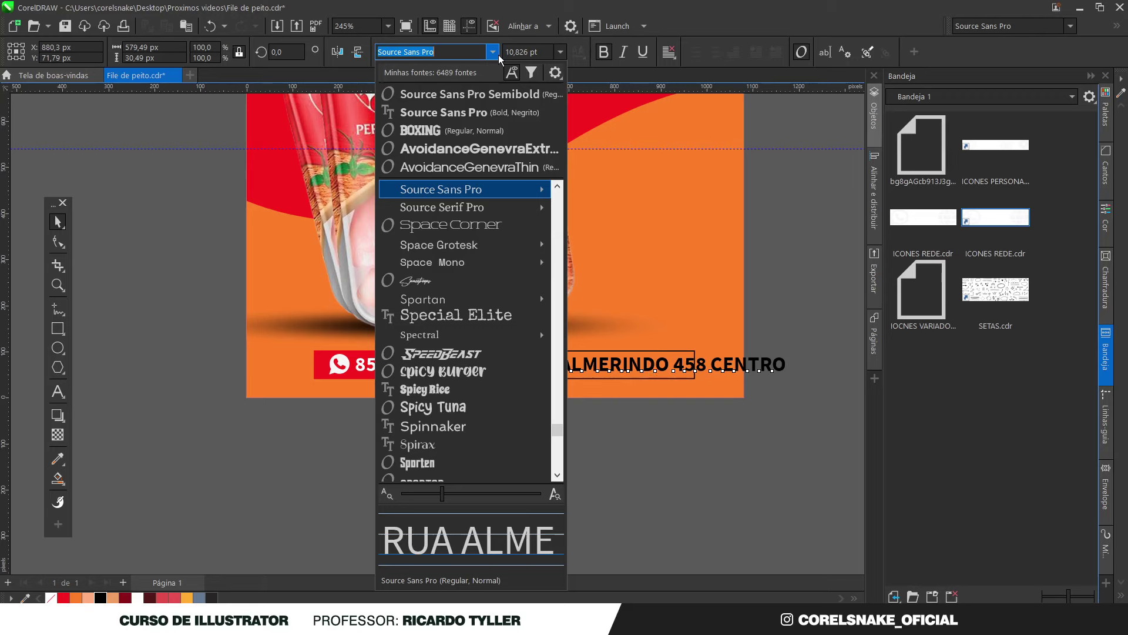
click(470, 94)
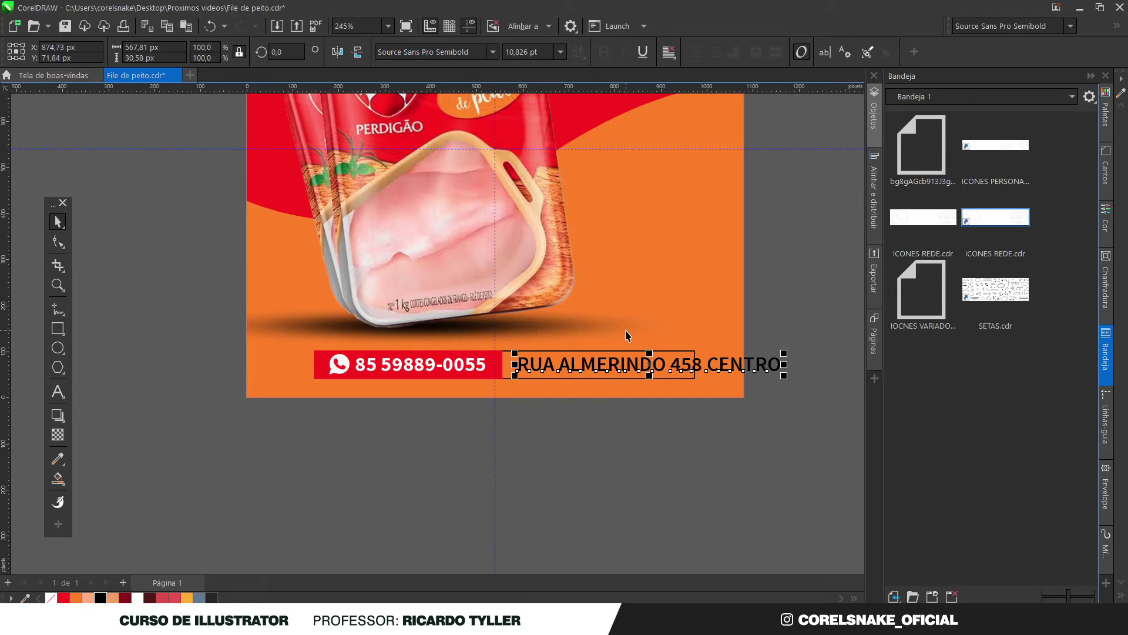
drag(784, 376, 685, 373)
scroll(681, 367, up, 2)
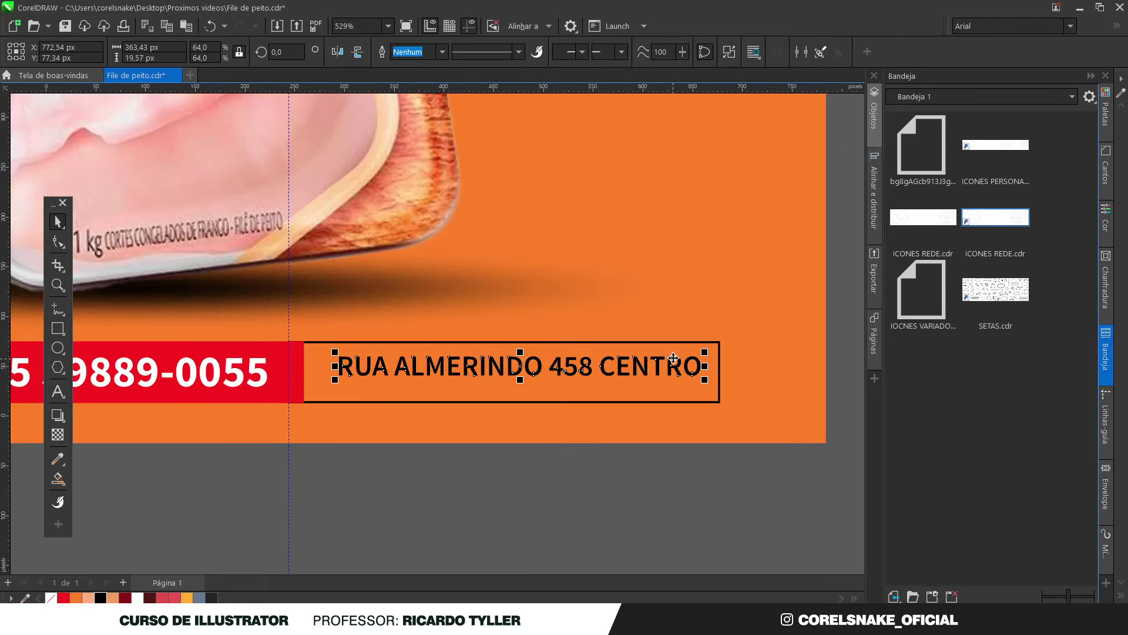
Round the address box's right corners with the Shape tool
click(660, 392)
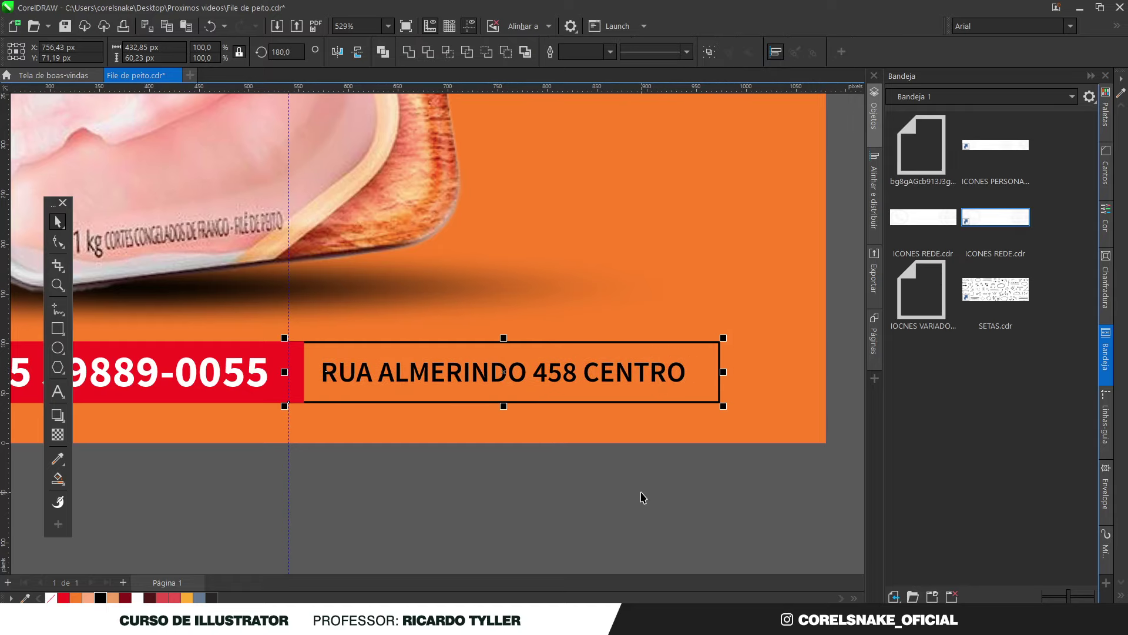
click(642, 496)
scroll(642, 390, up, 3)
scroll(638, 352, down, 6)
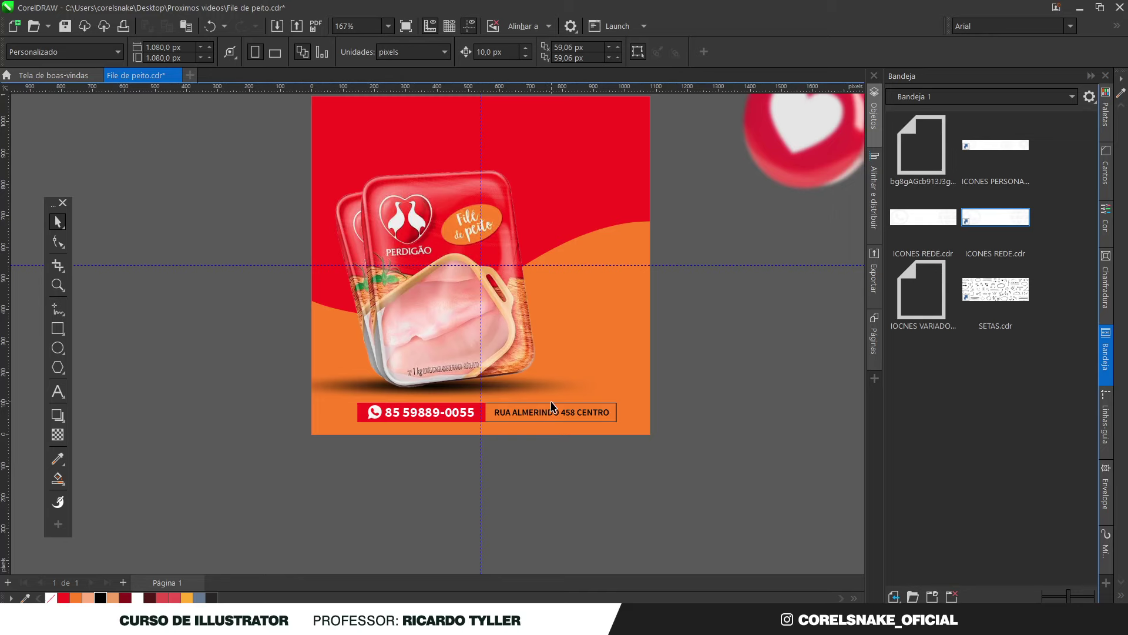
scroll(545, 385, down, 2)
scroll(544, 448, up, 2)
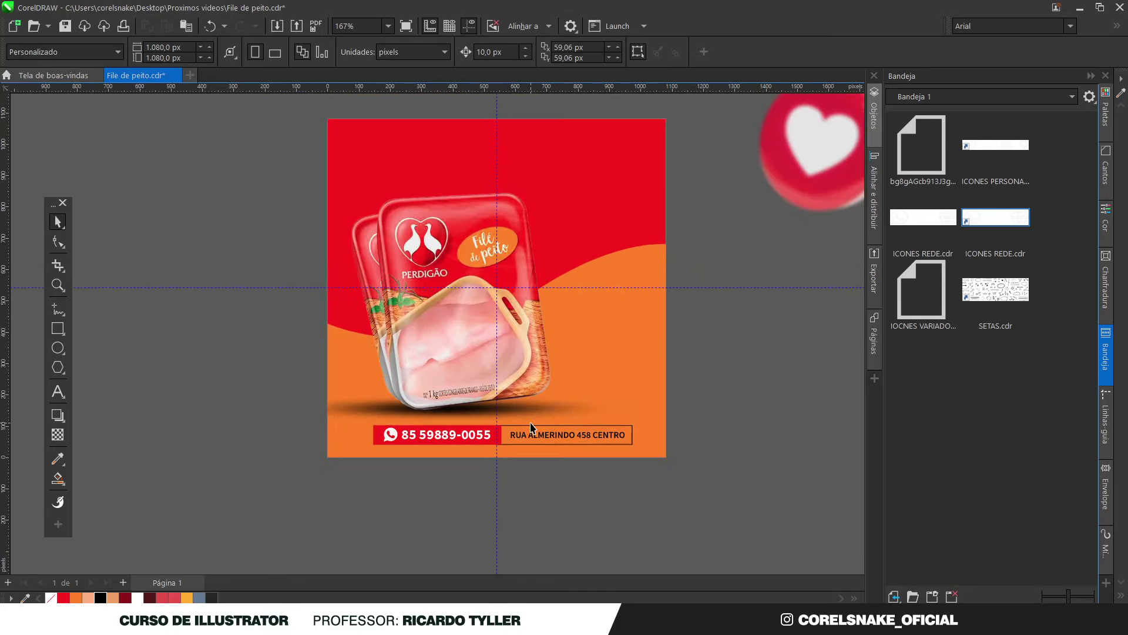
scroll(658, 436, up, 1)
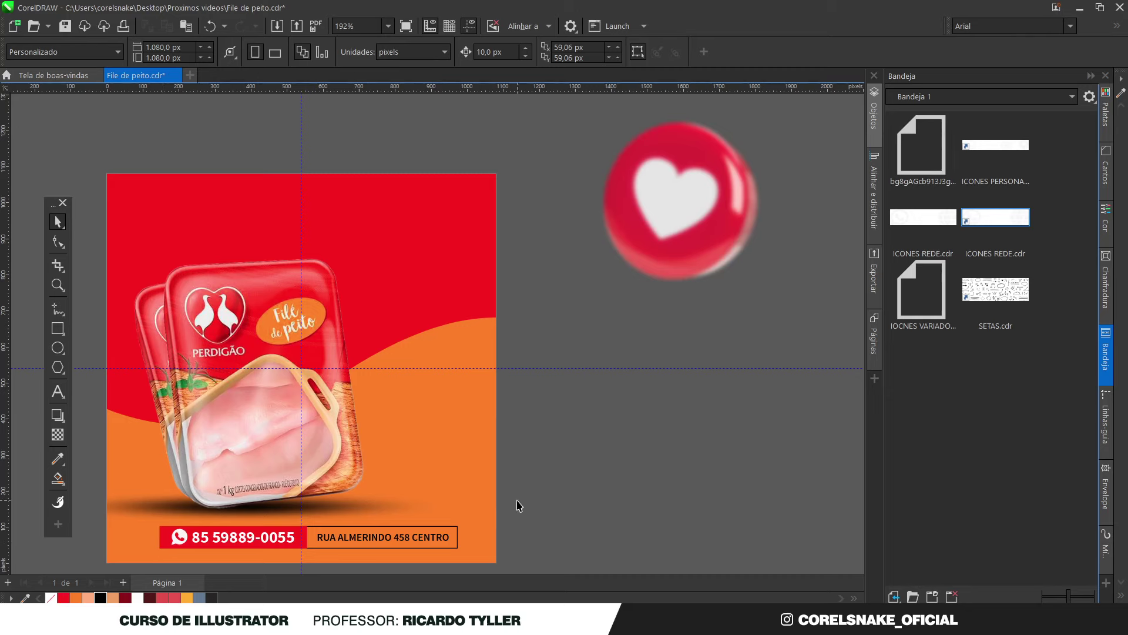
drag(561, 506, 470, 538)
click(456, 537)
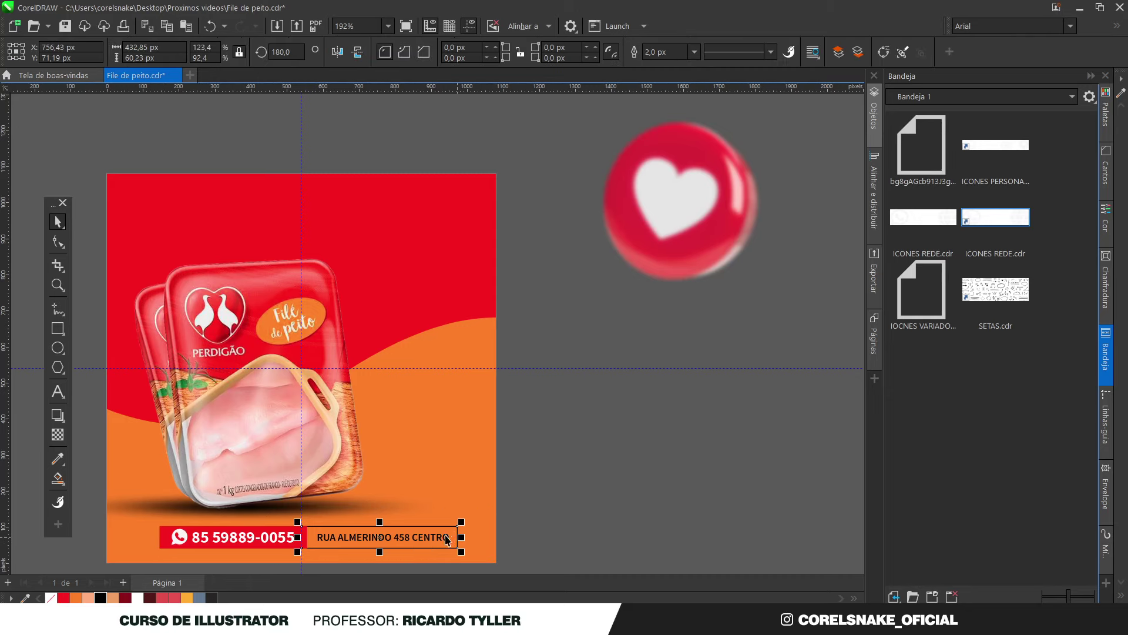
click(57, 241)
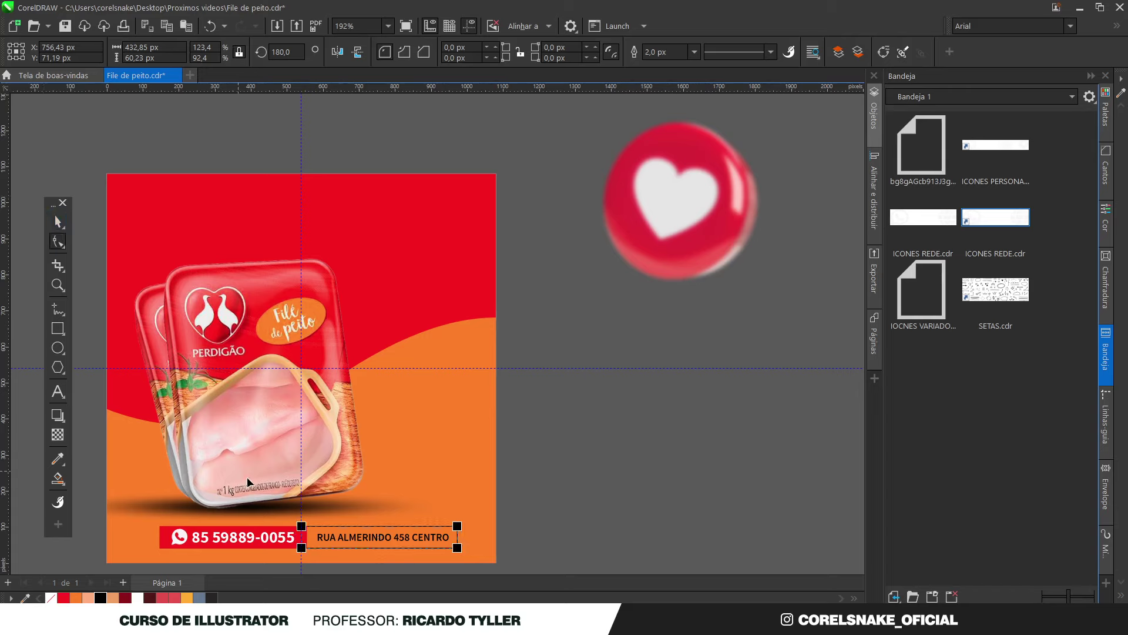
click(457, 526)
drag(432, 538, 435, 536)
Round the red phone box's left corners to complete the pill shape
click(164, 535)
click(160, 527)
drag(159, 548, 247, 540)
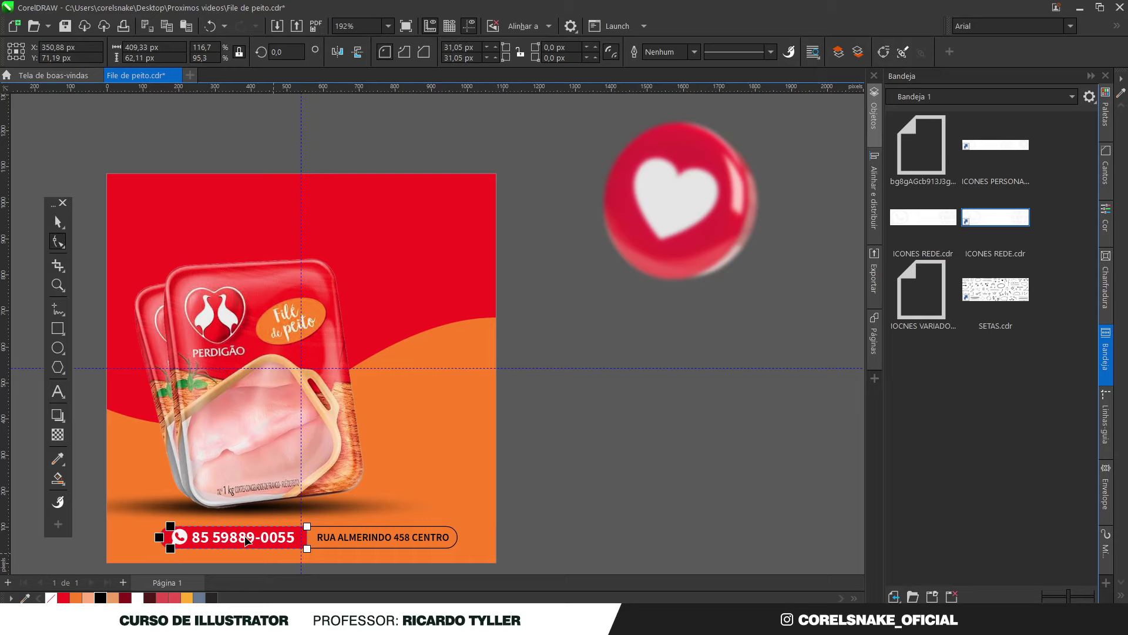
click(58, 221)
click(617, 439)
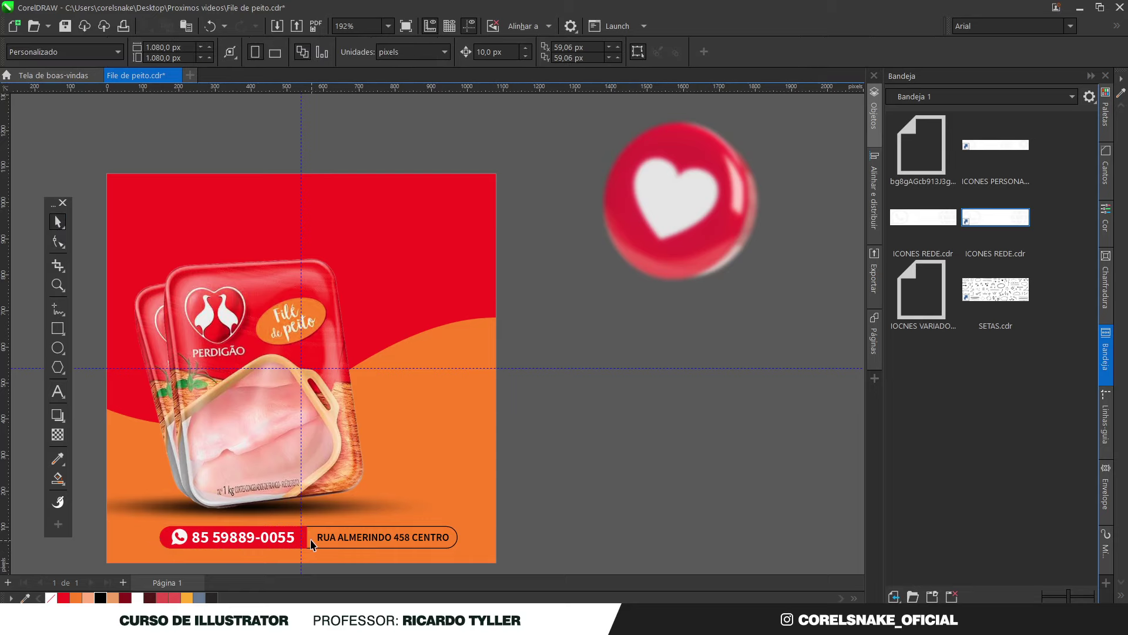
Select the whole contact bar to check the rounded pill shape
scroll(635, 429, down, 2)
click(169, 533)
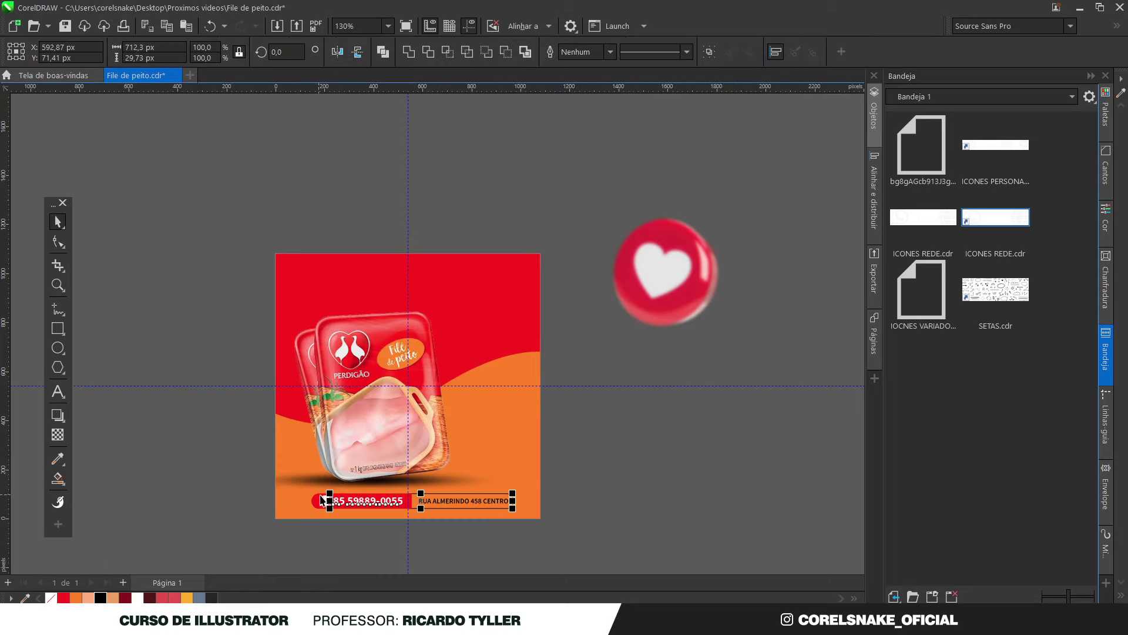
drag(590, 534, 302, 485)
scroll(538, 515, up, 2)
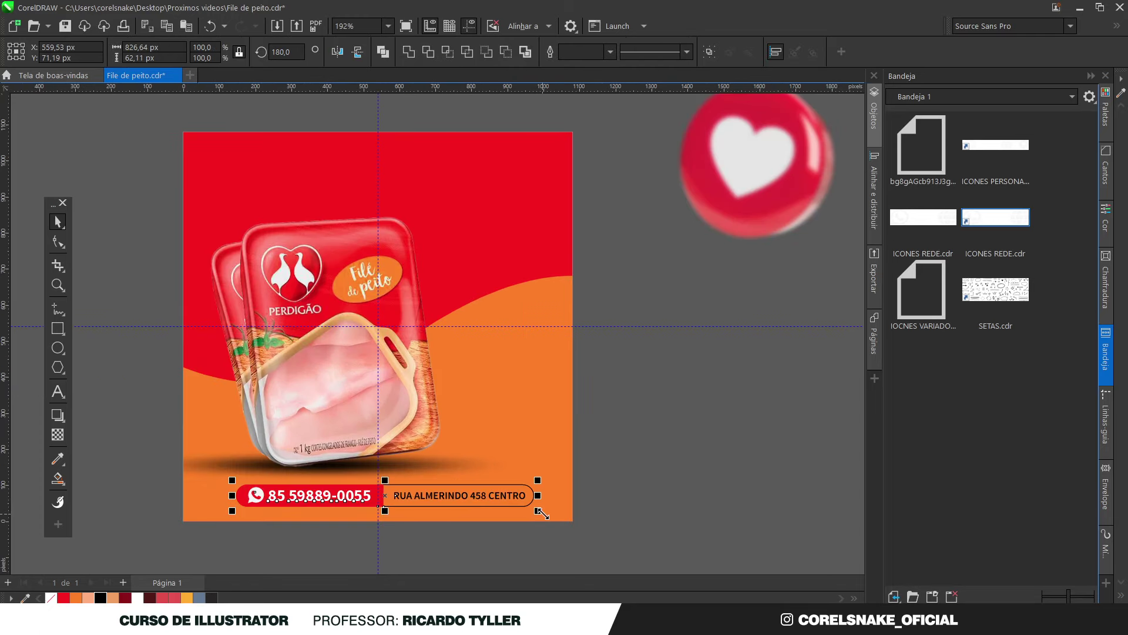
click(676, 506)
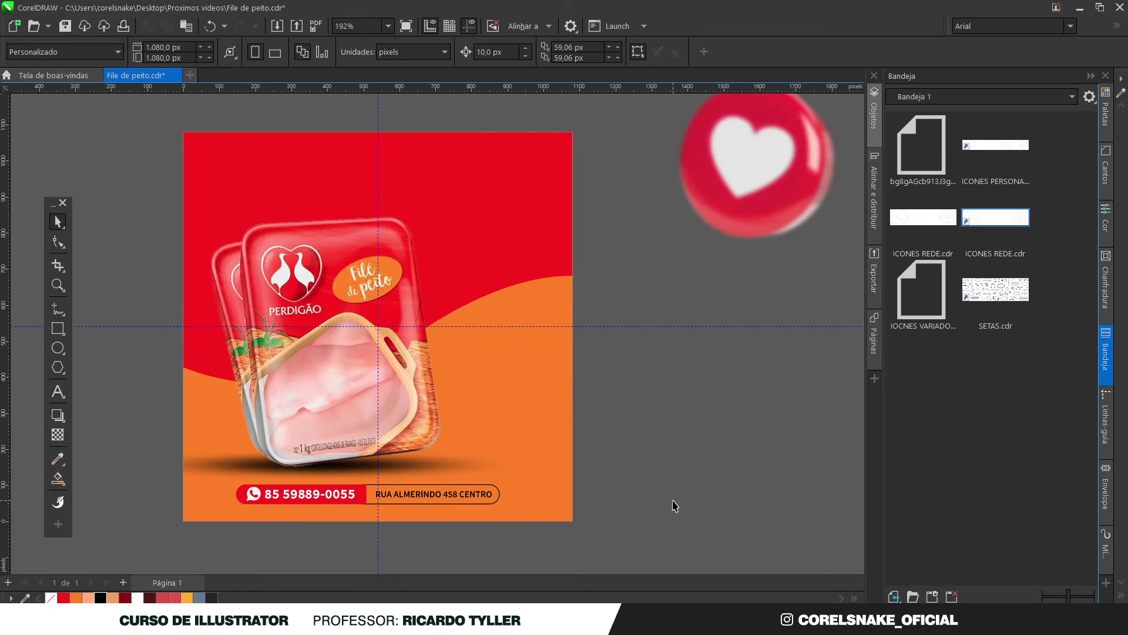
scroll(676, 506, down, 2)
scroll(556, 491, up, 2)
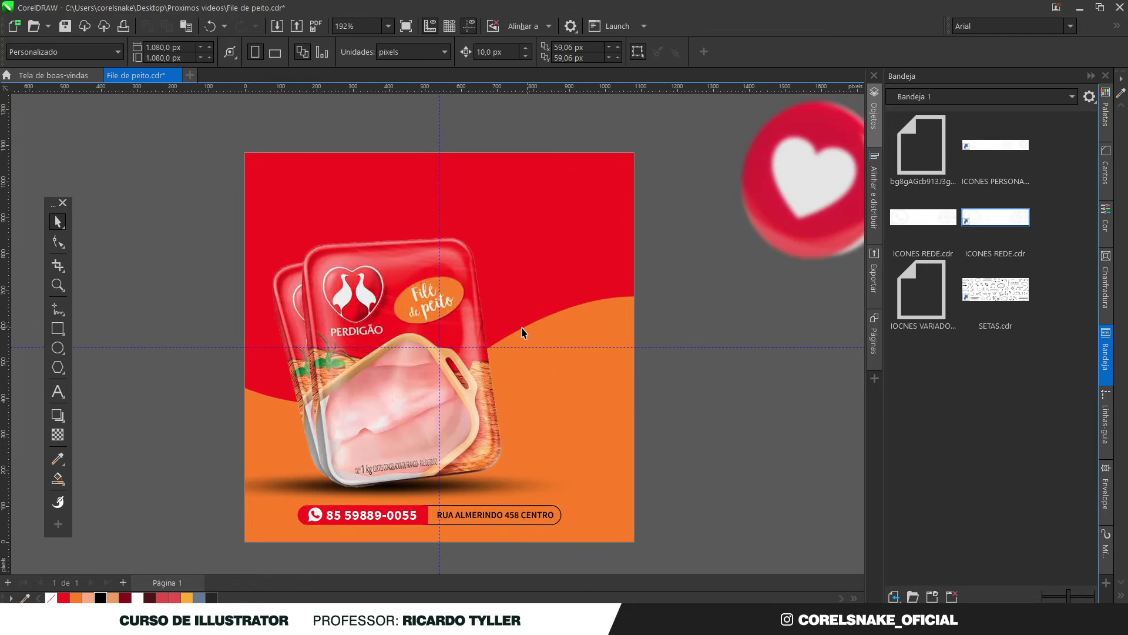
click(55, 331)
Draw a rectangle over the right orange area, resize it, fill it red with no outline
drag(495, 285, 607, 475)
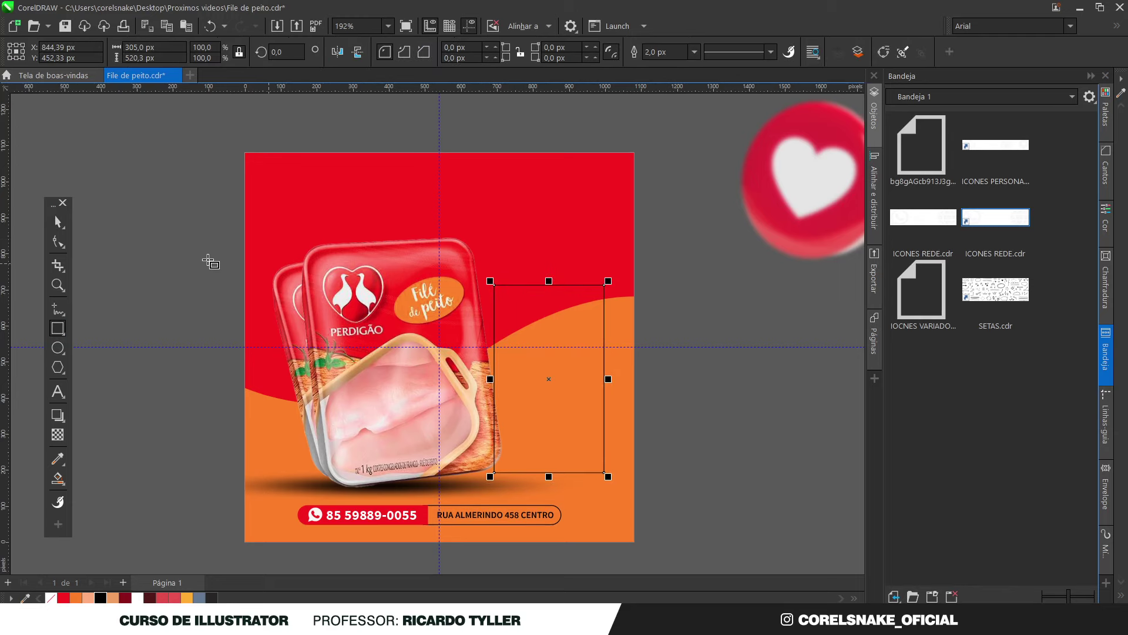
click(58, 221)
click(687, 416)
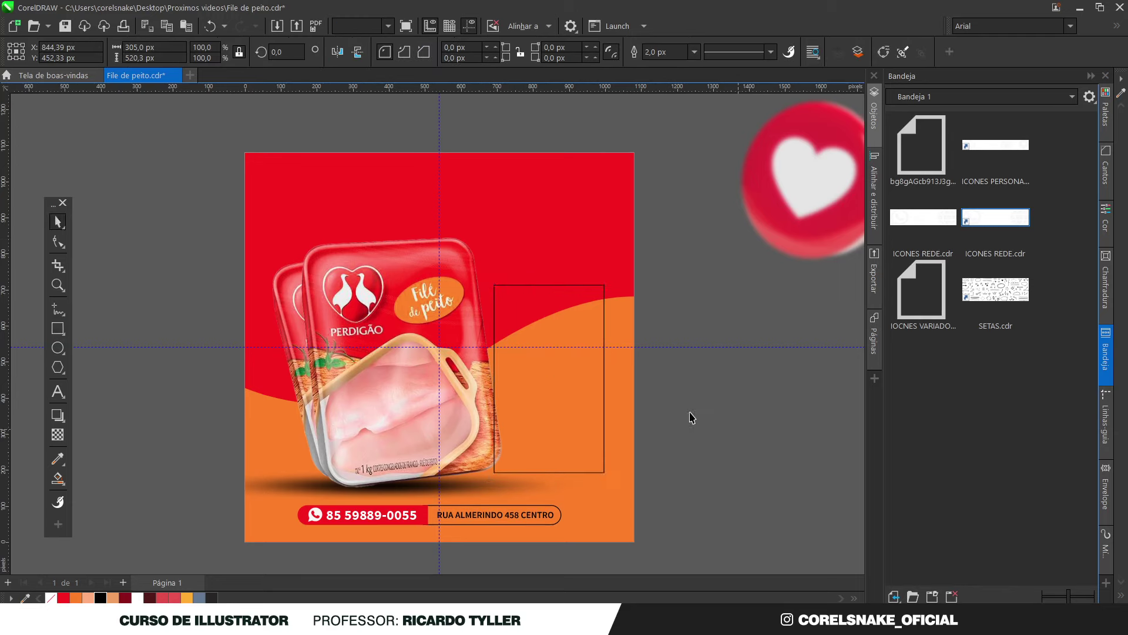
click(605, 326)
drag(612, 382, 618, 381)
drag(555, 283, 554, 293)
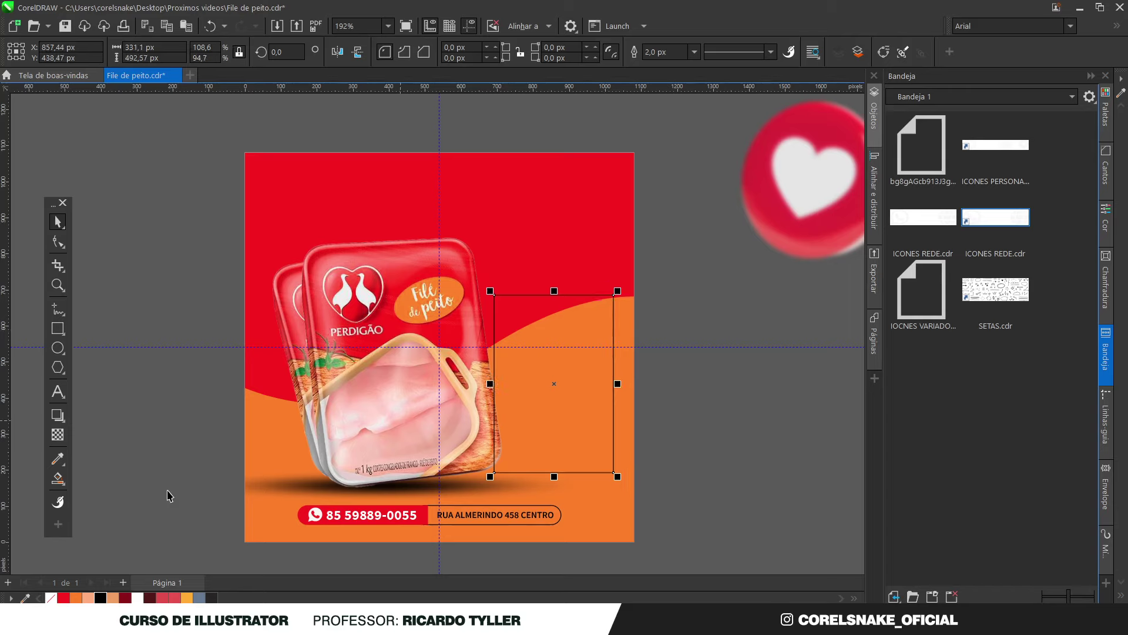
click(67, 598)
right_click(48, 599)
Copy the phone number up onto the top of the red rectangle
click(538, 403)
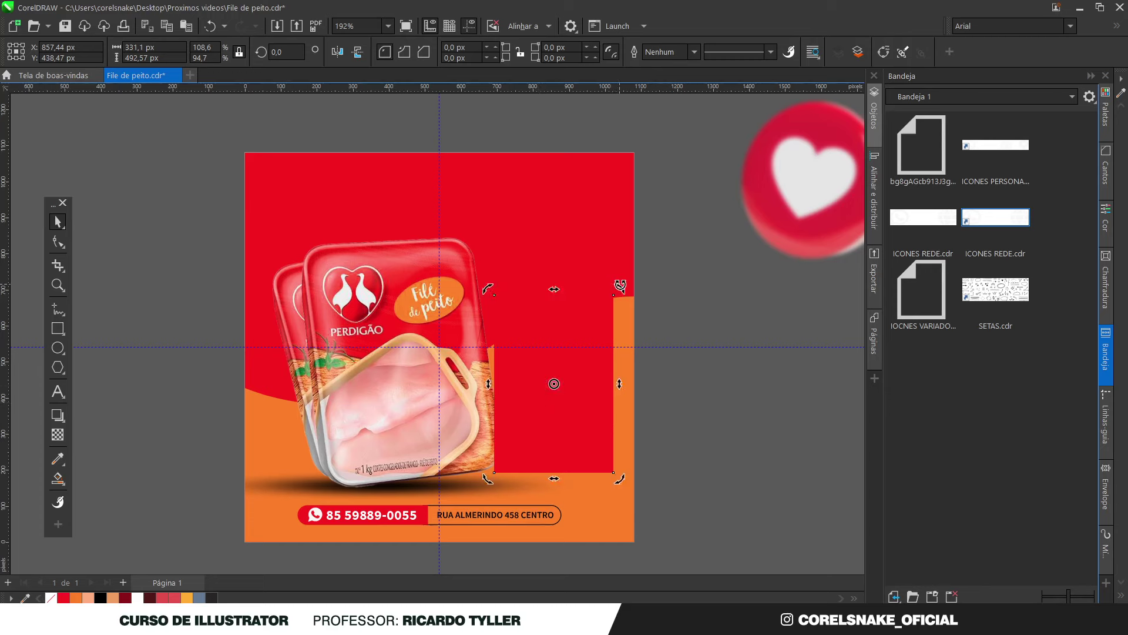
click(375, 503)
drag(360, 515, 536, 295)
click(389, 517)
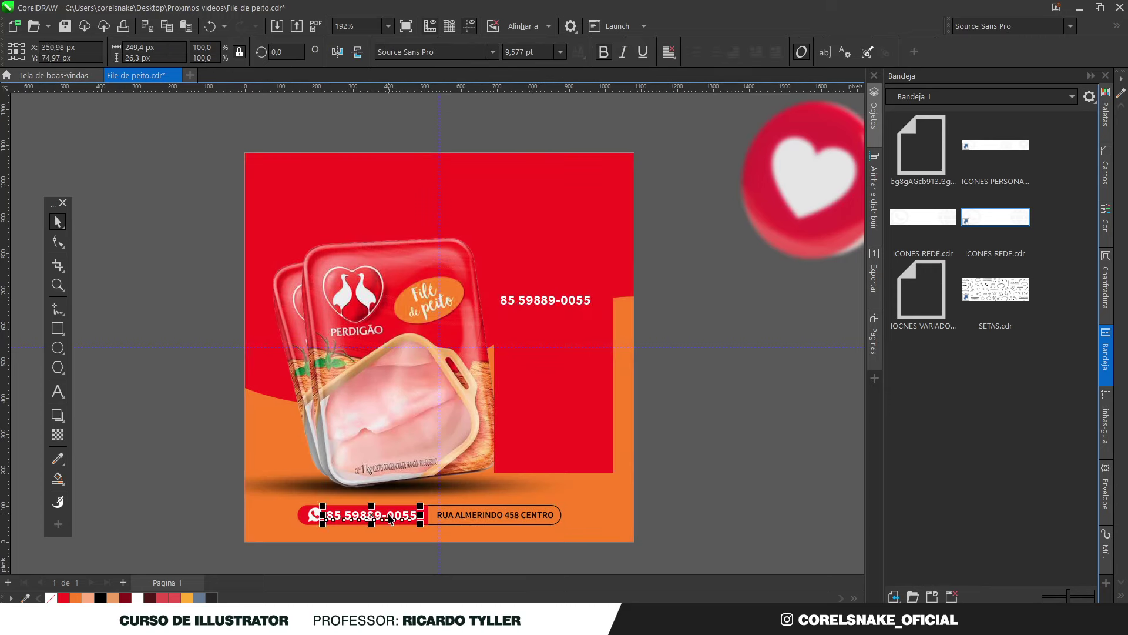
Convert the bottom phone number to curves and retype the copy as 'Filé Peito'
key(ctrl+q)
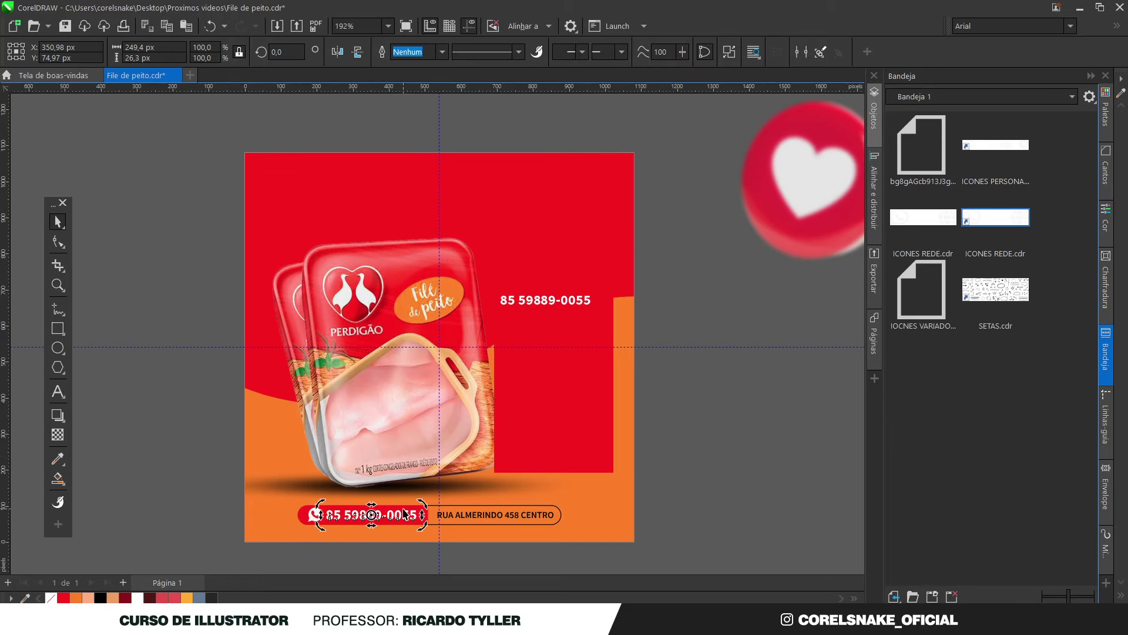
click(672, 448)
click(550, 302)
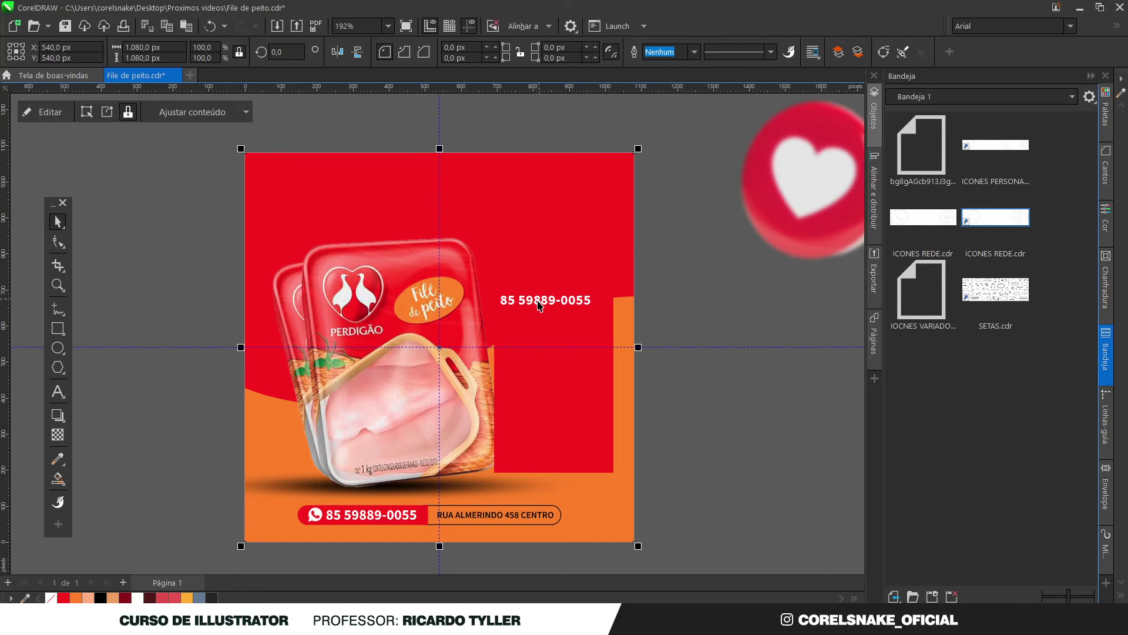
double_click(541, 301)
key(ctrl+a)
text(f)
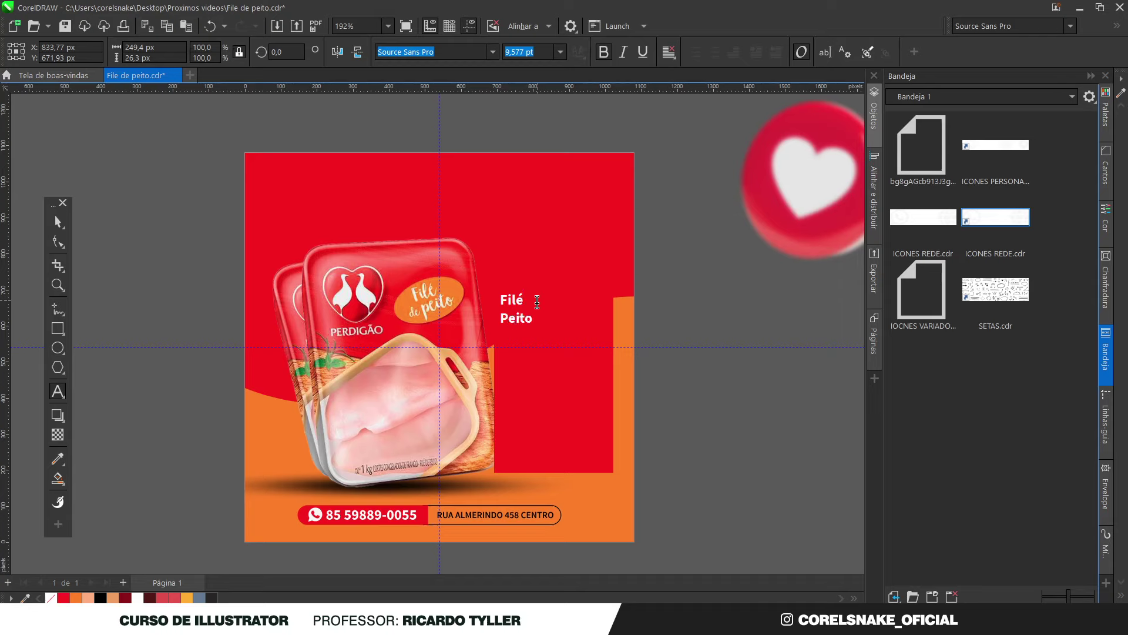
click(58, 221)
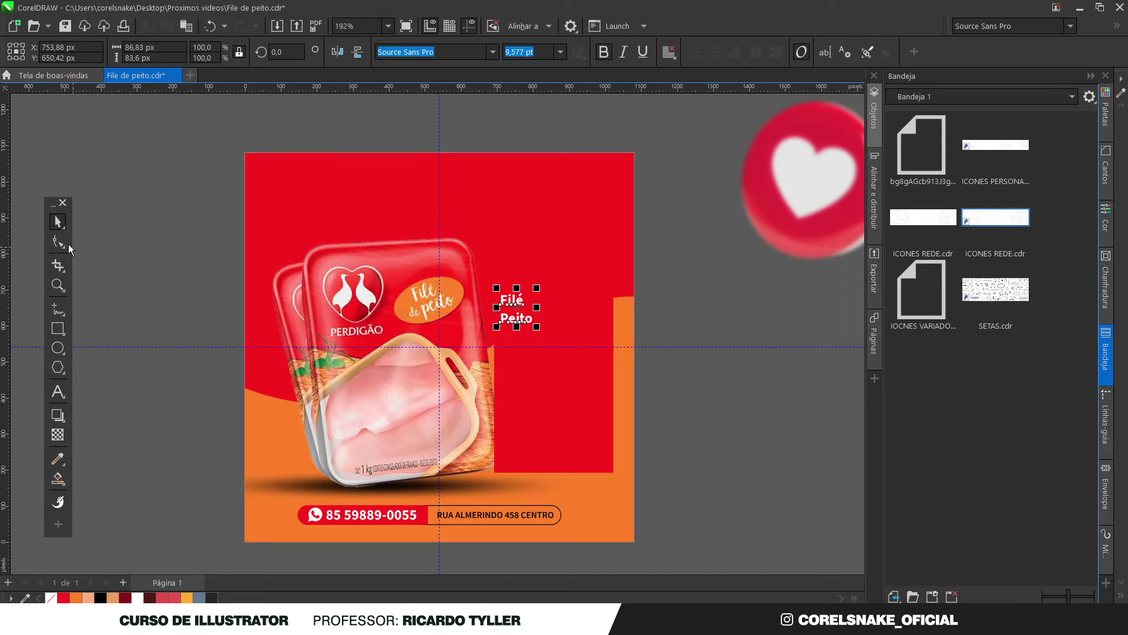
Tighten the line and letter spacing of 'Filé Peito' and enlarge it slightly
click(68, 245)
click(102, 264)
drag(497, 331, 591, 364)
key(space)
scroll(552, 322, up, 1)
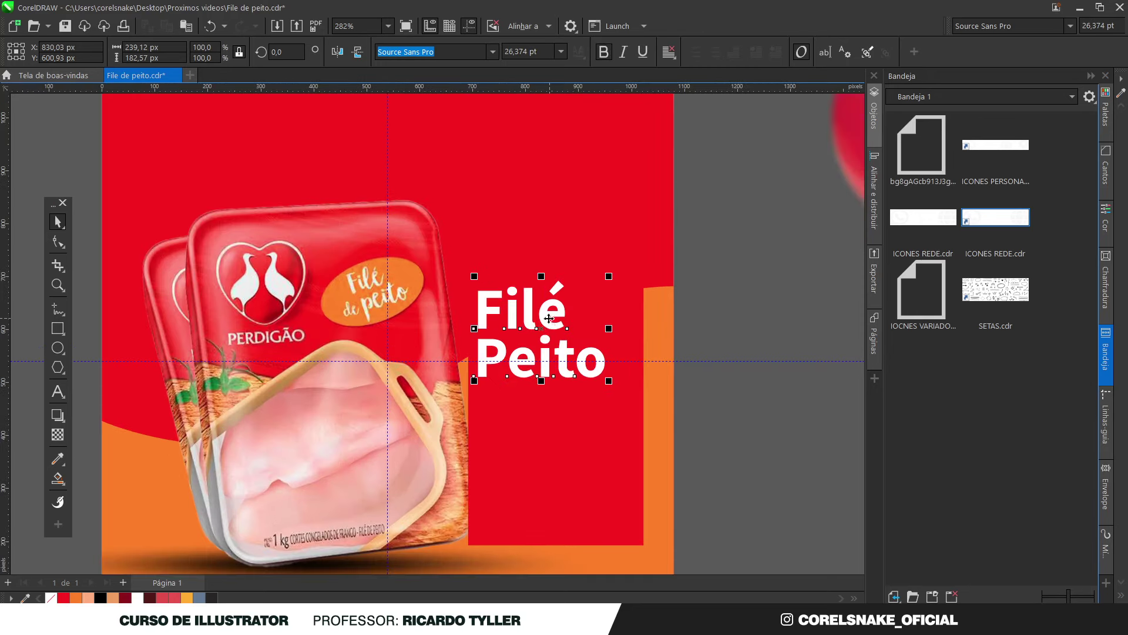
click(57, 241)
drag(472, 382, 474, 377)
drag(613, 377, 596, 372)
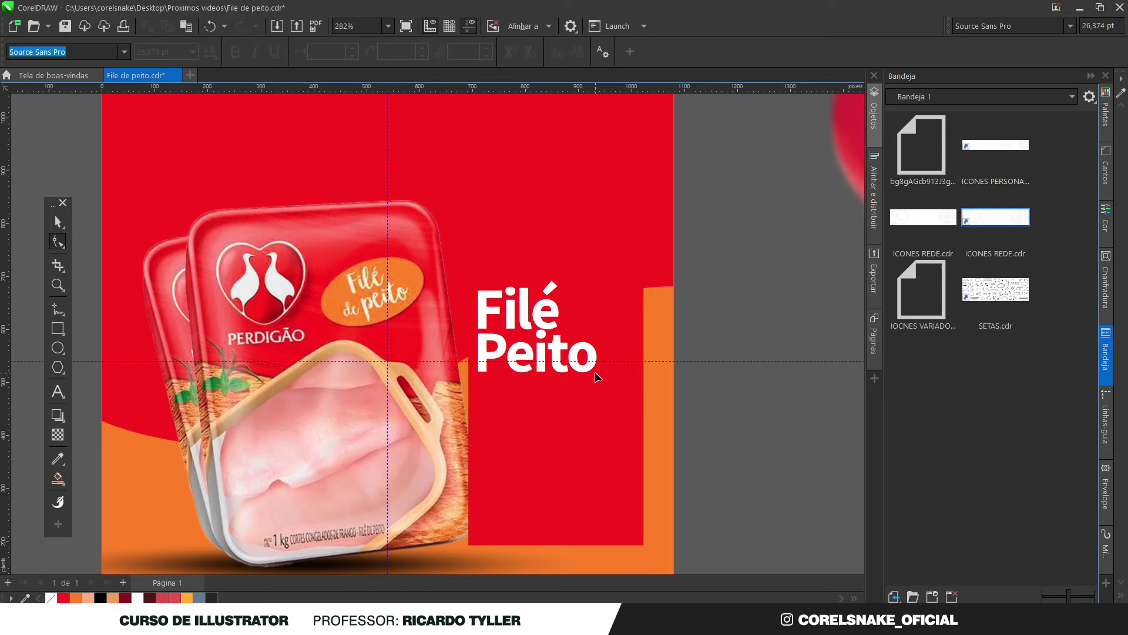
key(space)
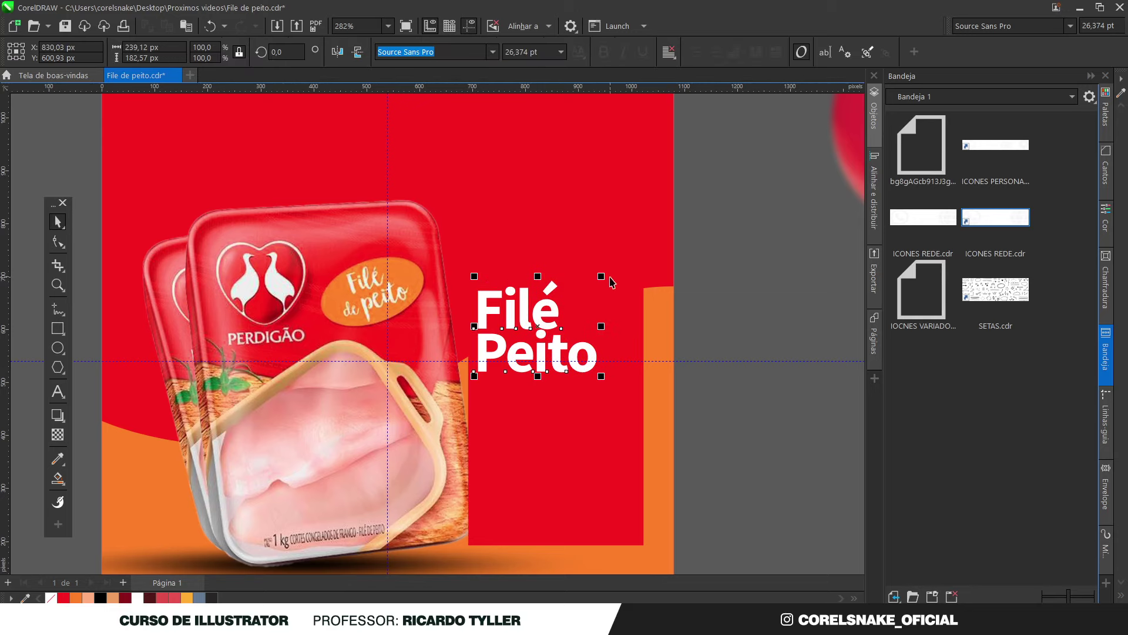
drag(603, 275, 608, 270)
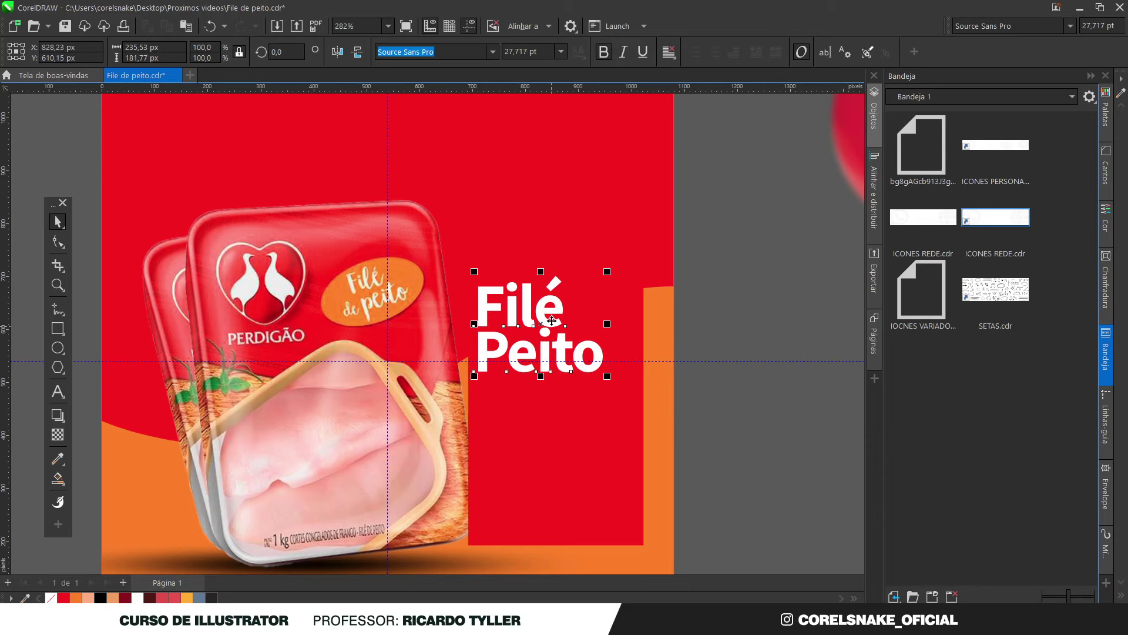
key(Escape)
scroll(555, 327, down, 2)
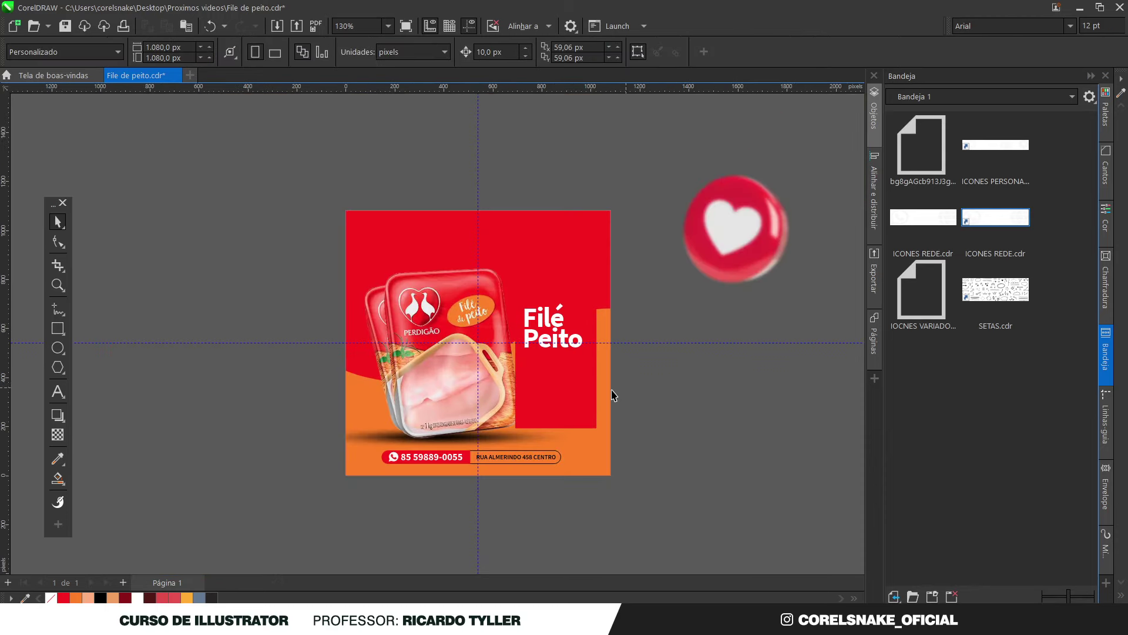
Copy the heading below itself and retype the copy as '26'
click(547, 355)
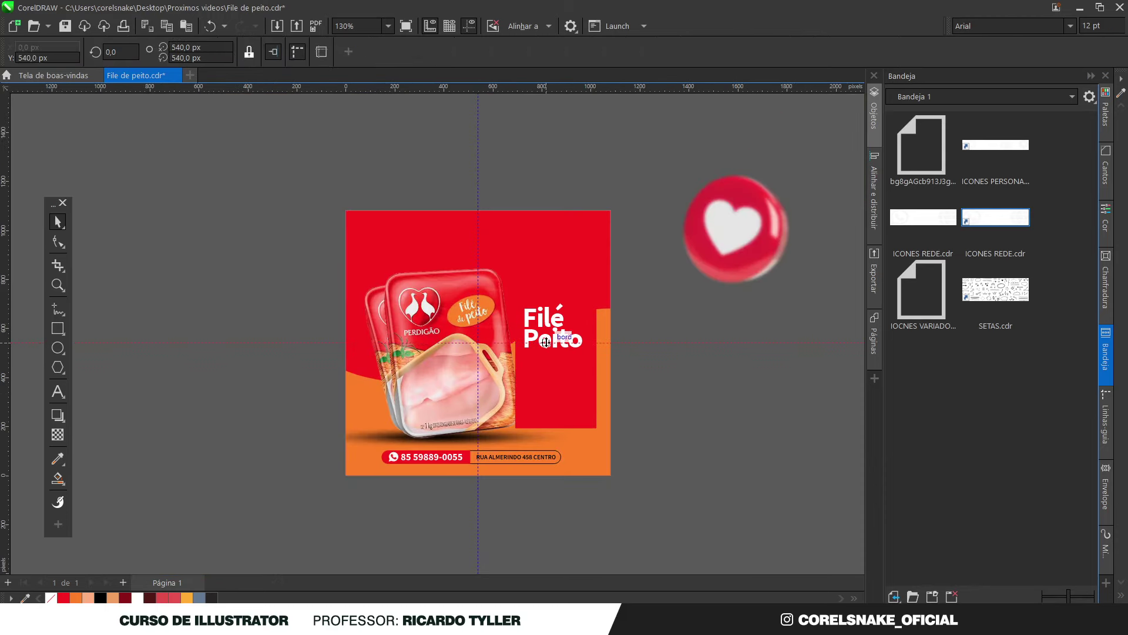
click(544, 317)
drag(541, 326, 541, 391)
double_click(539, 377)
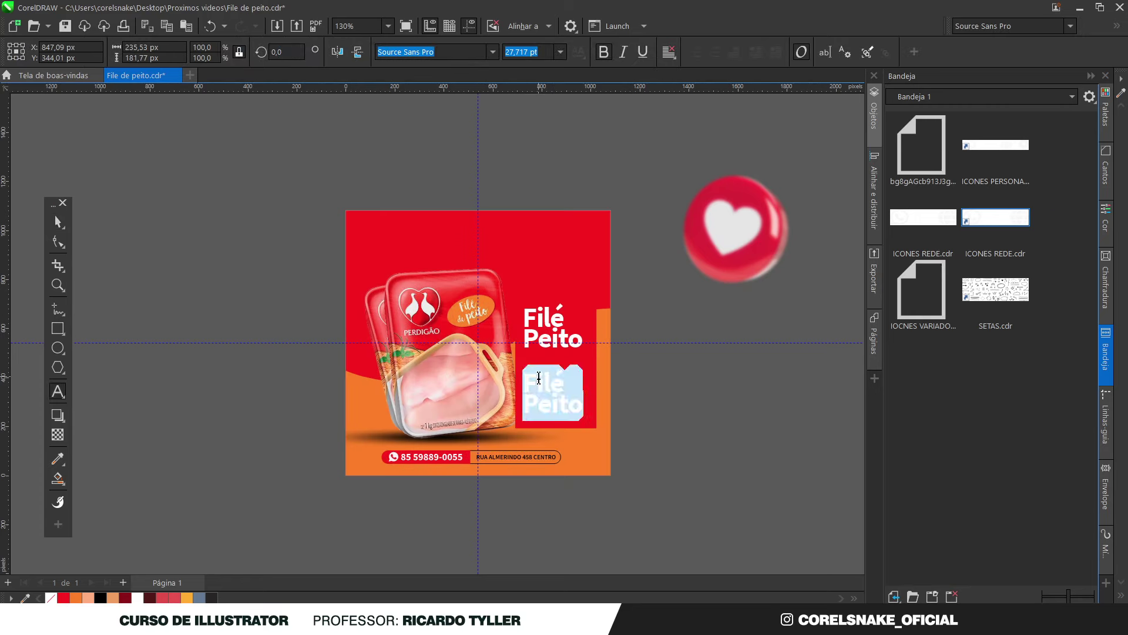
text(26)
key(Escape)
key(ctrl+space)
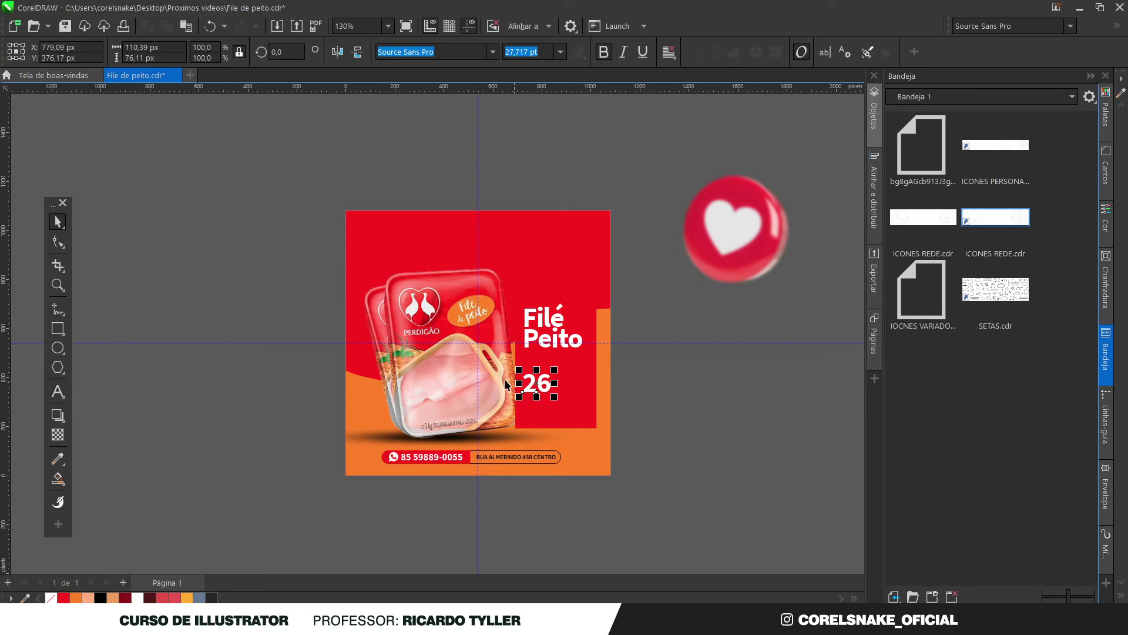
Tighten the gap between the 2 and 6, enlarge it and move it under the heading
click(57, 242)
scroll(460, 399, up, 4)
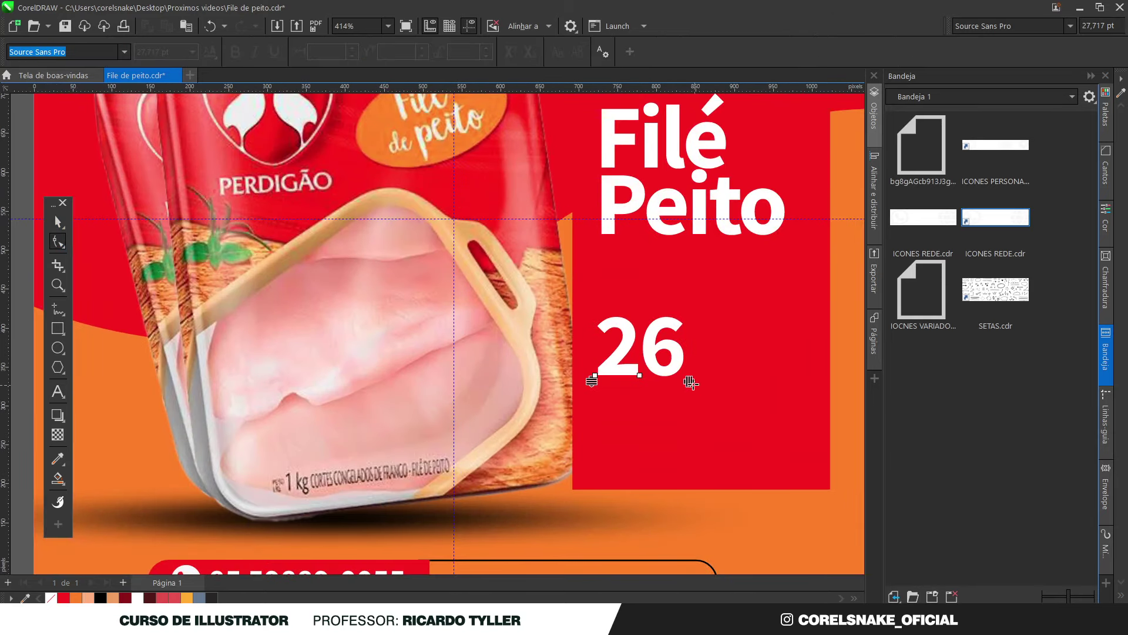
drag(690, 383, 678, 382)
key(F4)
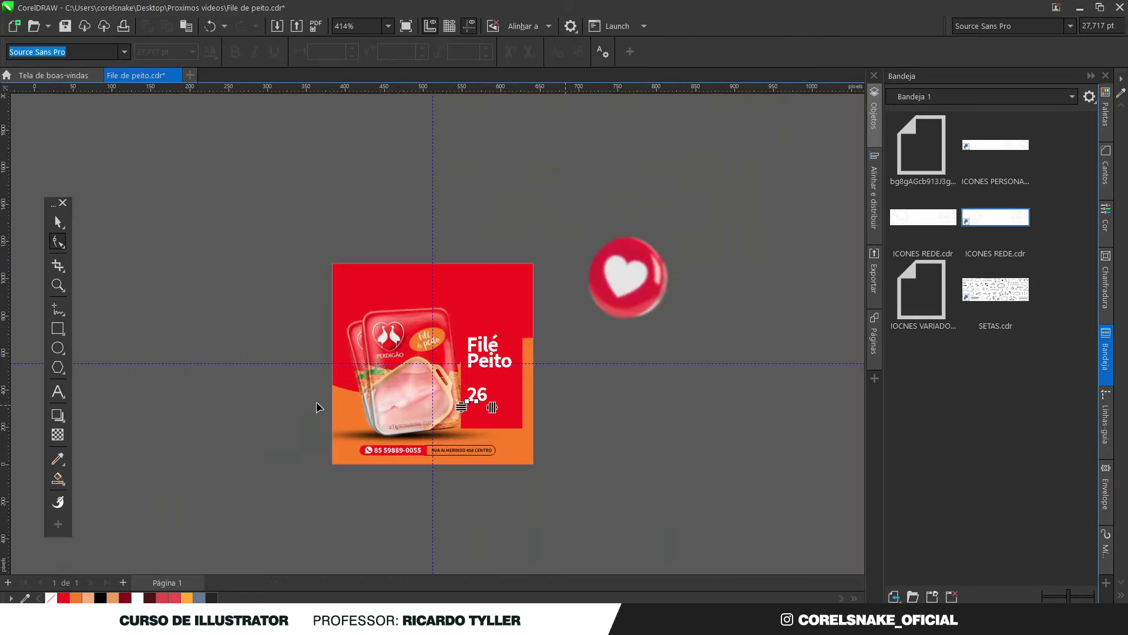
click(59, 223)
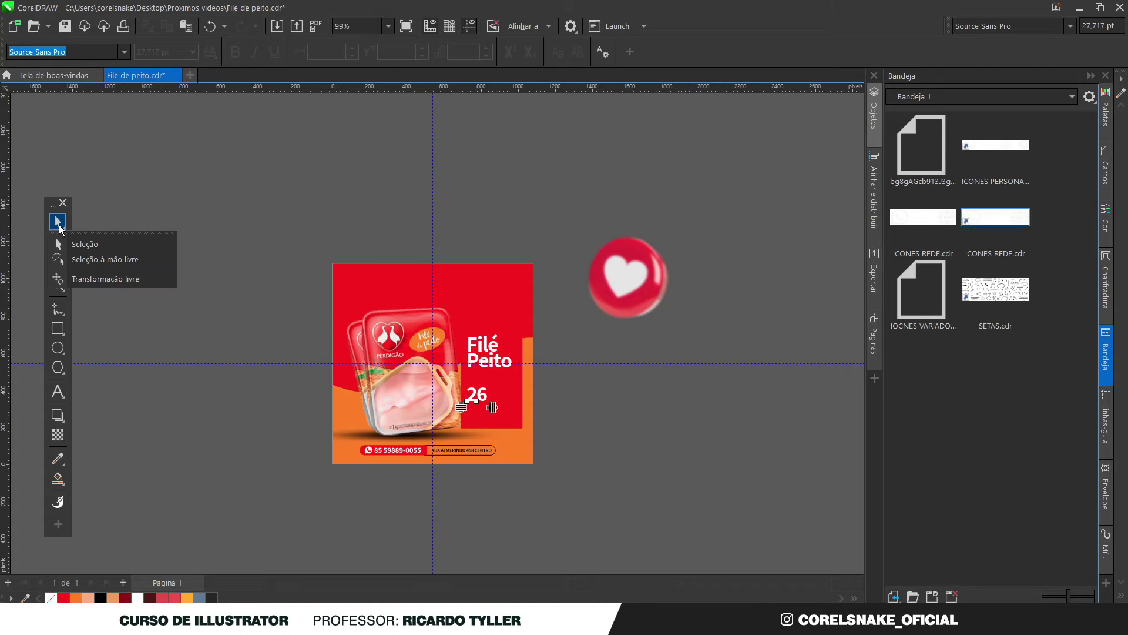
click(151, 244)
drag(471, 409, 513, 438)
drag(481, 399, 515, 407)
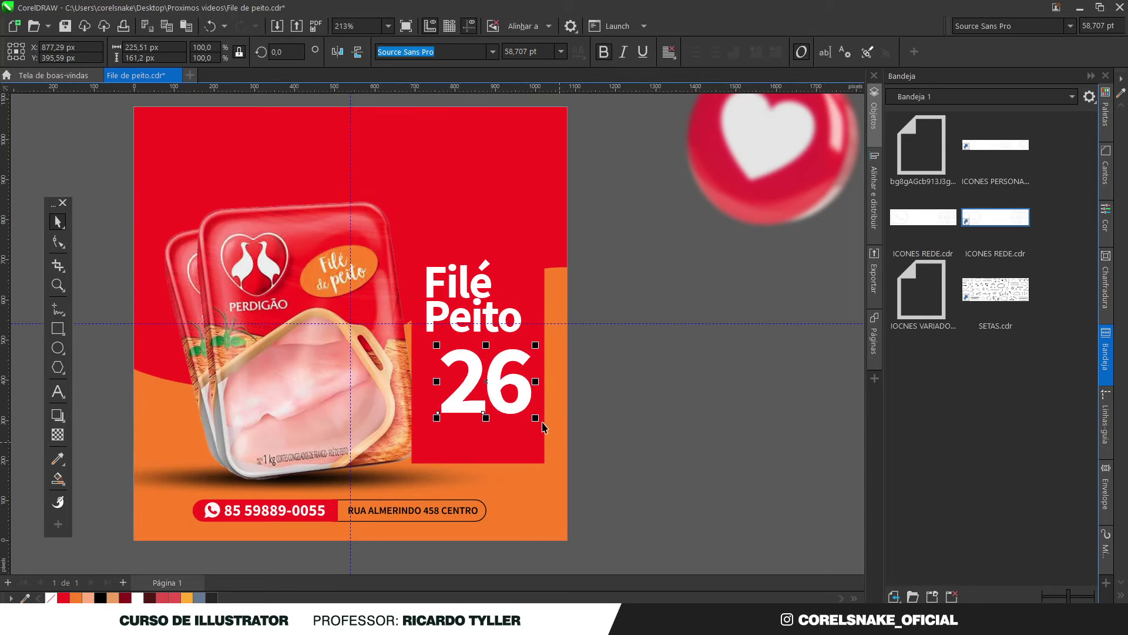
Add a small 'R$' copy to the left of the 26
drag(535, 417, 435, 384)
double_click(436, 382)
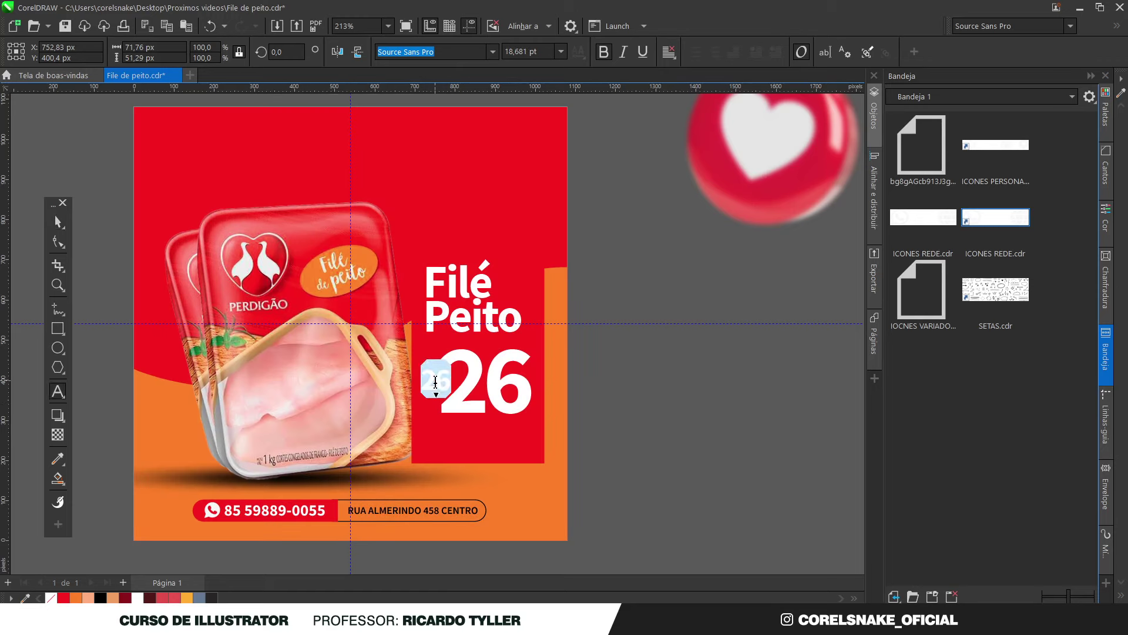
text(R$)
click(69, 225)
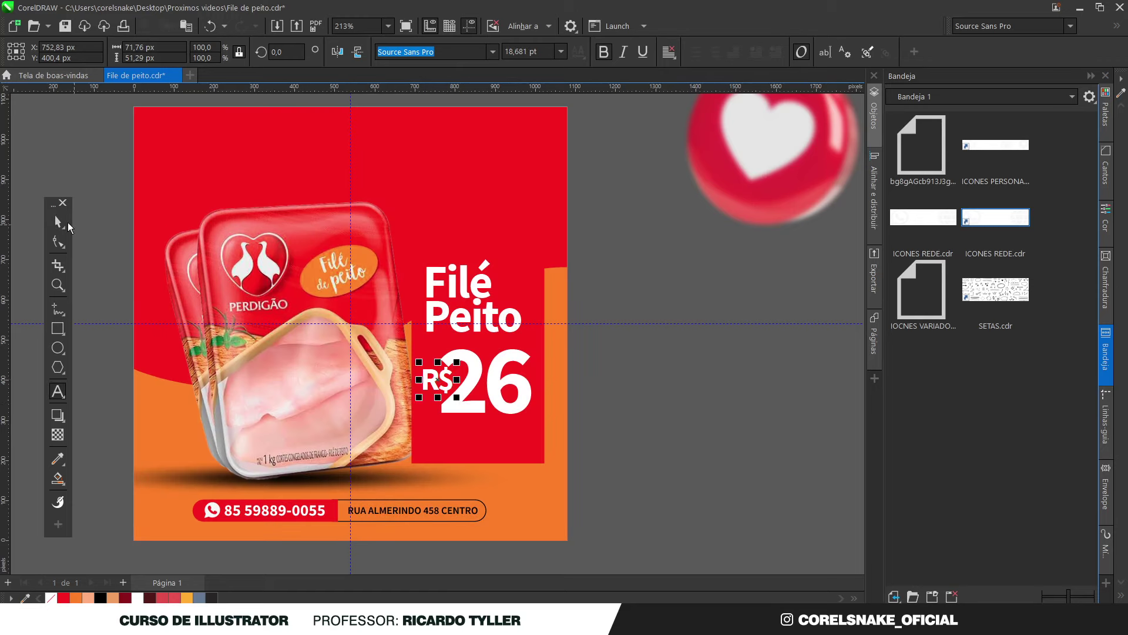
drag(456, 362, 453, 370)
click(637, 385)
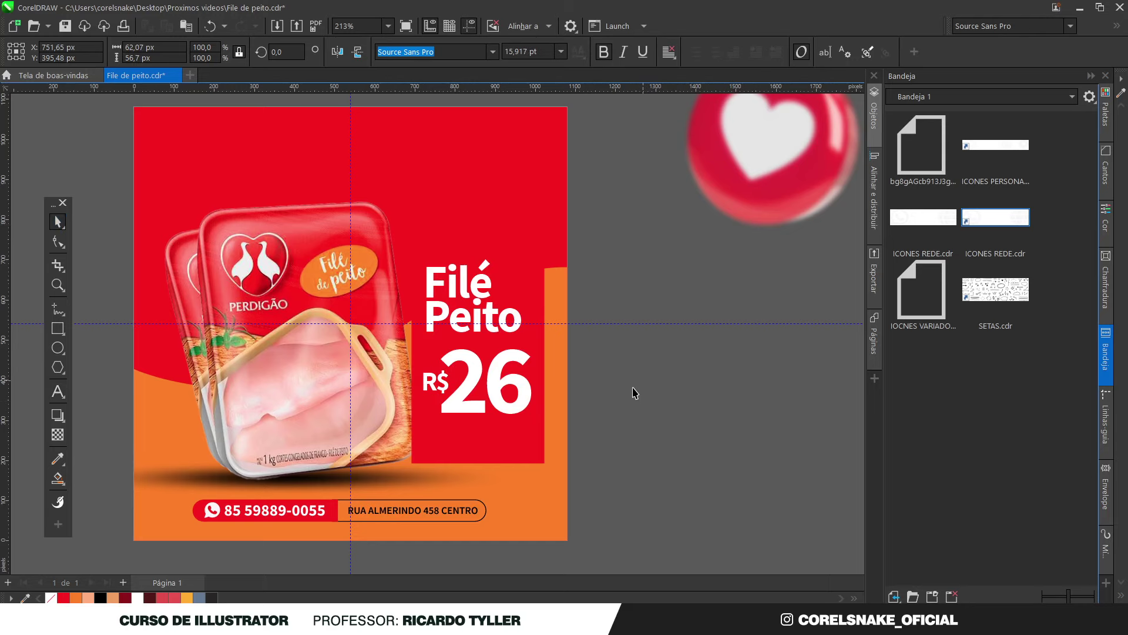
scroll(637, 386, down, 3)
scroll(571, 405, up, 2)
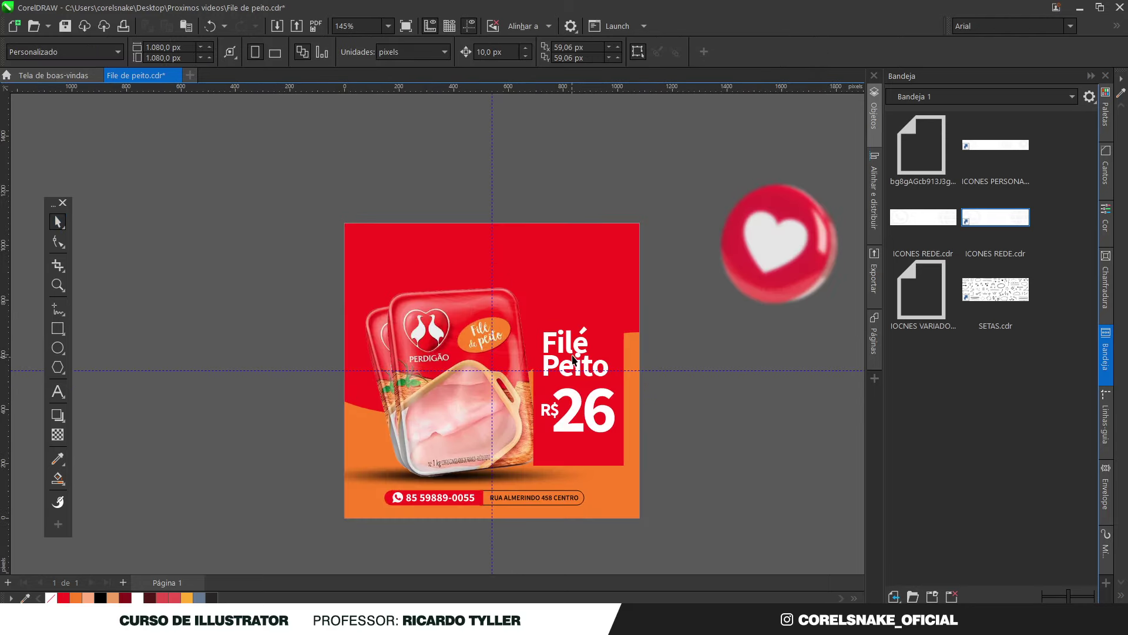
Color the 'Filé Peito' heading yellow-orange
click(573, 361)
click(186, 598)
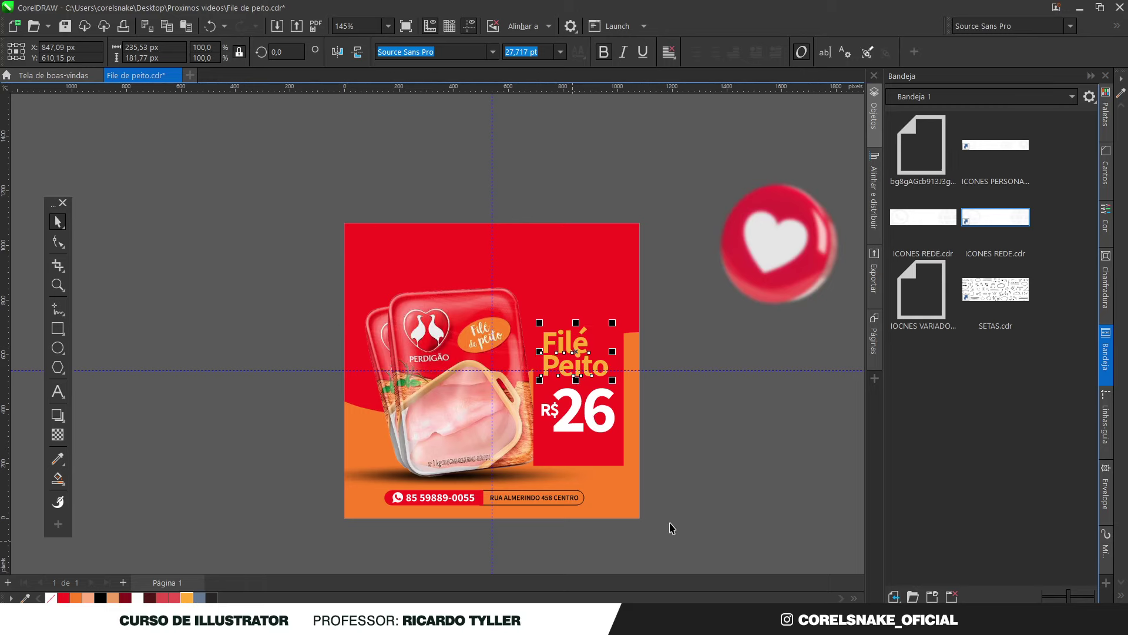
click(755, 497)
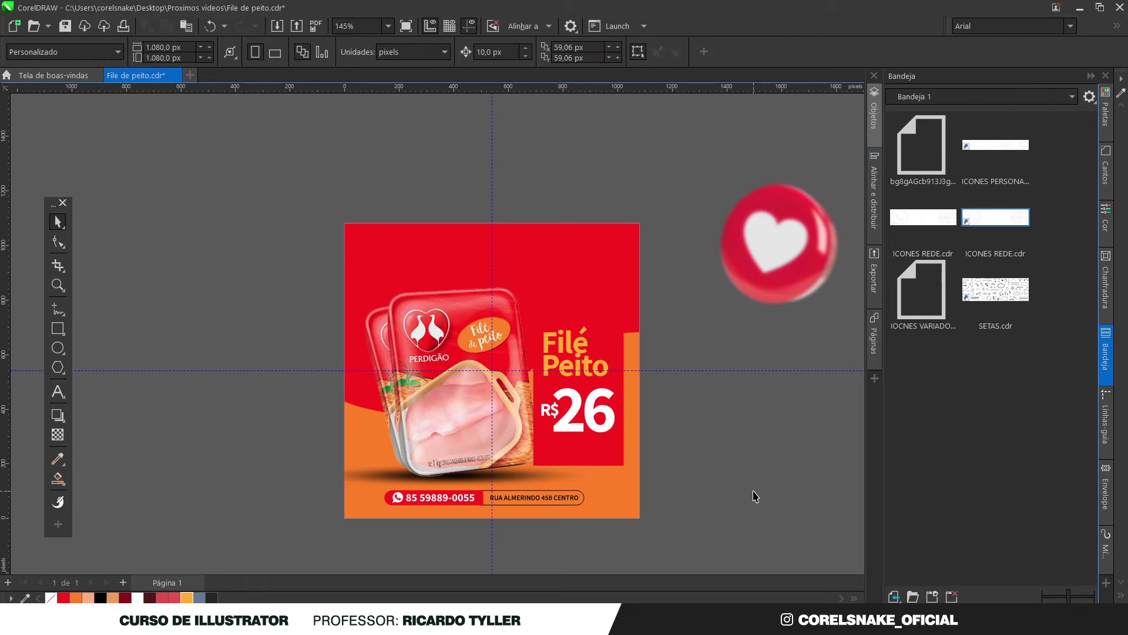
Move the heading and R$26 price slightly lower on the red block
click(576, 458)
scroll(632, 456, up, 2)
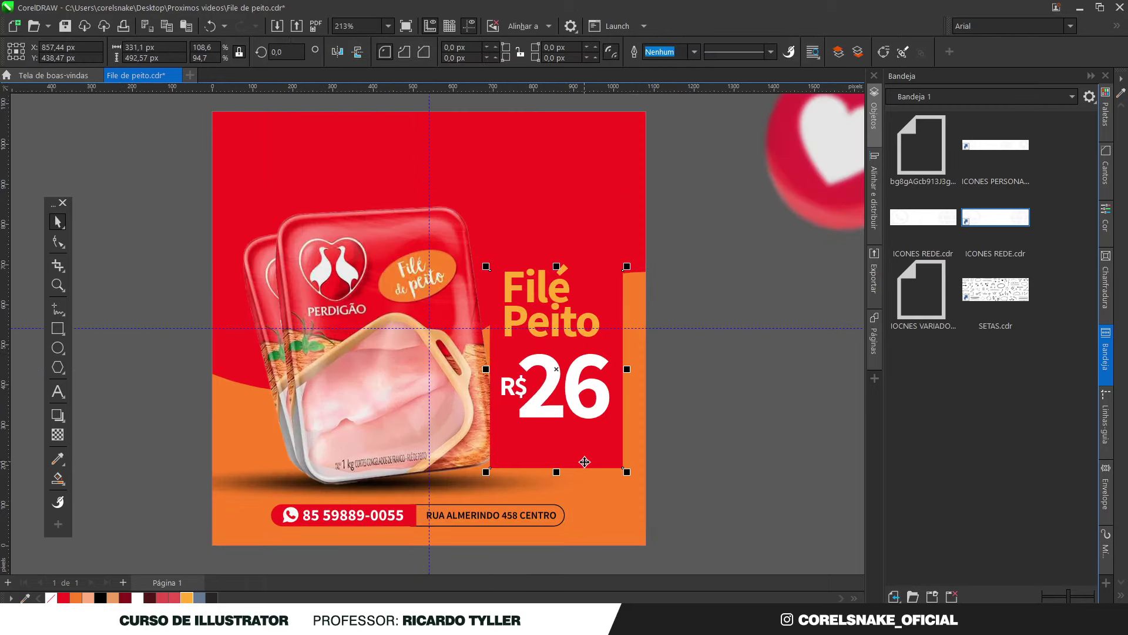
scroll(585, 462, down, 2)
scroll(579, 454, up, 2)
click(613, 283)
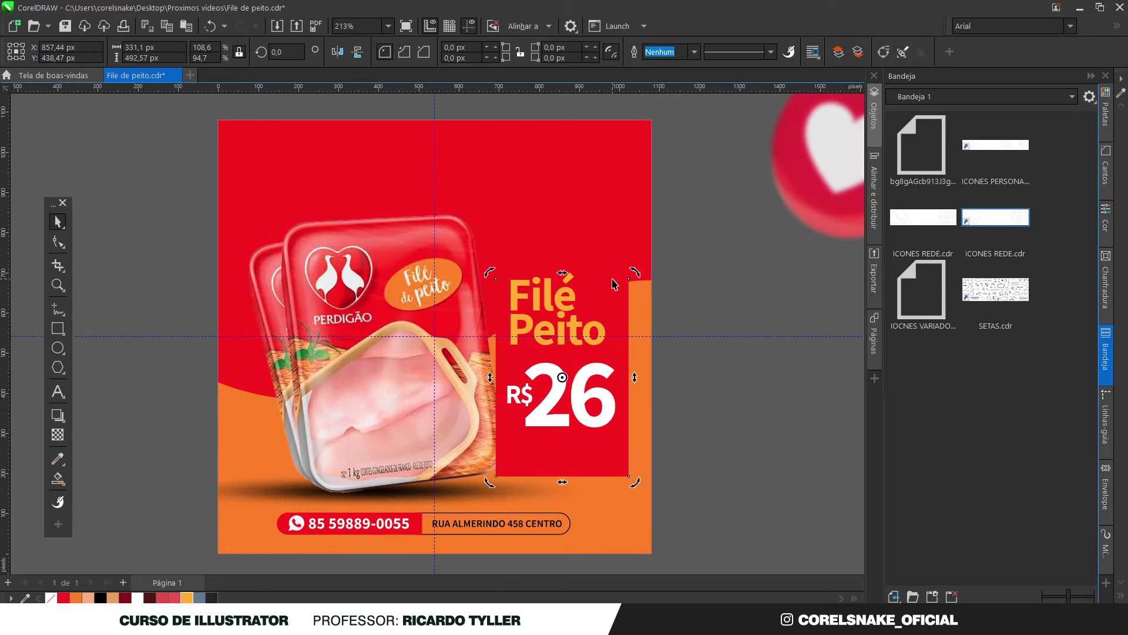
drag(712, 237, 611, 317)
click(613, 291)
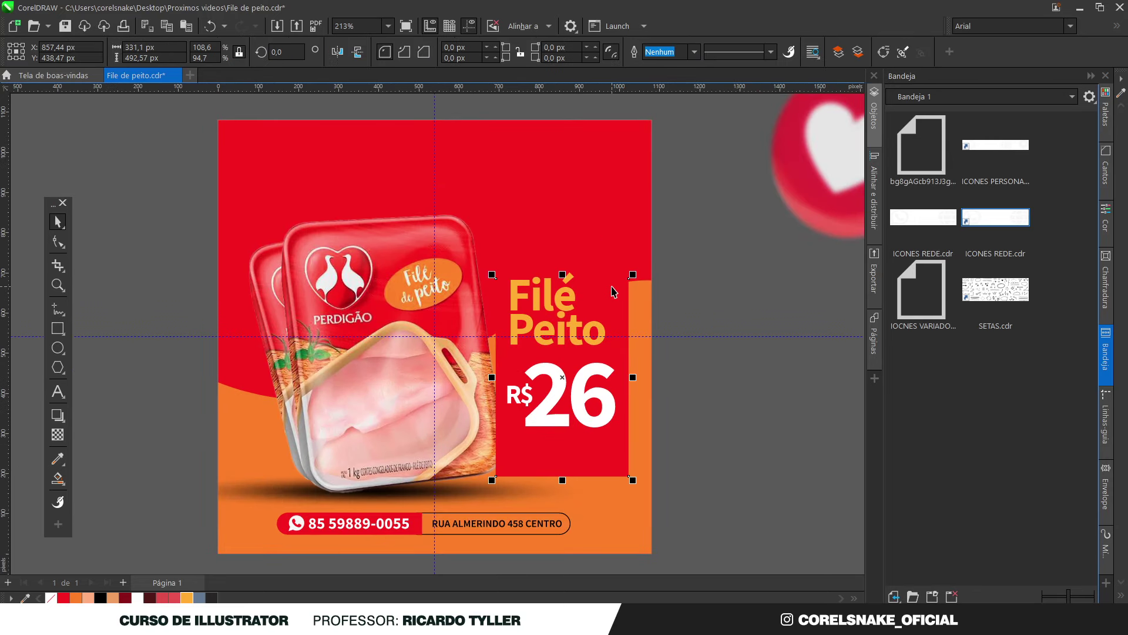
drag(722, 249, 494, 438)
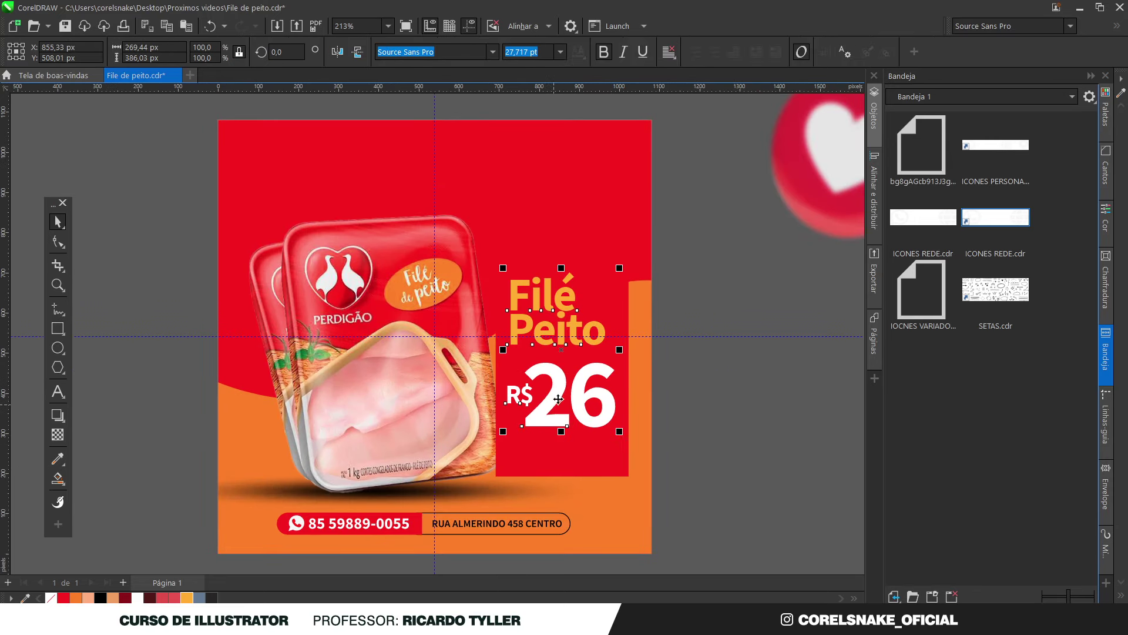
drag(556, 390, 556, 393)
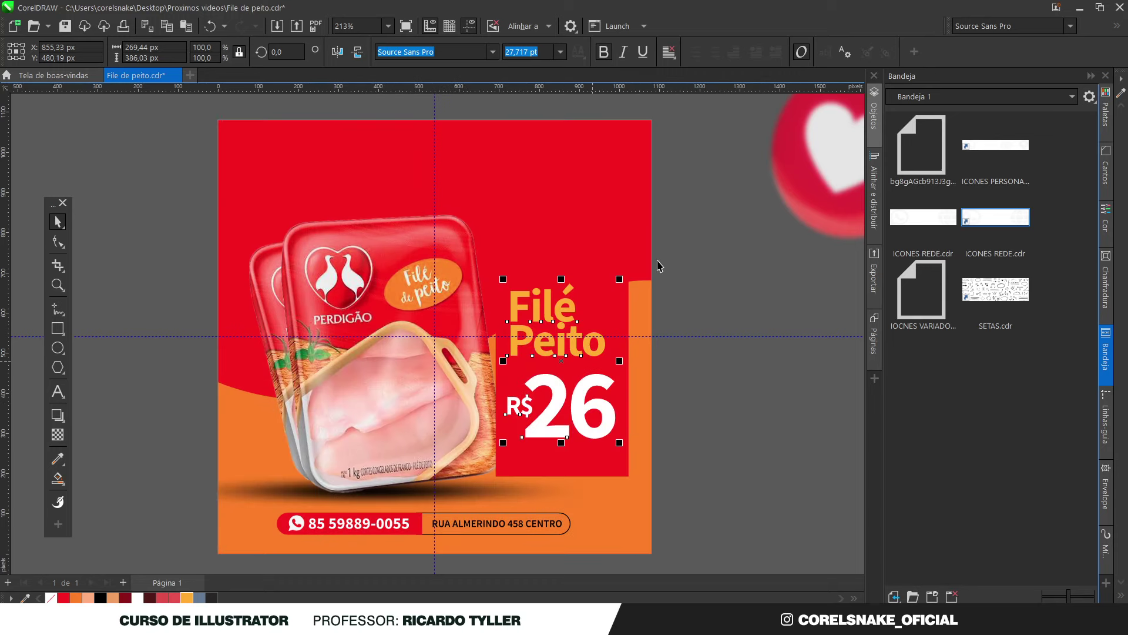
click(682, 233)
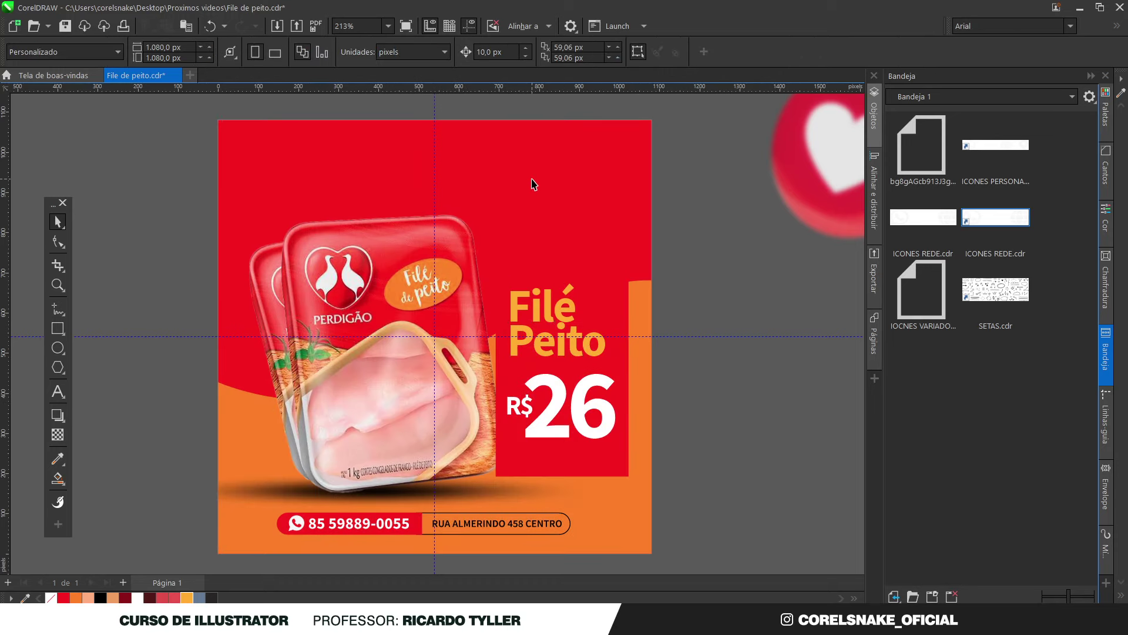
scroll(480, 282, down, 1)
Duplicate the whole ad artwork and place the copy beside the original
scroll(476, 243, up, 1)
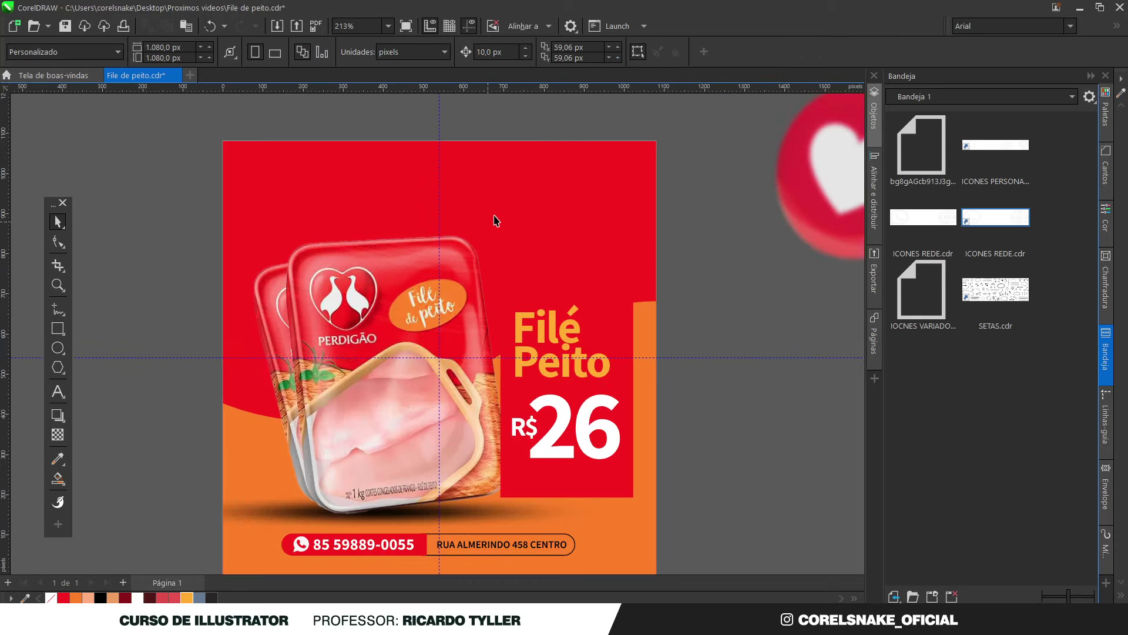
click(518, 179)
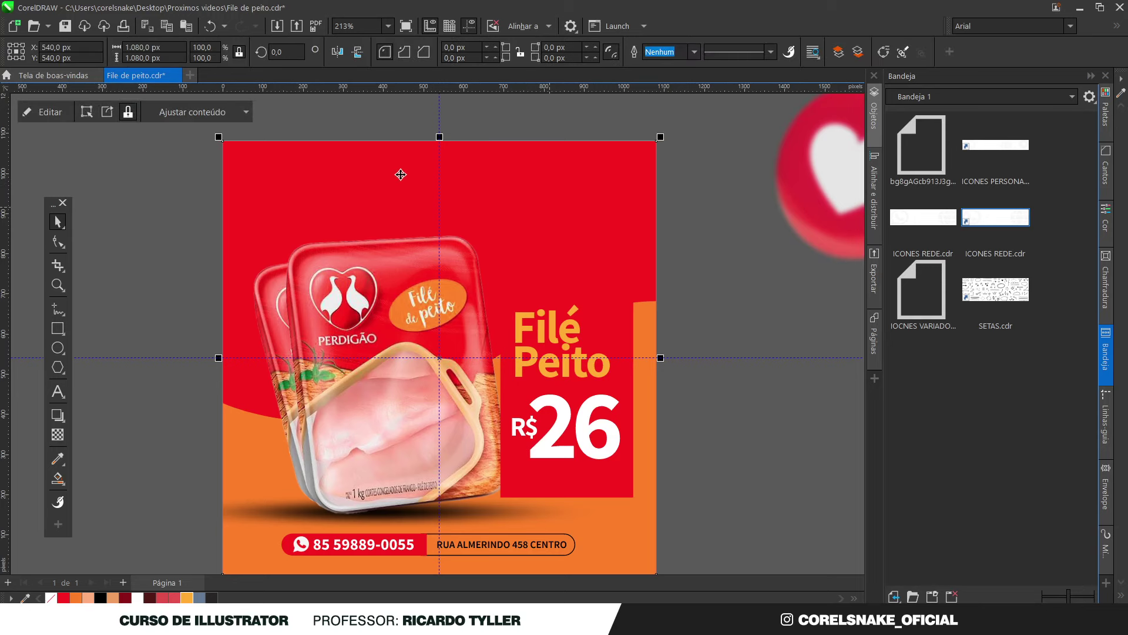
scroll(404, 175, down, 2)
mouse_move(277, 151)
mouse_down()
mouse_move(397, 225)
mouse_move(571, 440)
mouse_up()
drag(483, 228, 274, 229)
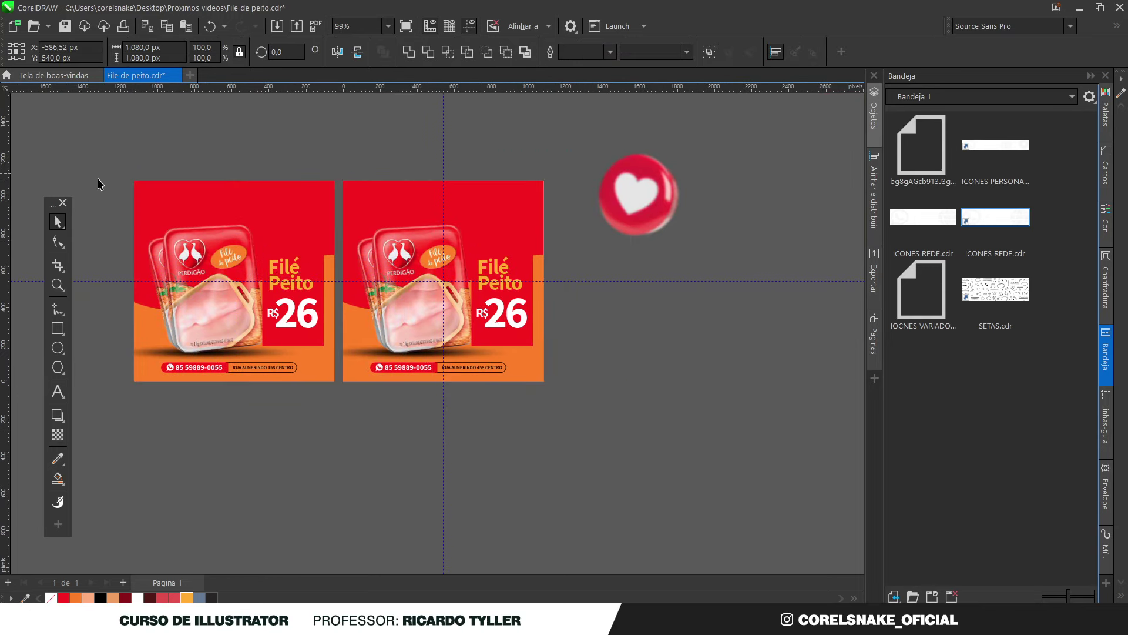
click(97, 184)
scroll(194, 203, up, 2)
scroll(623, 357, down, 1)
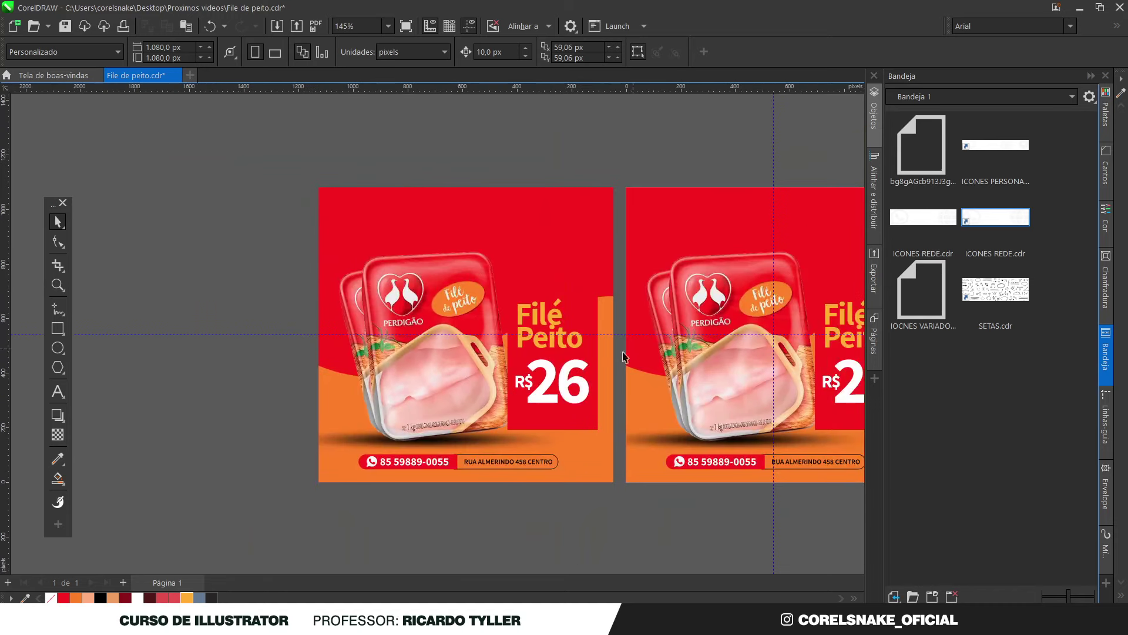
Give the left copy's background a uniform deeper red fill, #BA170F
click(368, 221)
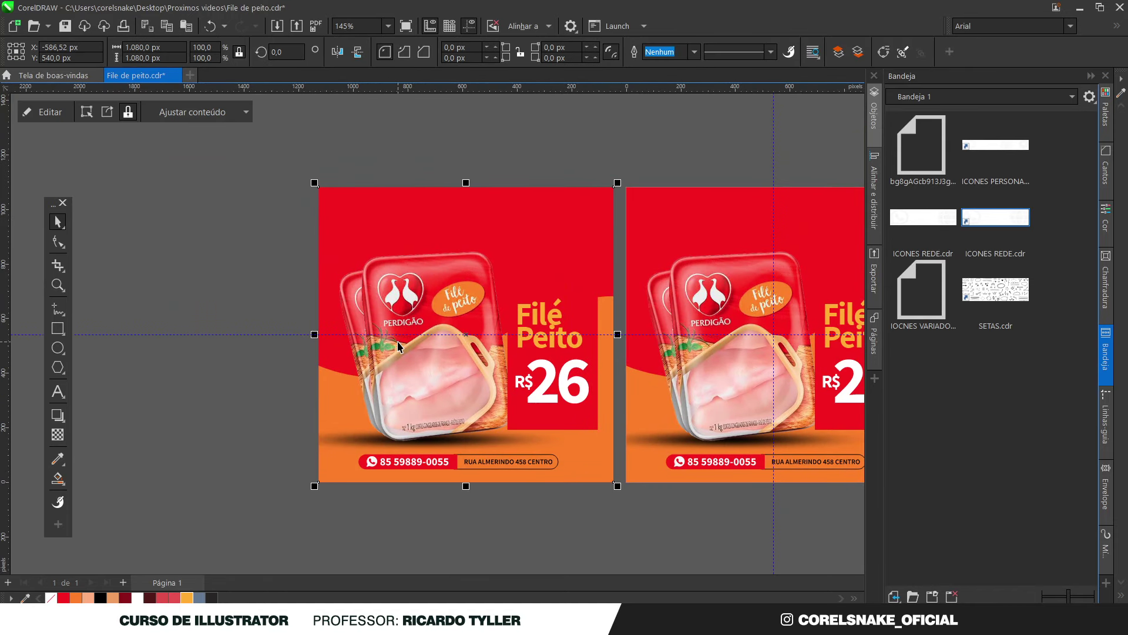
key(F11)
drag(483, 101, 769, 119)
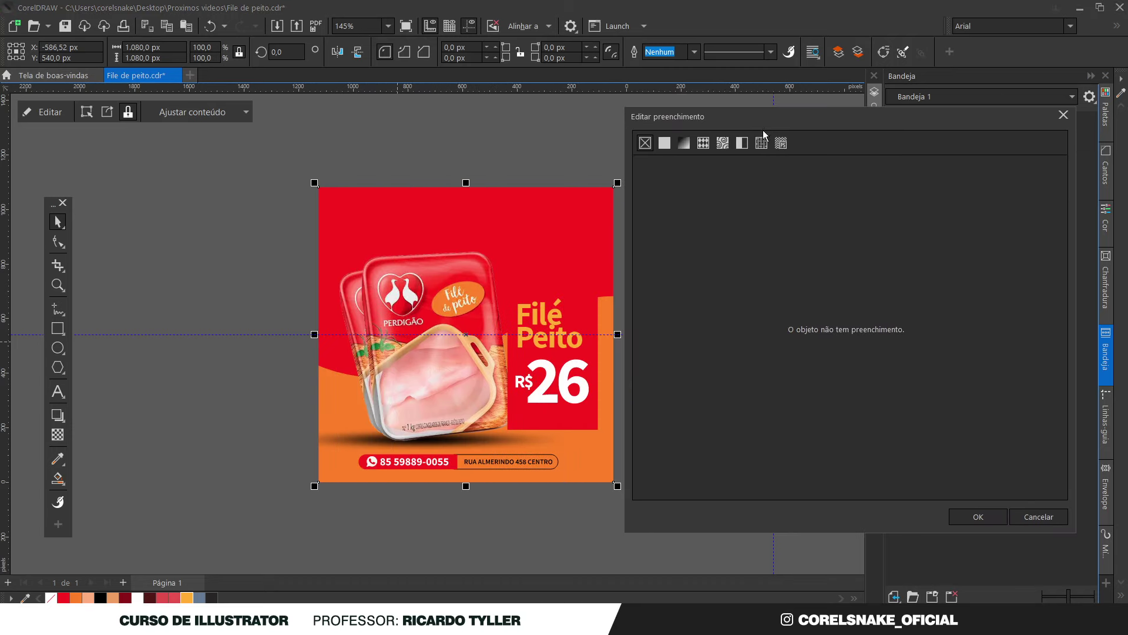
click(664, 143)
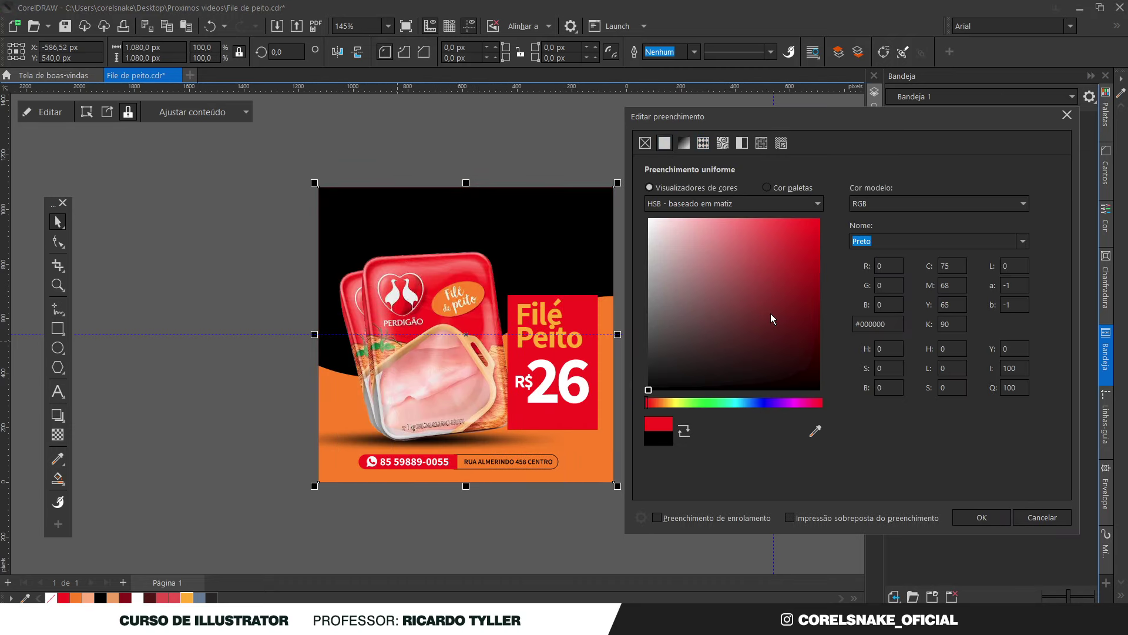
click(788, 314)
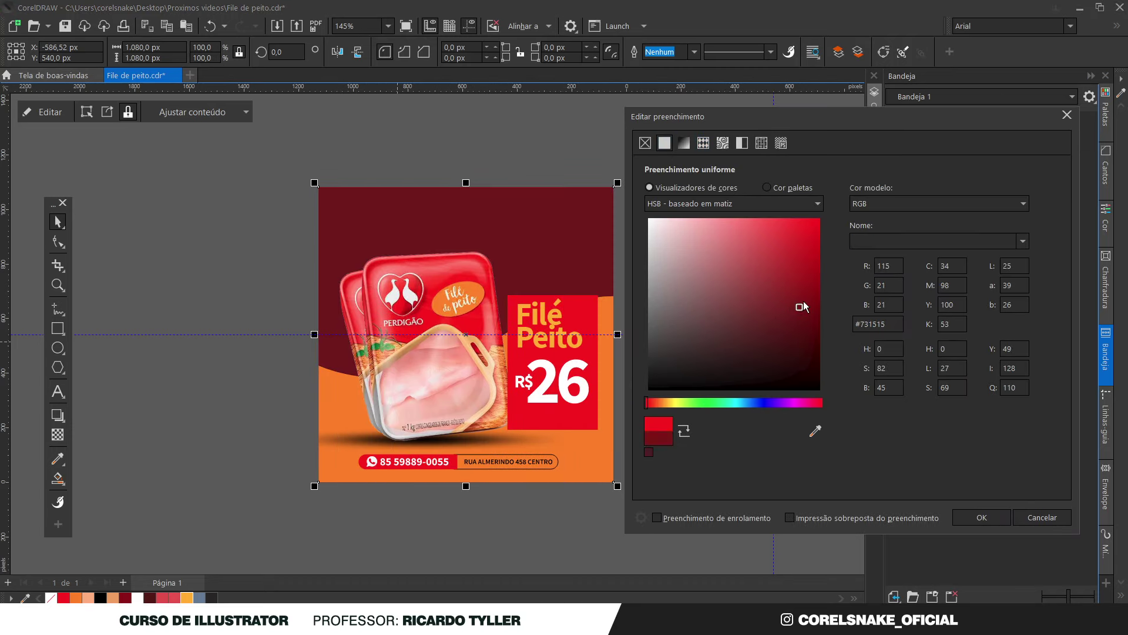
click(815, 431)
click(584, 304)
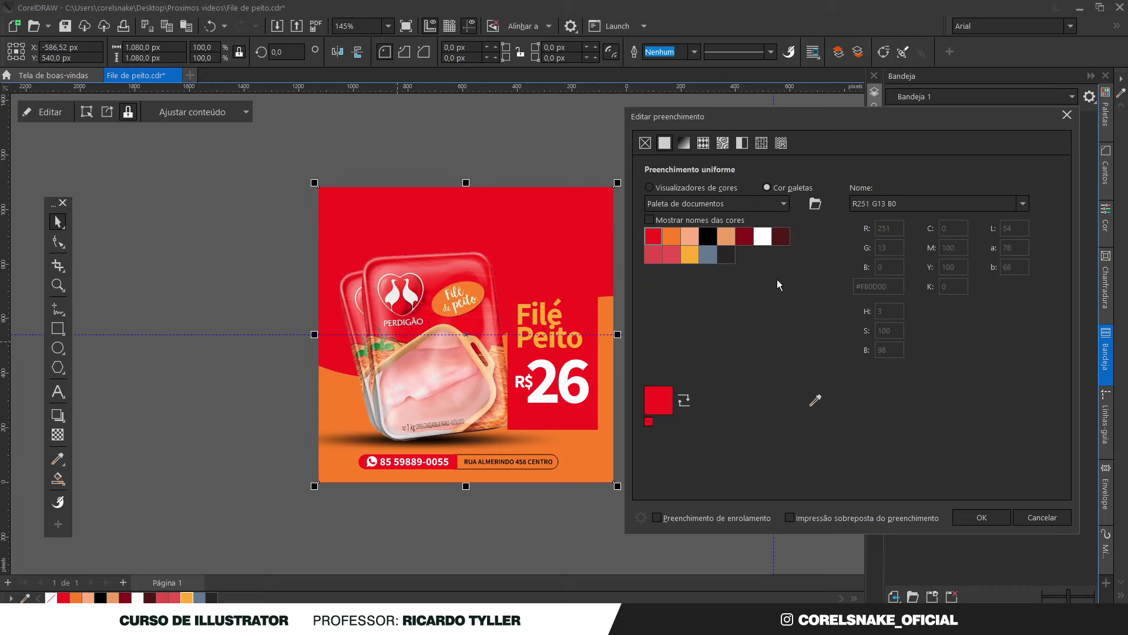
click(667, 189)
mouse_move(798, 255)
mouse_down()
mouse_move(811, 244)
mouse_move(806, 264)
mouse_up()
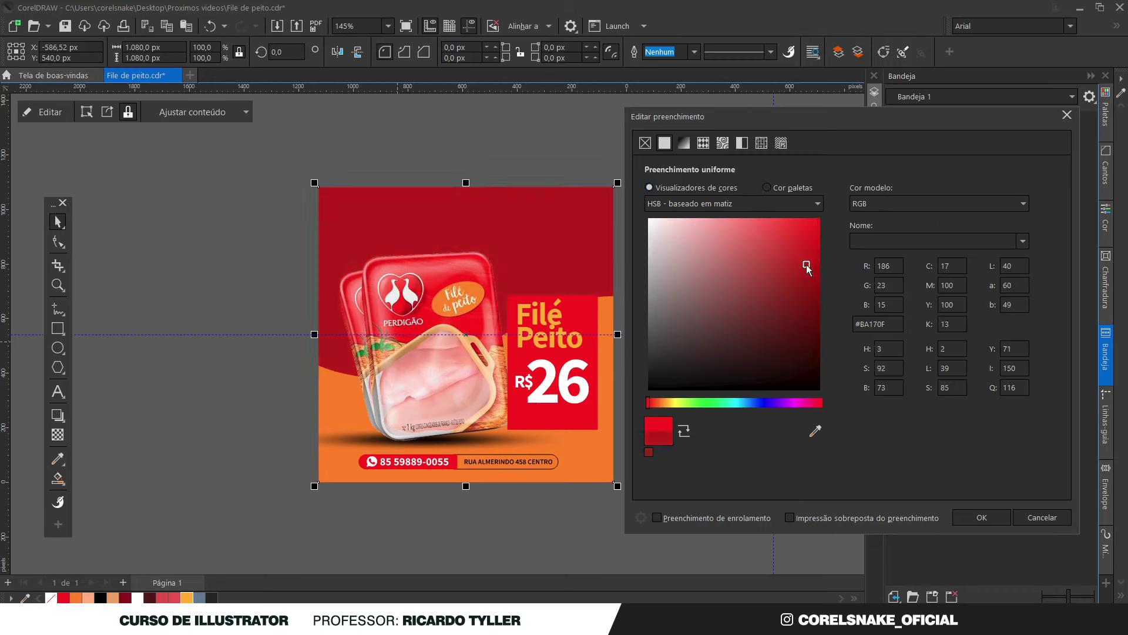
Apply the #BA170F fill, then make the background an enlarged elliptical gradient with a red centre
click(981, 517)
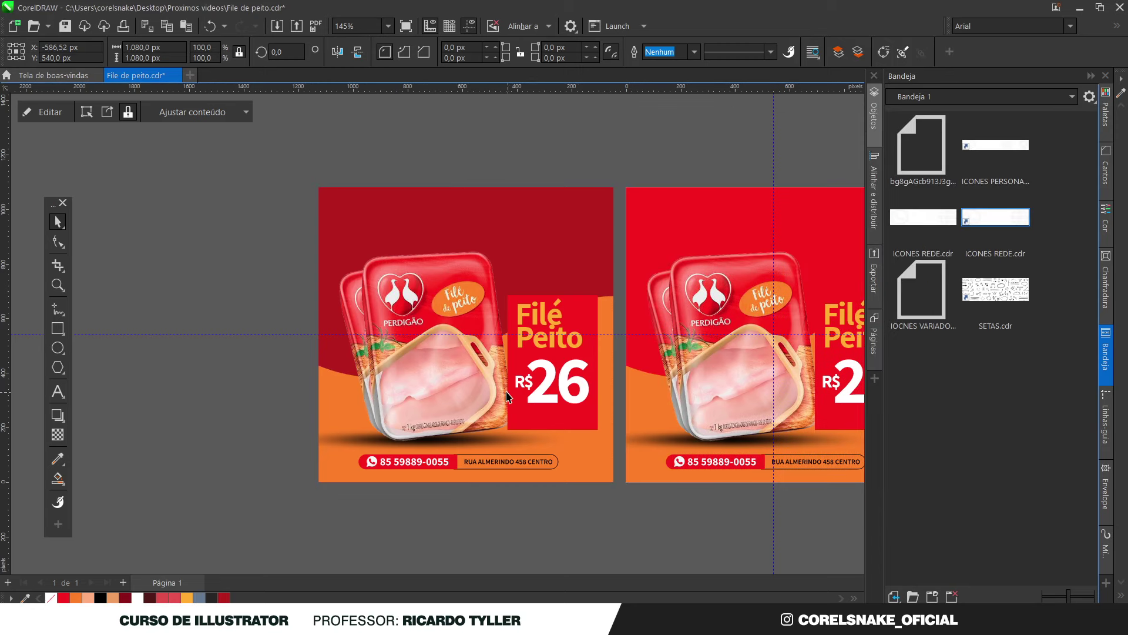
key(g)
click(54, 51)
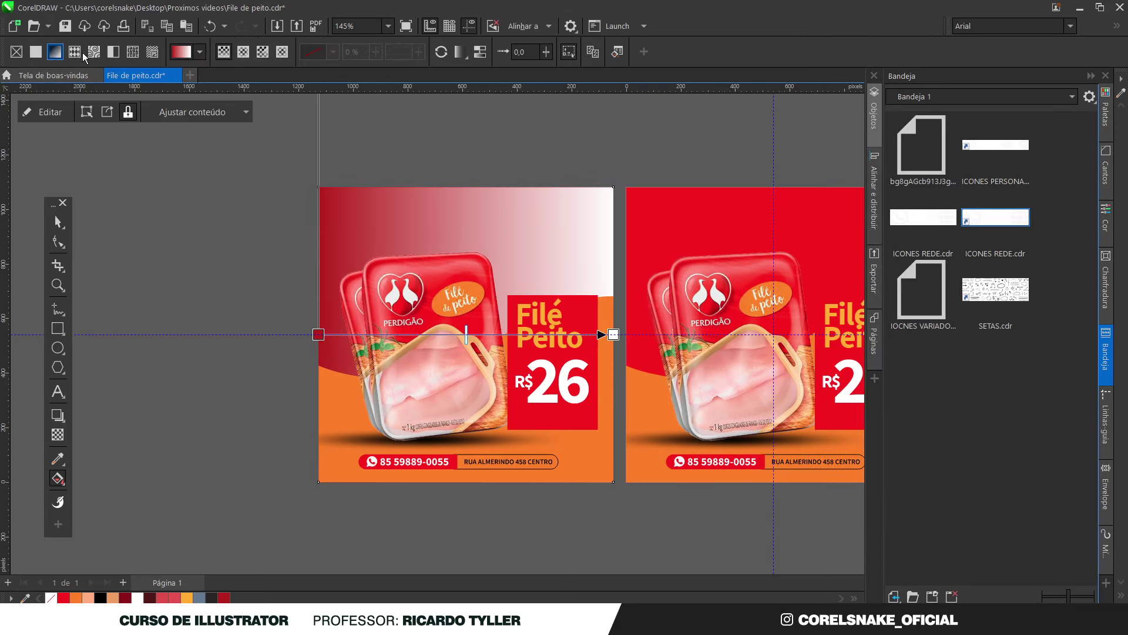
click(243, 52)
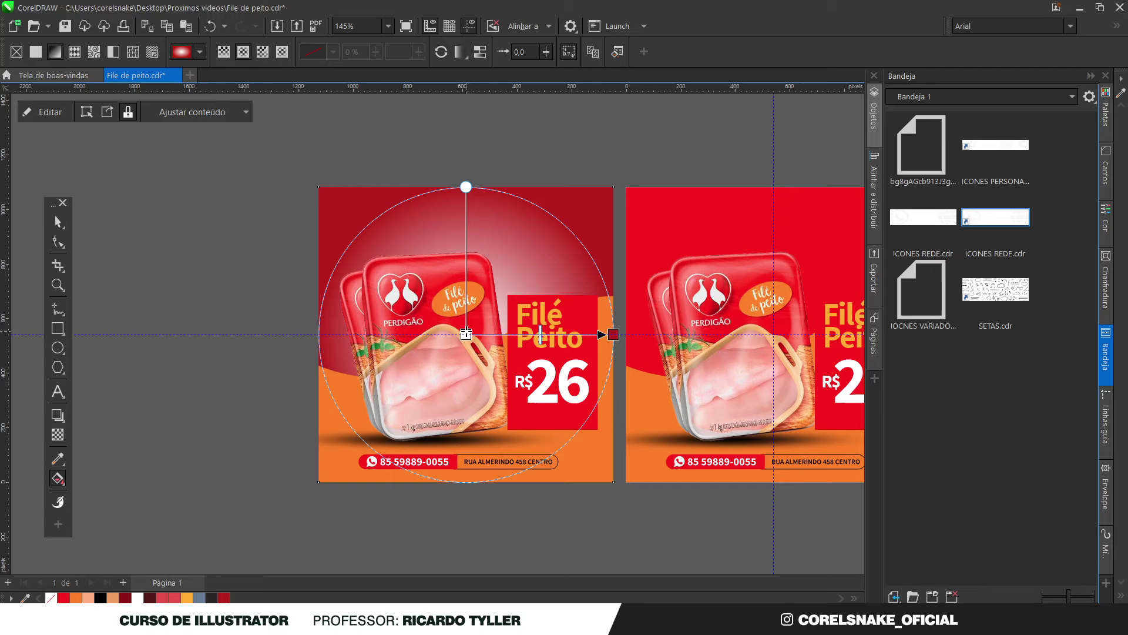
click(63, 597)
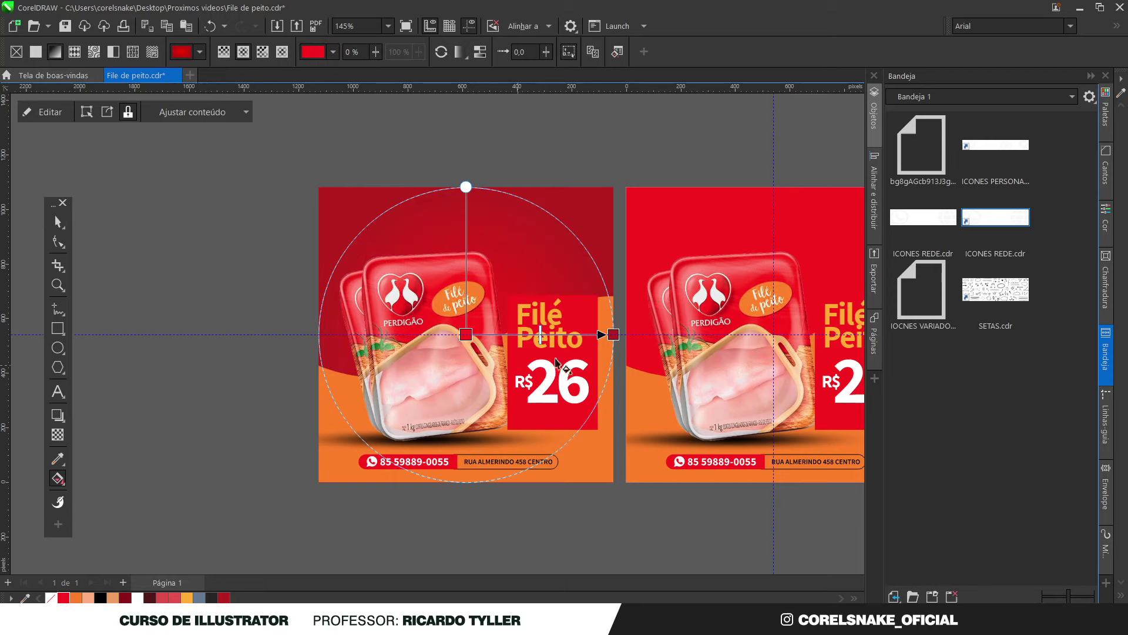
drag(613, 335, 656, 334)
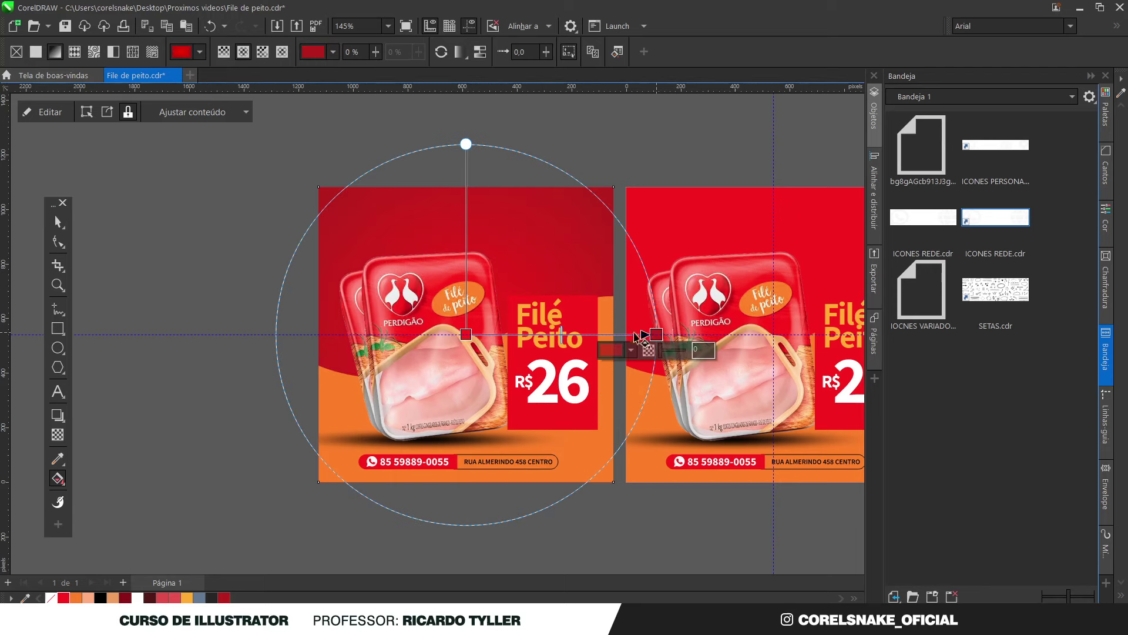
click(58, 222)
click(96, 245)
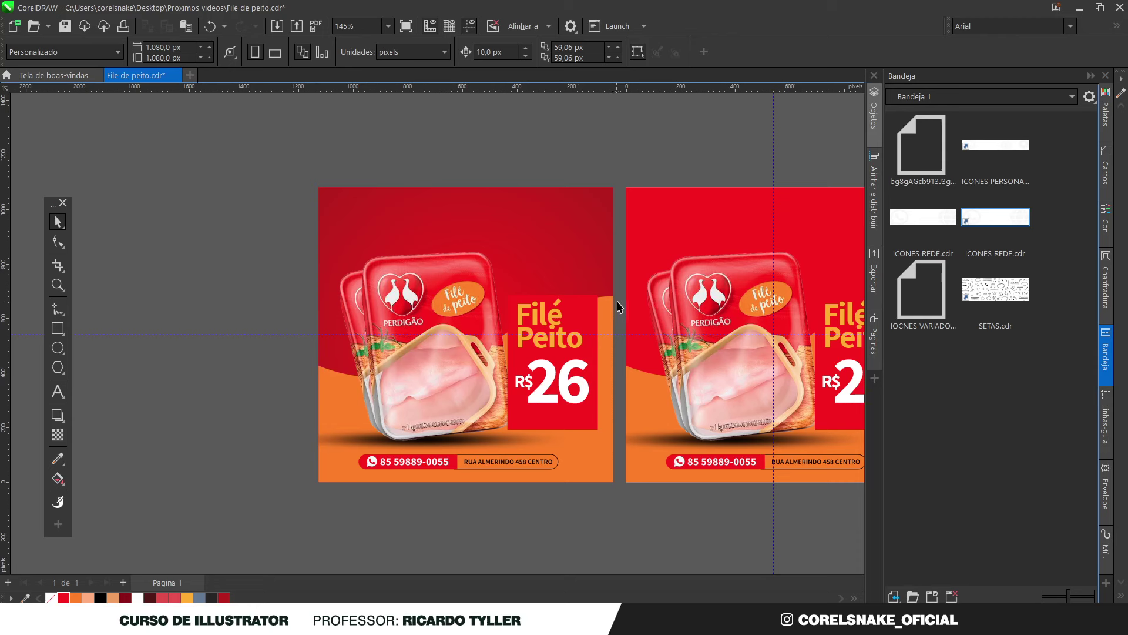
scroll(587, 311, down, 3)
scroll(529, 322, up, 3)
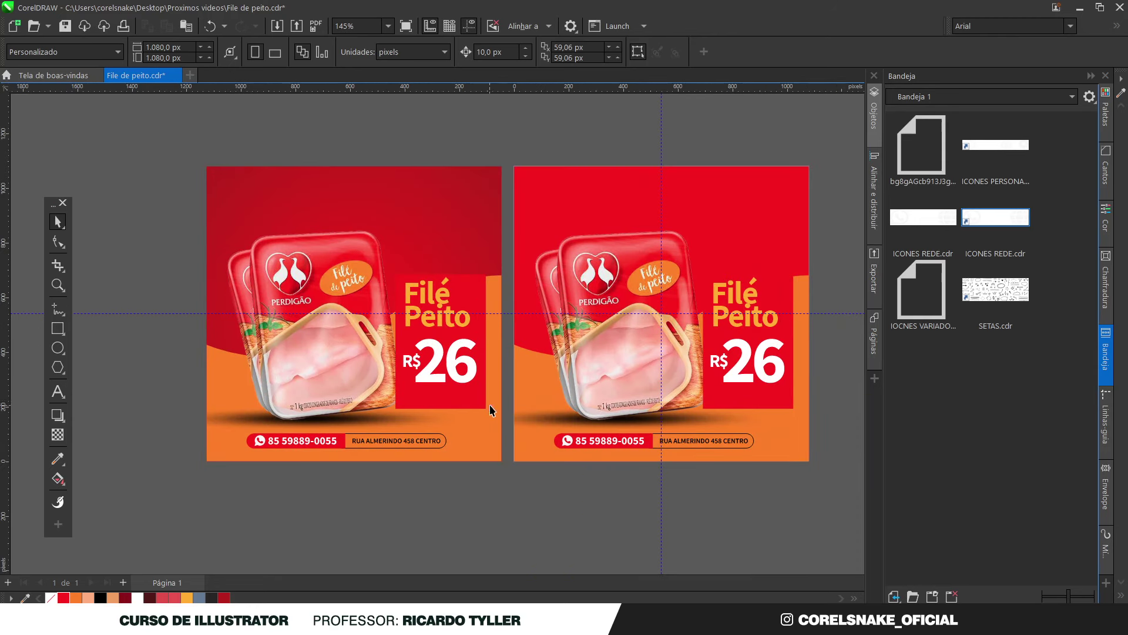
Copy the R$ text below the 26 price, shrink it and type 'bandeija'
click(473, 288)
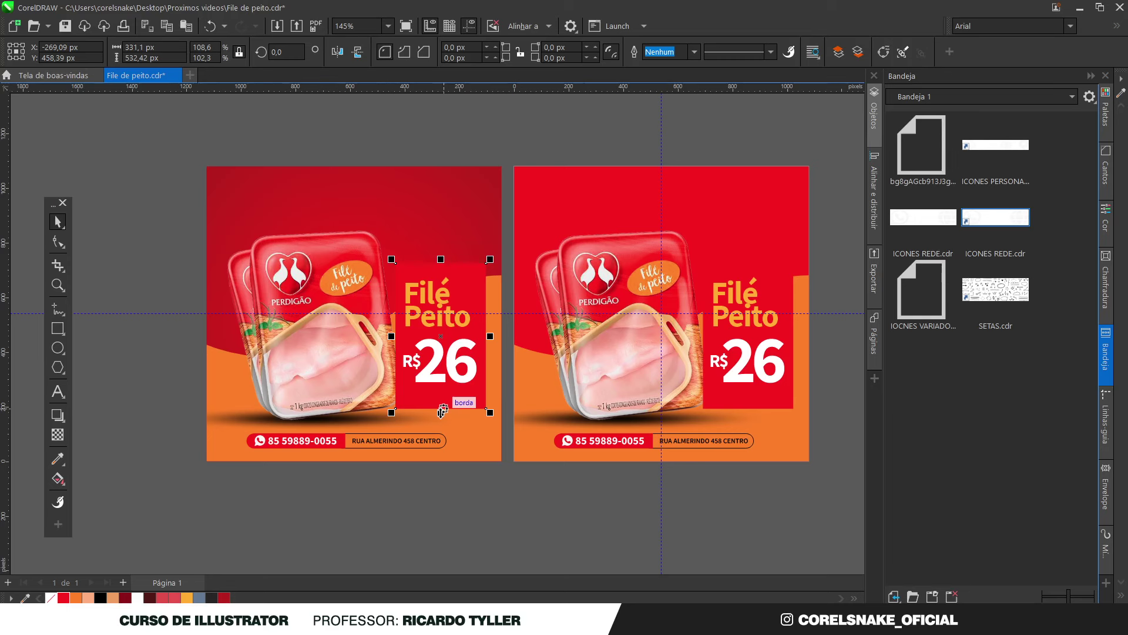
click(465, 515)
scroll(438, 382, up, 2)
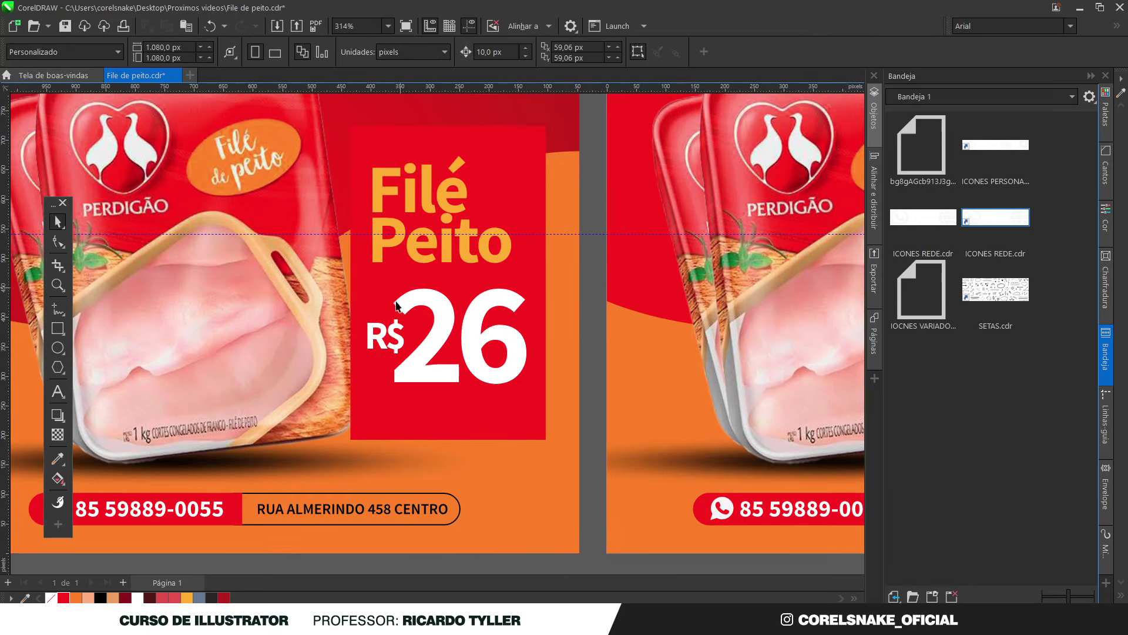
click(386, 333)
drag(388, 333, 437, 408)
double_click(430, 402)
text(bandeija 1k)
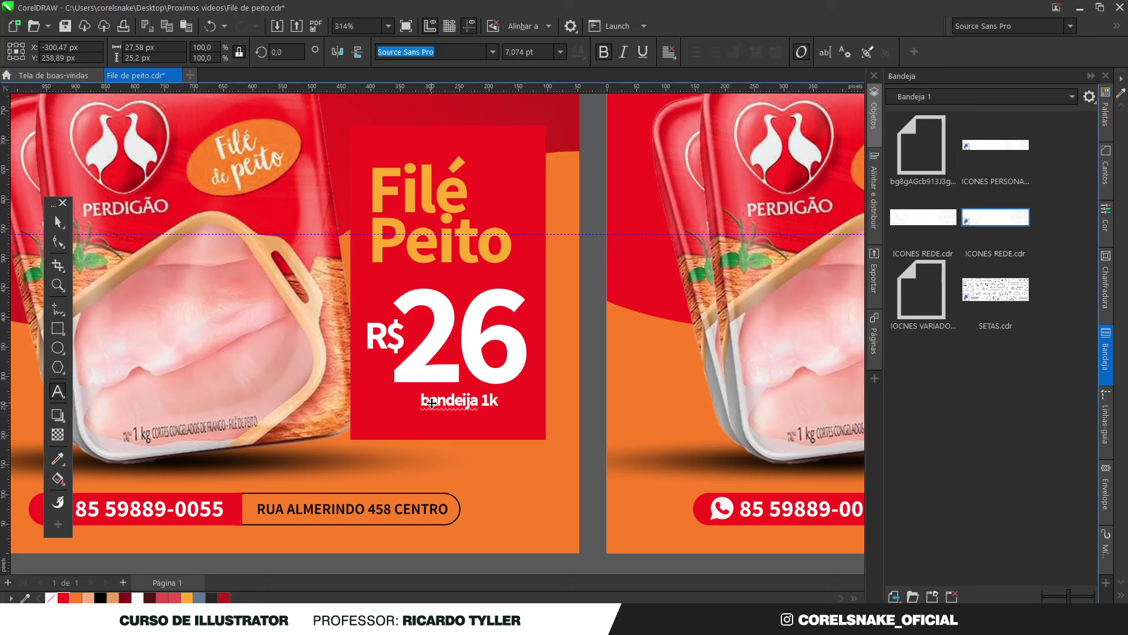
key(Escape)
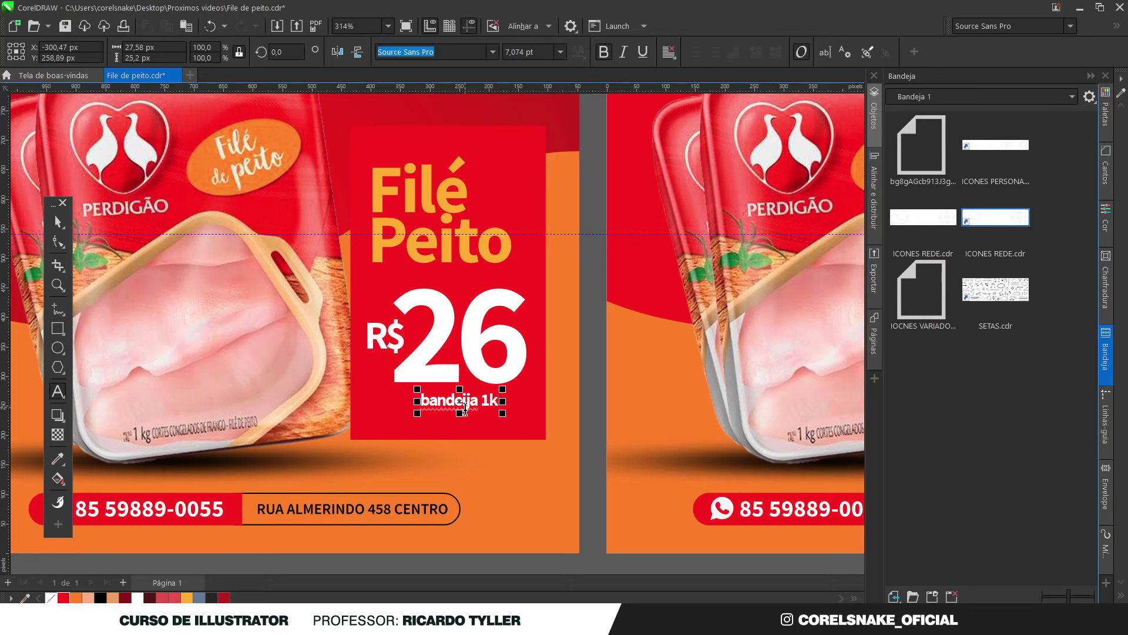
Correct the caption's spelling so it reads 'bandeja 1kg'
scroll(465, 407, up, 1)
scroll(462, 404, down, 1)
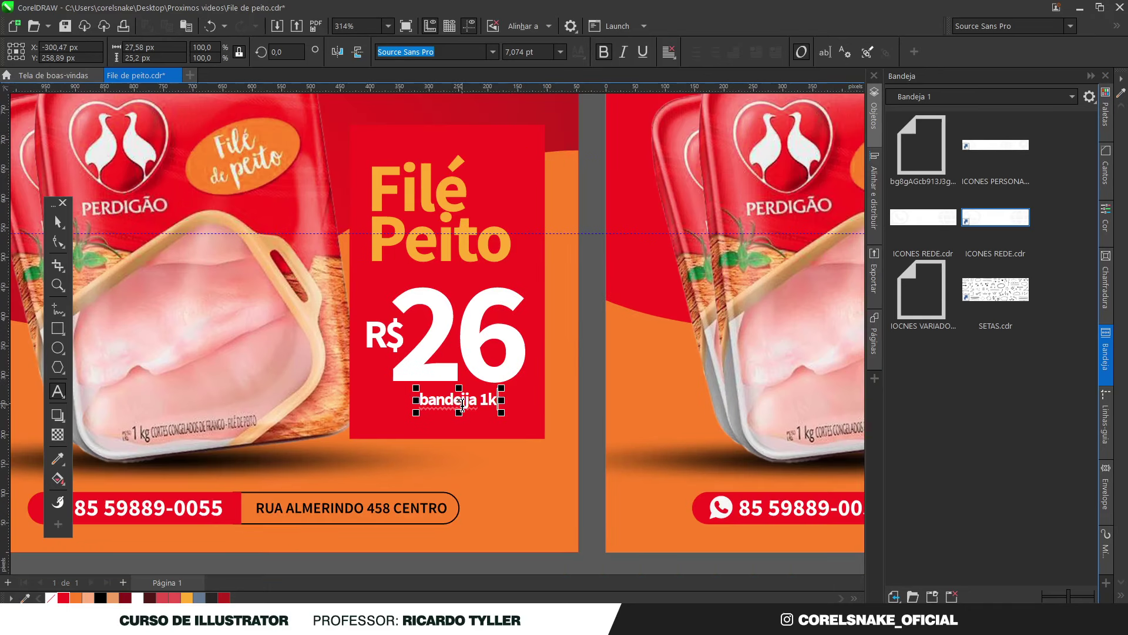
drag(477, 401, 396, 400)
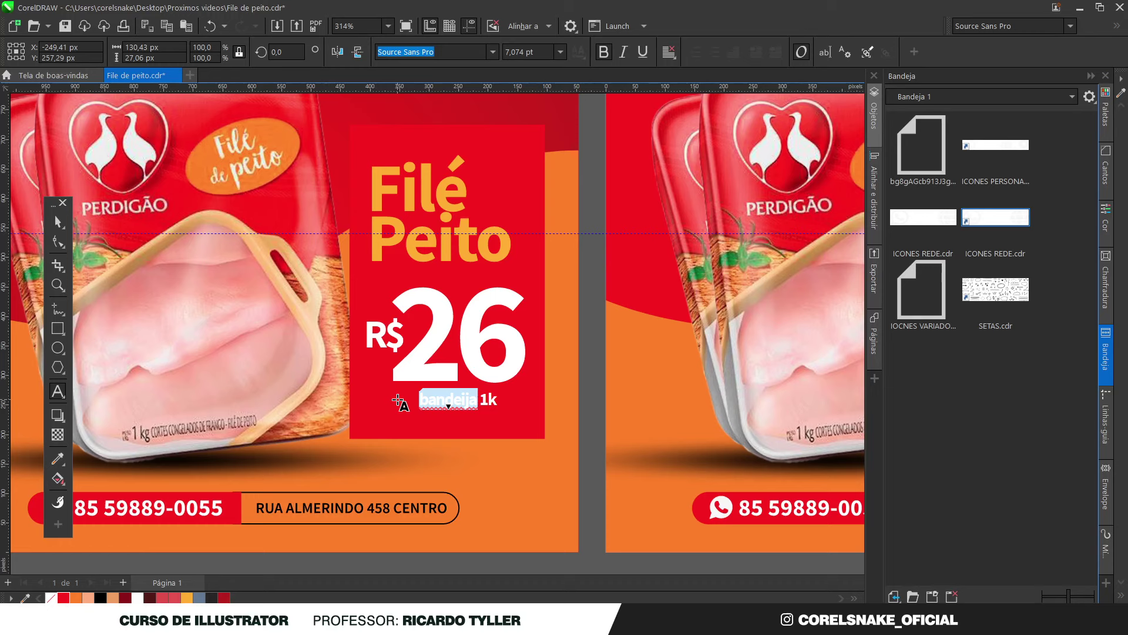
click(464, 401)
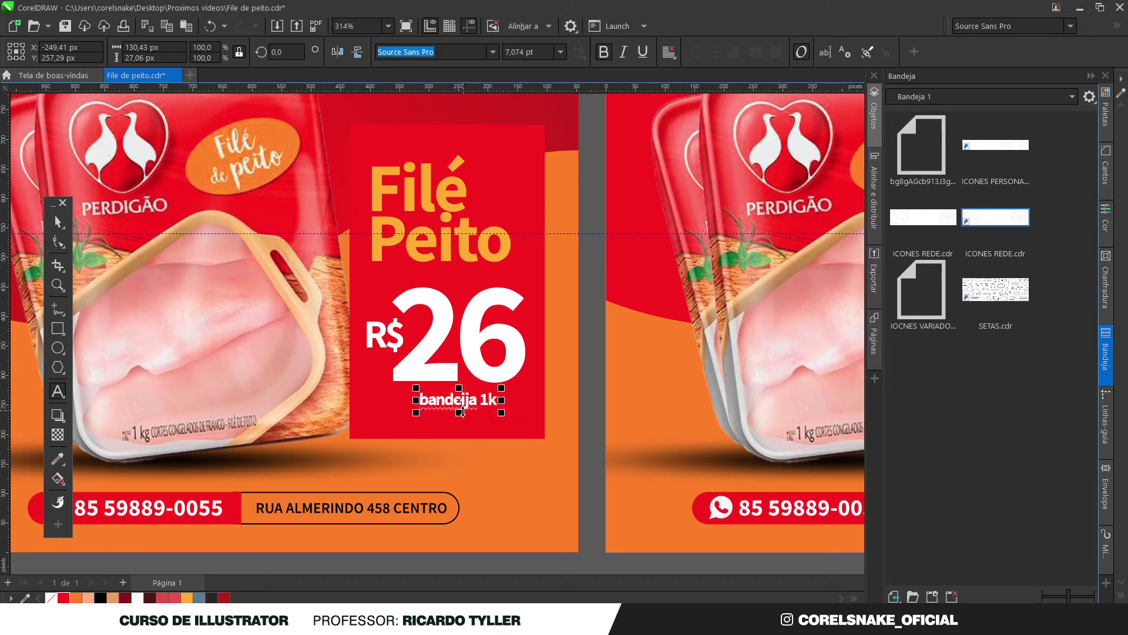
key(BackSpace)
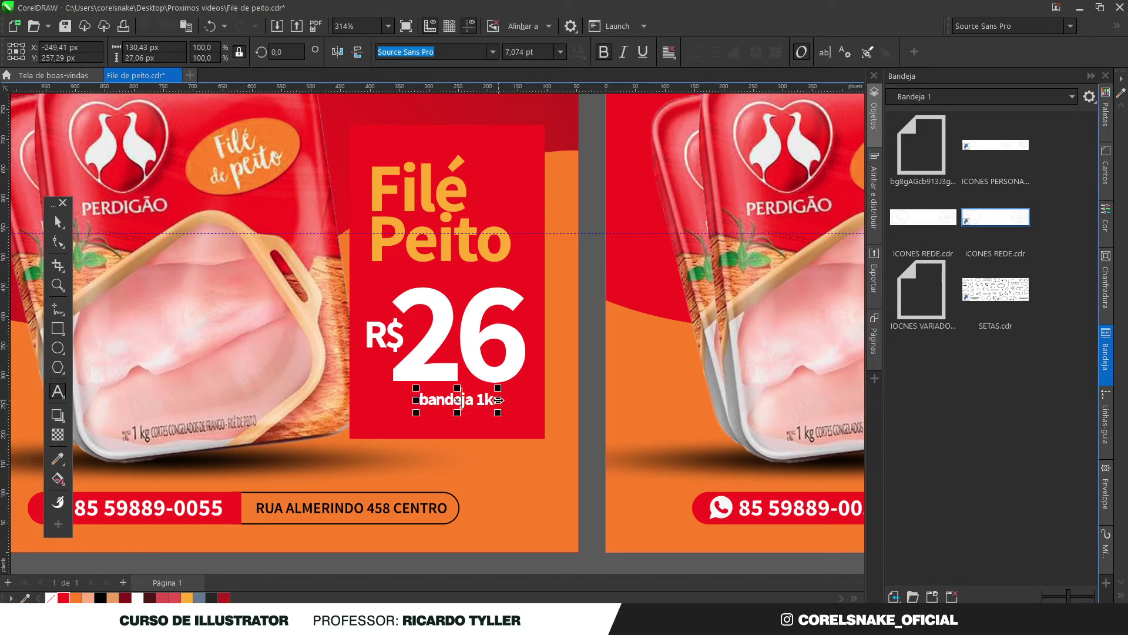
text(G)
key(BackSpace)
text(g)
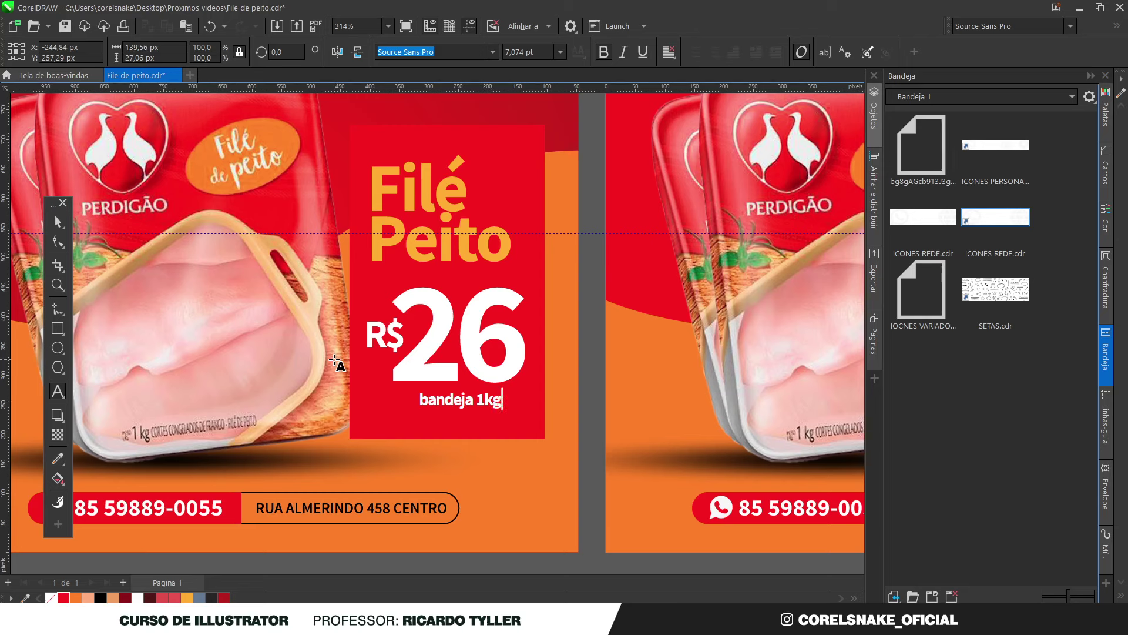
Centre the caption horizontally within the red price box
click(58, 222)
key(ctrl+space)
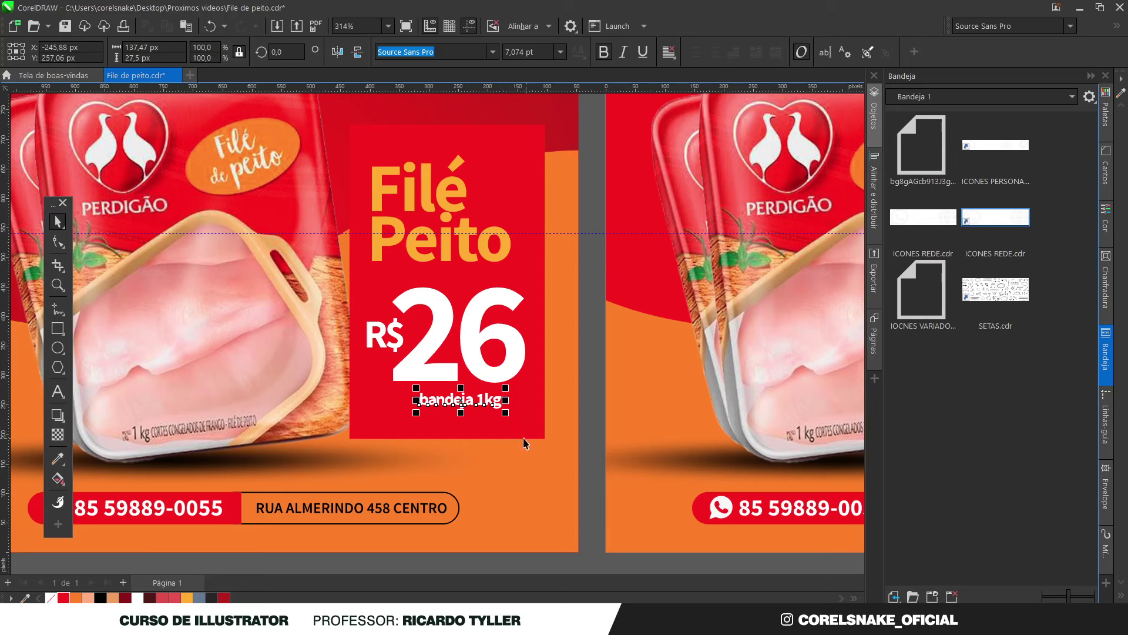
shift+click(479, 428)
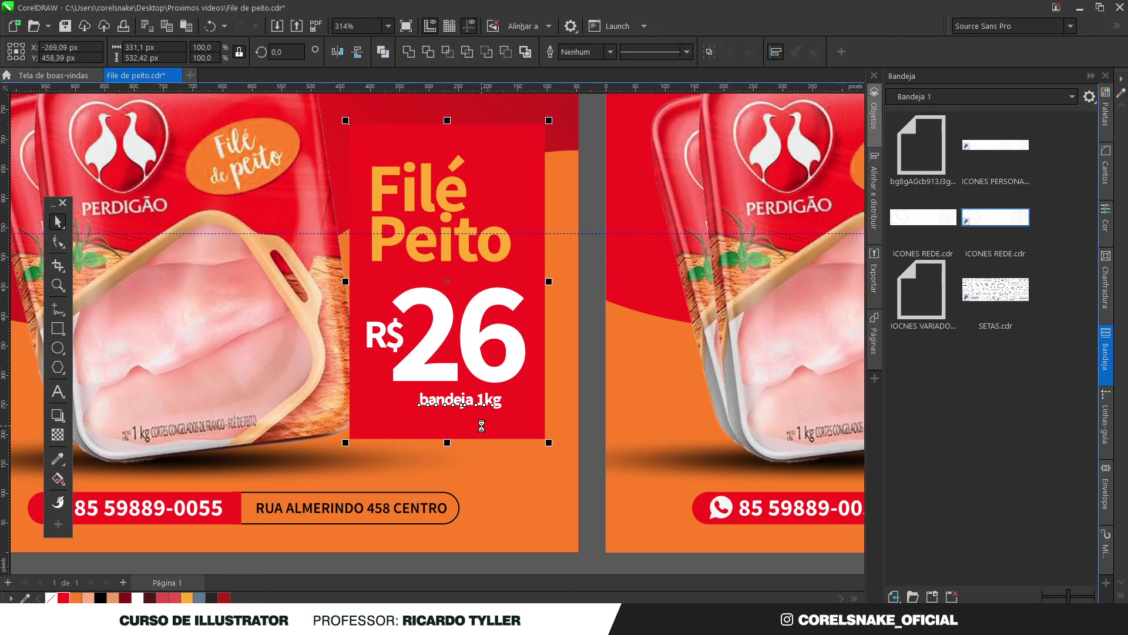
key(c)
scroll(583, 445, down, 2)
click(602, 517)
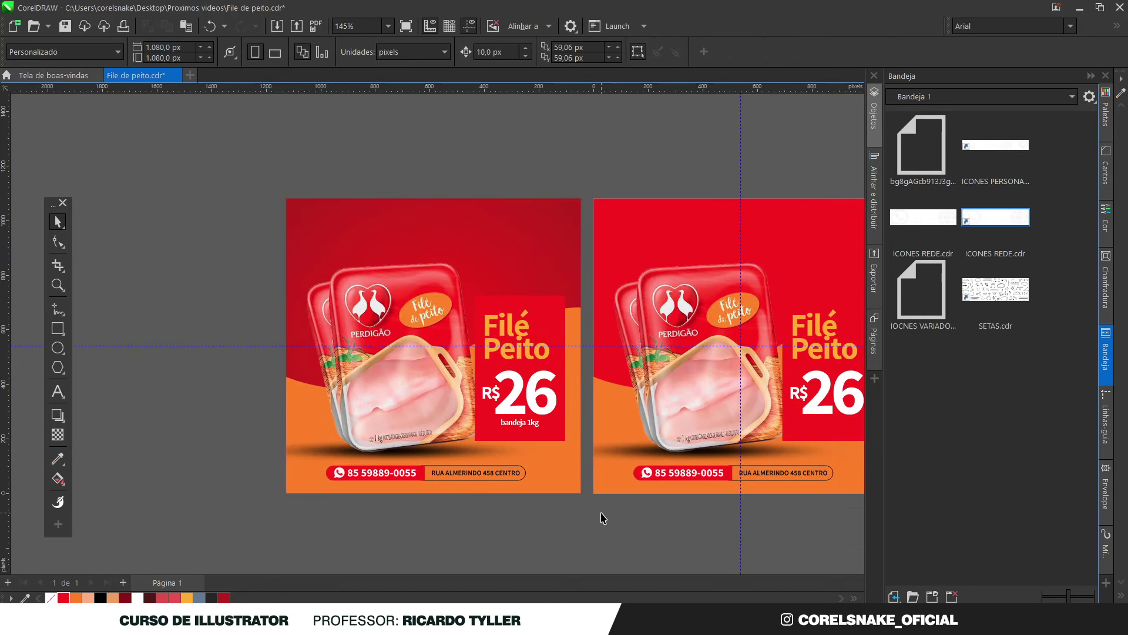
Draw an orange-yellow rectangle without outline around the 'bandeja 1kg' caption
scroll(514, 432, up, 3)
click(522, 402)
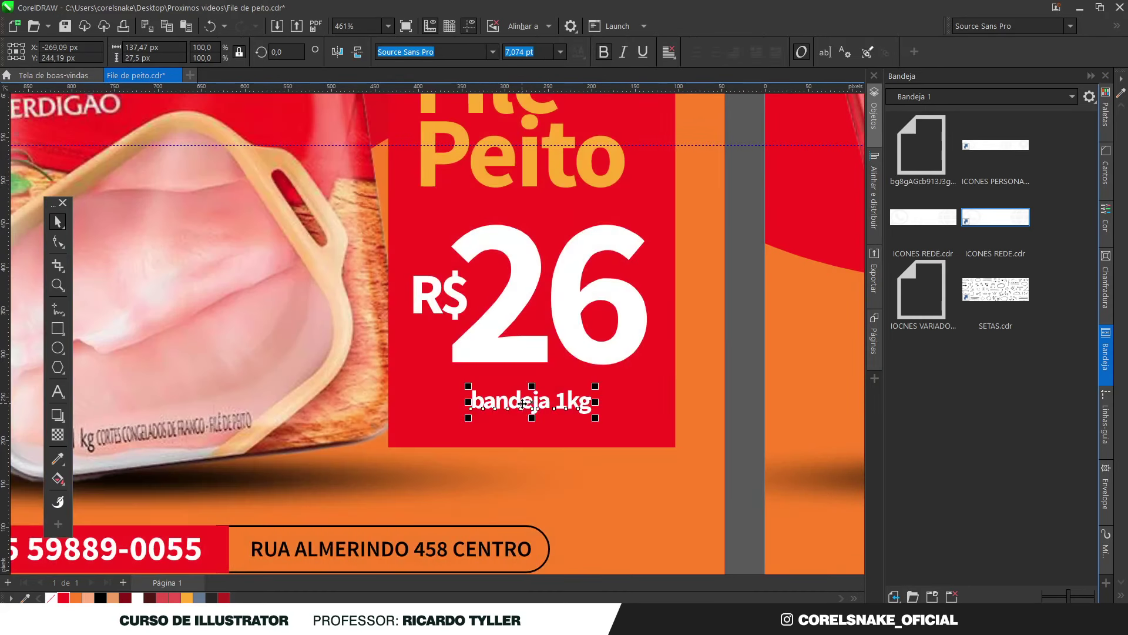
scroll(522, 403, down, 3)
click(118, 301)
click(54, 332)
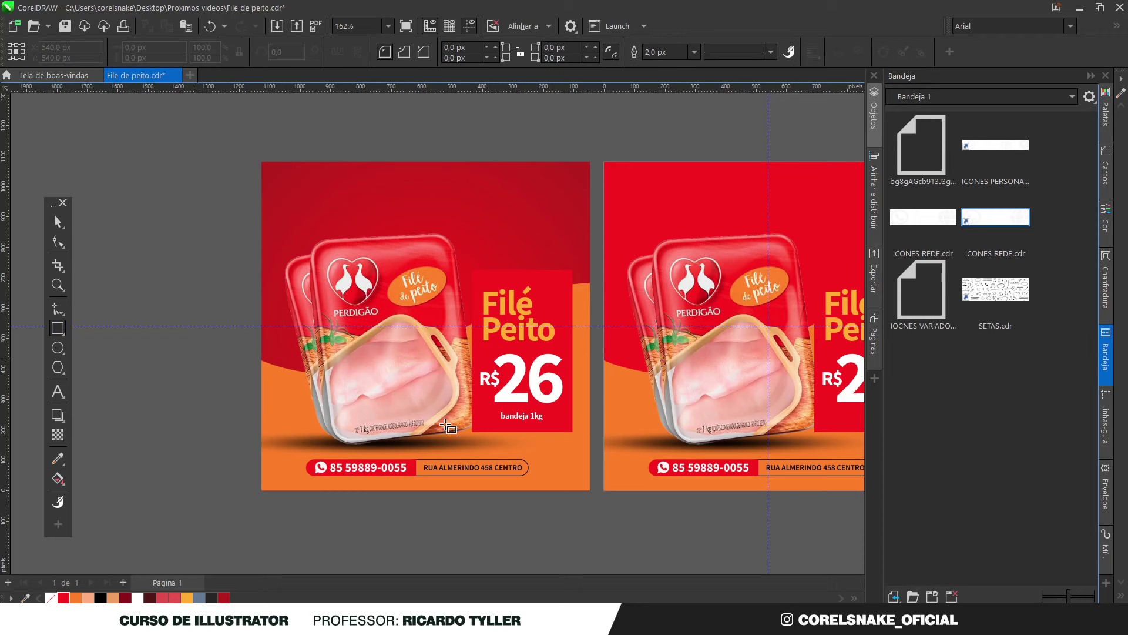
scroll(539, 434, up, 2)
drag(428, 383, 568, 410)
click(57, 222)
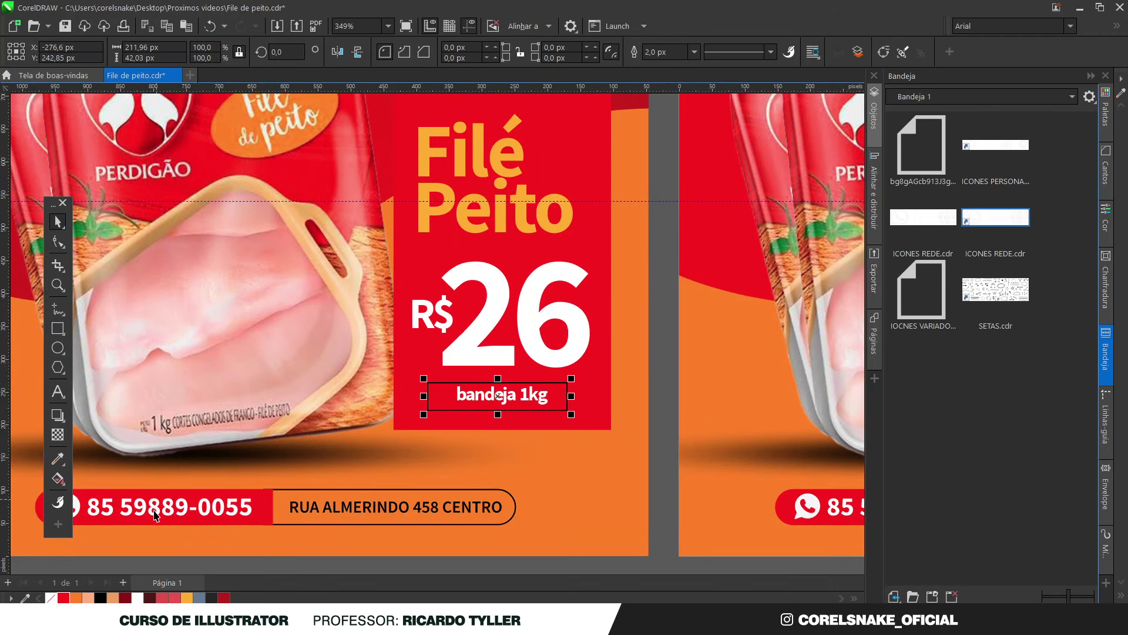
click(188, 598)
right_click(51, 598)
Bring the caption in front of the yellow rectangle and position it on the bar
alt+click(513, 395)
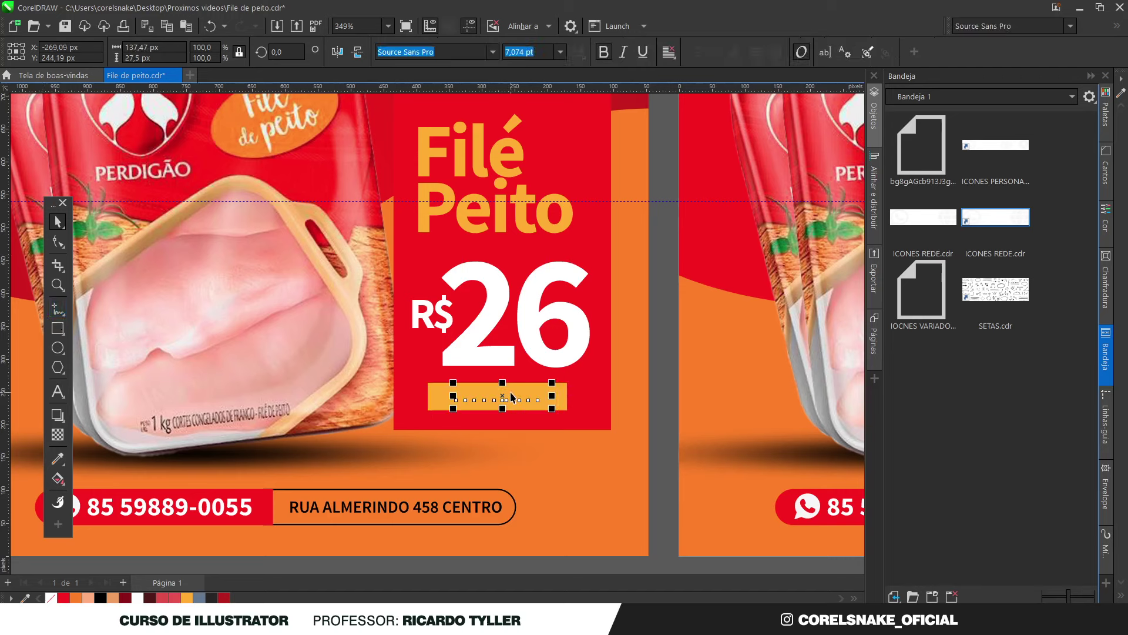
key(shift+Page_Up)
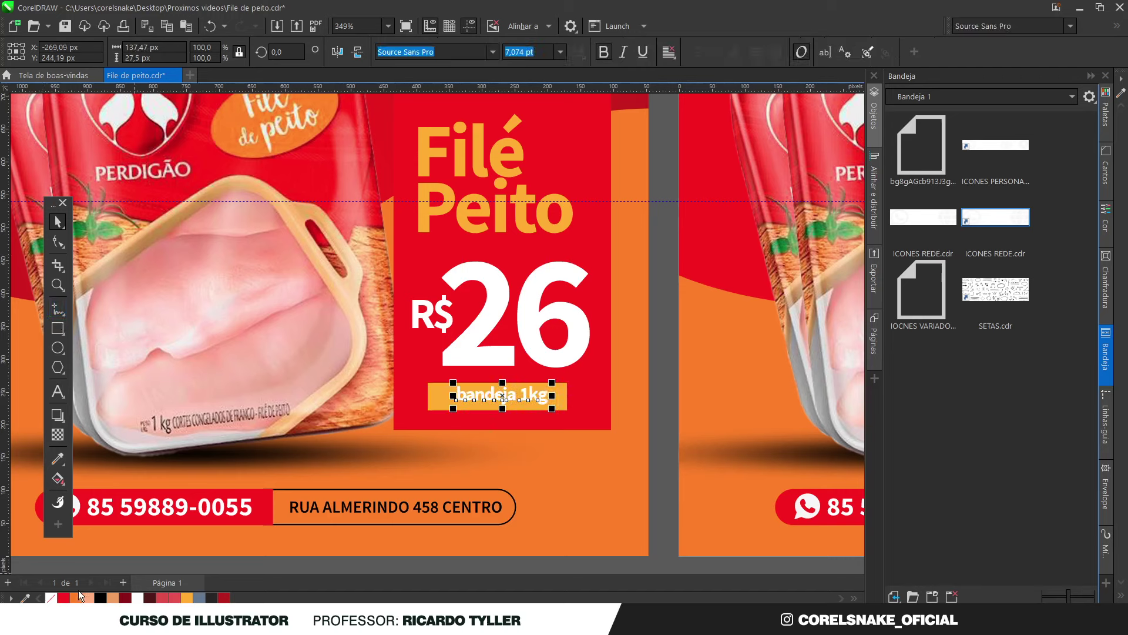
scroll(526, 426, up, 3)
drag(529, 376, 534, 381)
scroll(529, 382, down, 3)
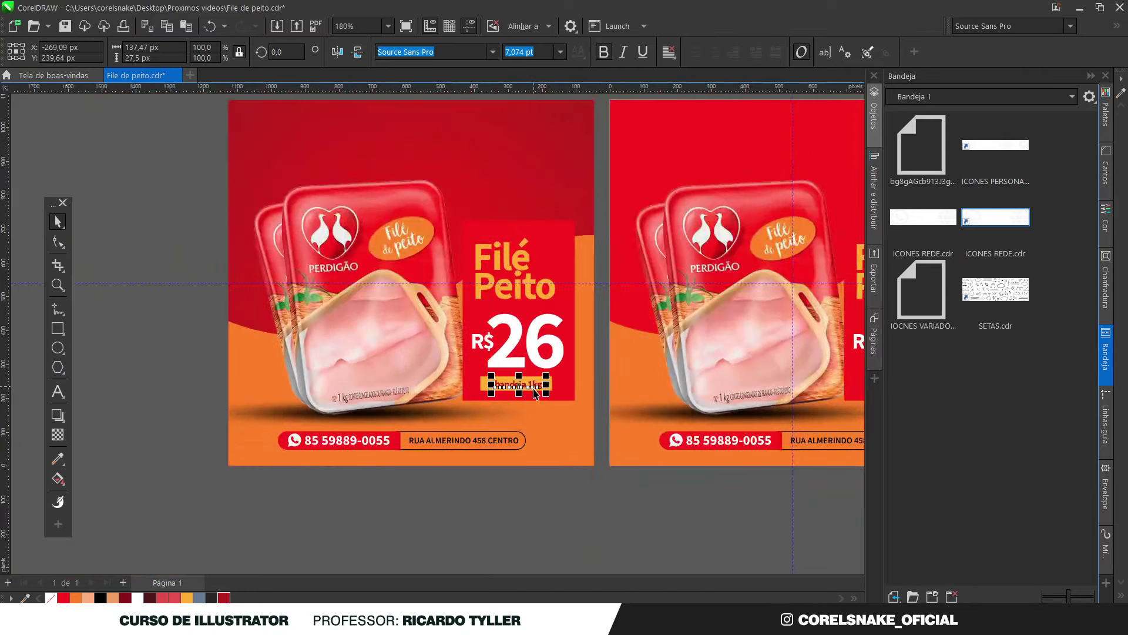
scroll(505, 383, up, 2)
scroll(529, 426, down, 3)
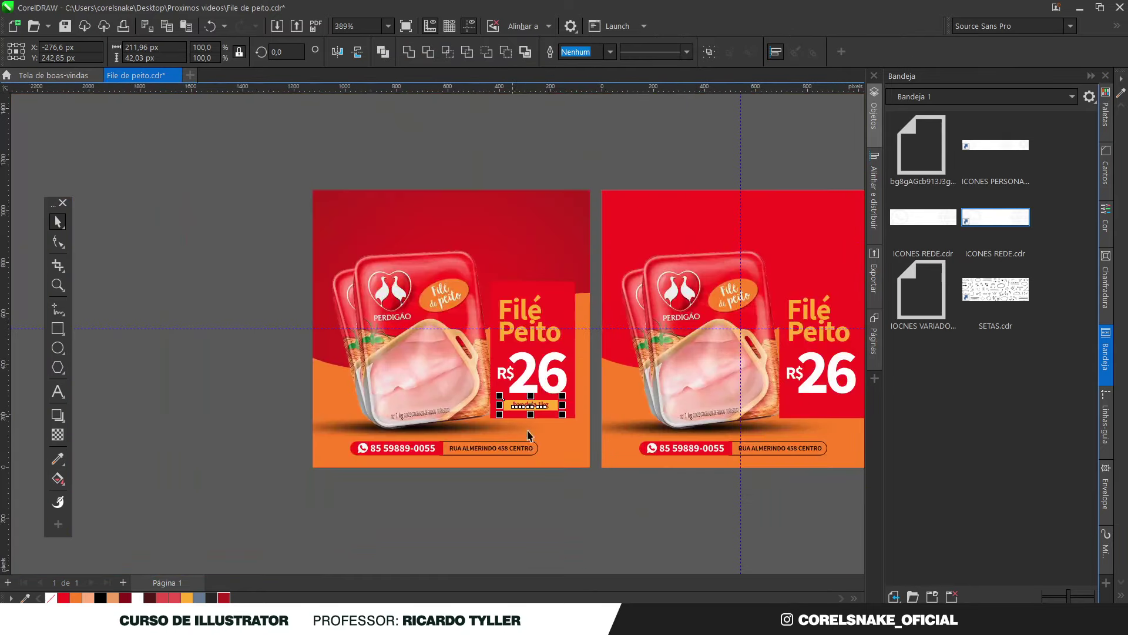
key(Escape)
Recolour the 'bandeja 1kg' text, trying white and settling on dark red
scroll(533, 446, up, 3)
scroll(534, 451, up, 2)
click(524, 516)
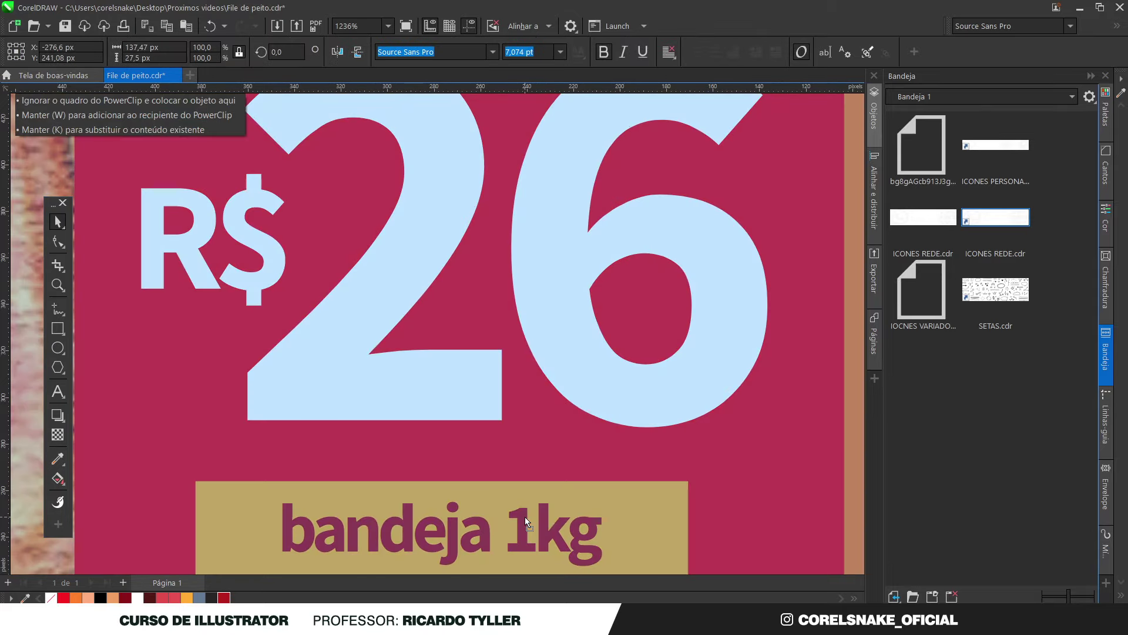
click(138, 598)
scroll(492, 423, down, 5)
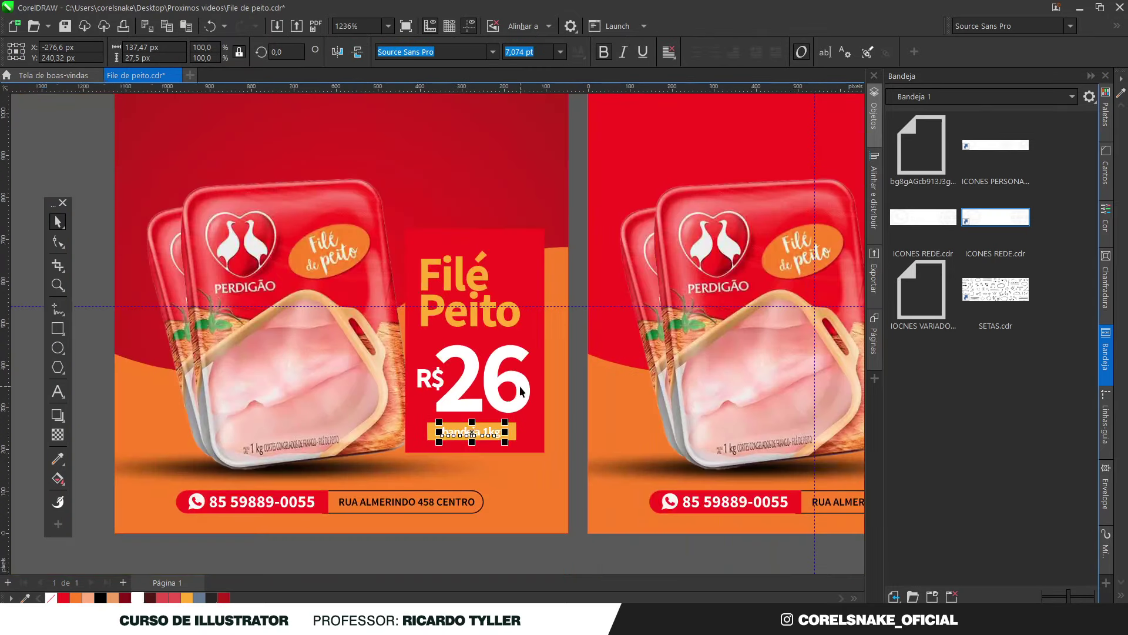
key(Escape)
scroll(493, 423, up, 2)
click(492, 418)
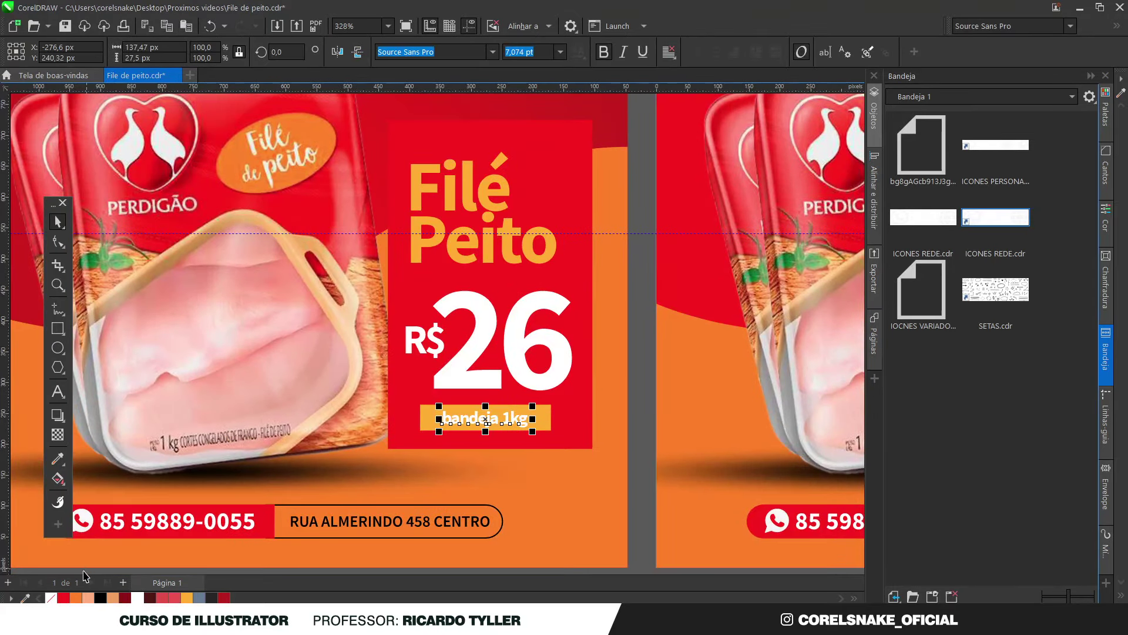
click(65, 597)
scroll(575, 390, down, 3)
key(Escape)
scroll(553, 400, up, 1)
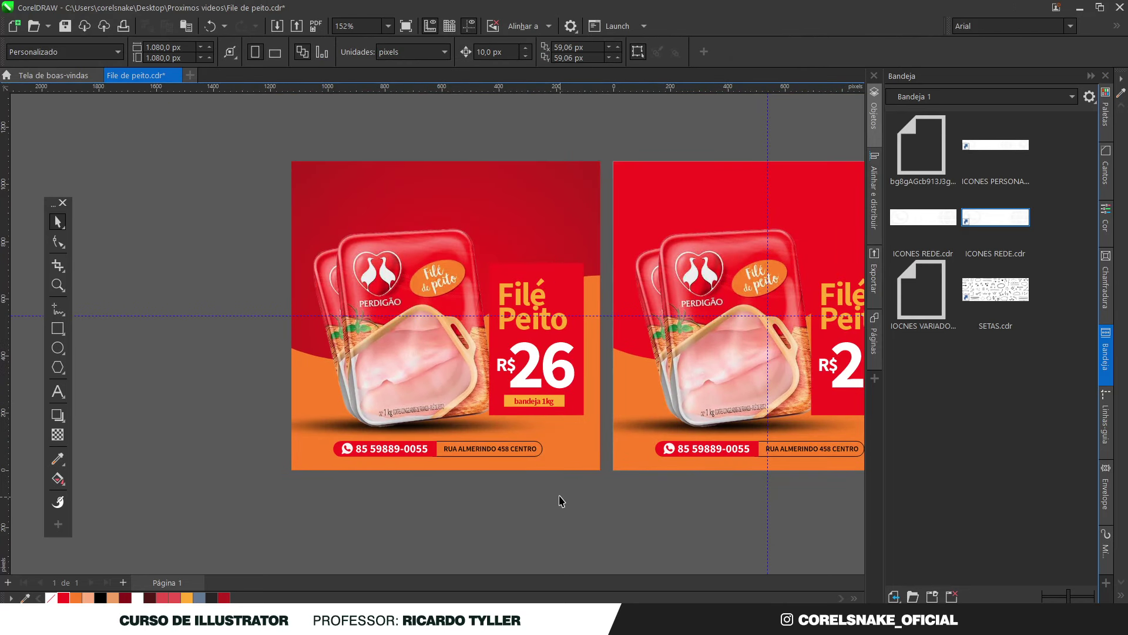
Select the price tag with its red box and rotate it to about 354°
drag(592, 252, 473, 420)
click(598, 258)
drag(607, 244, 488, 429)
click(527, 394)
drag(598, 253, 599, 266)
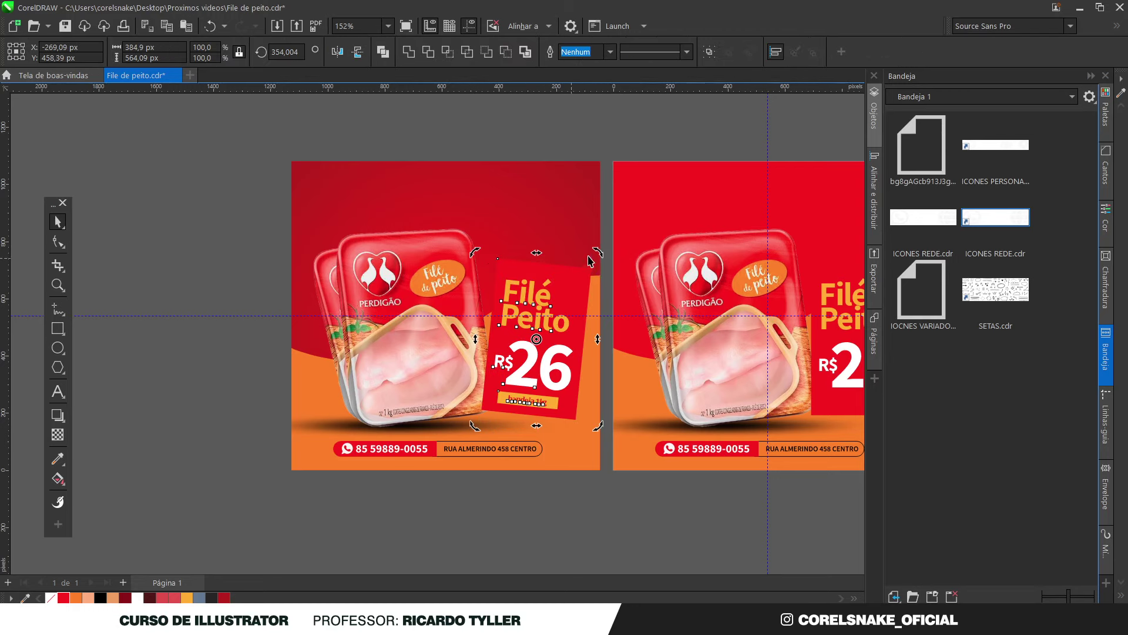
click(602, 177)
scroll(446, 447, down, 1)
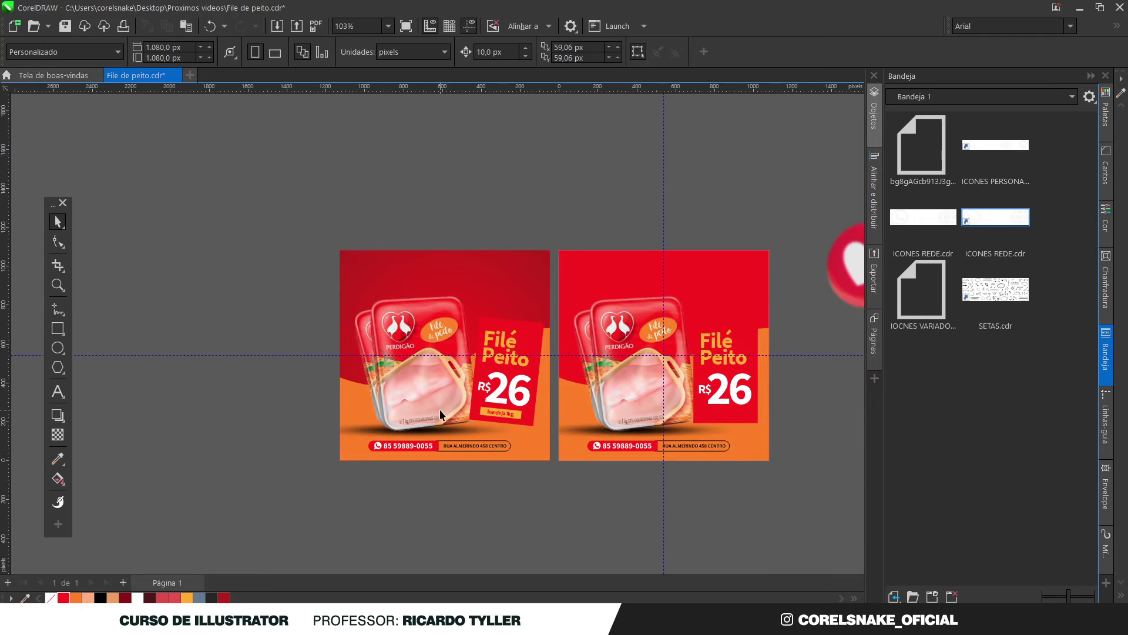
scroll(455, 400, up, 1)
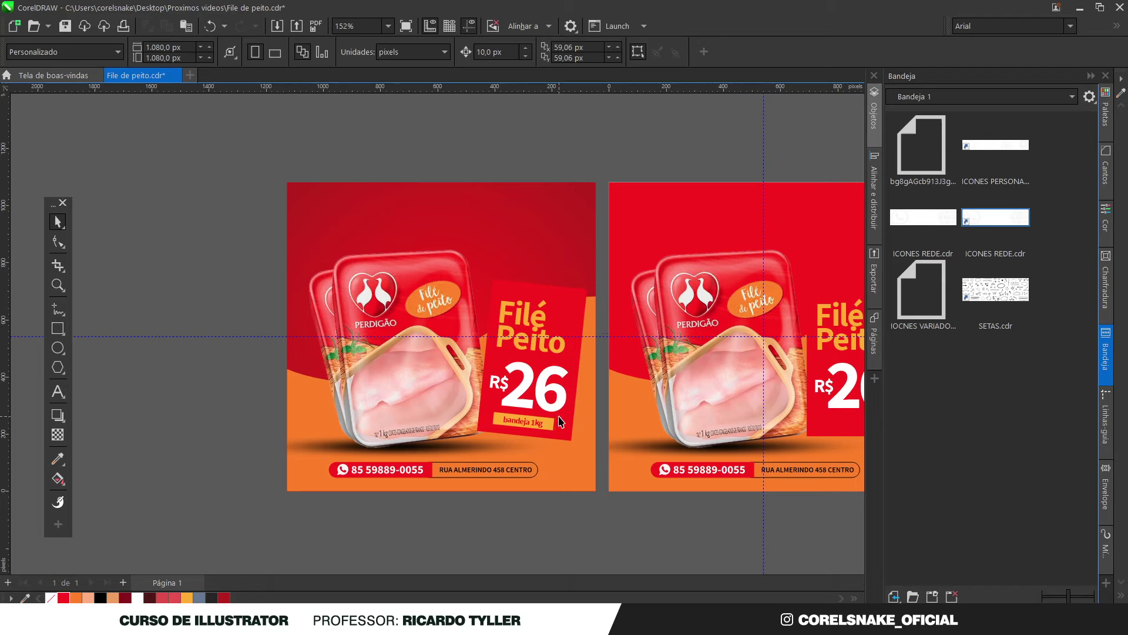
Move the shadow right under the packs and shrink it narrower
click(318, 453)
drag(307, 451, 438, 452)
drag(723, 466, 650, 458)
scroll(475, 448, up, 4)
click(58, 241)
drag(448, 407, 393, 462)
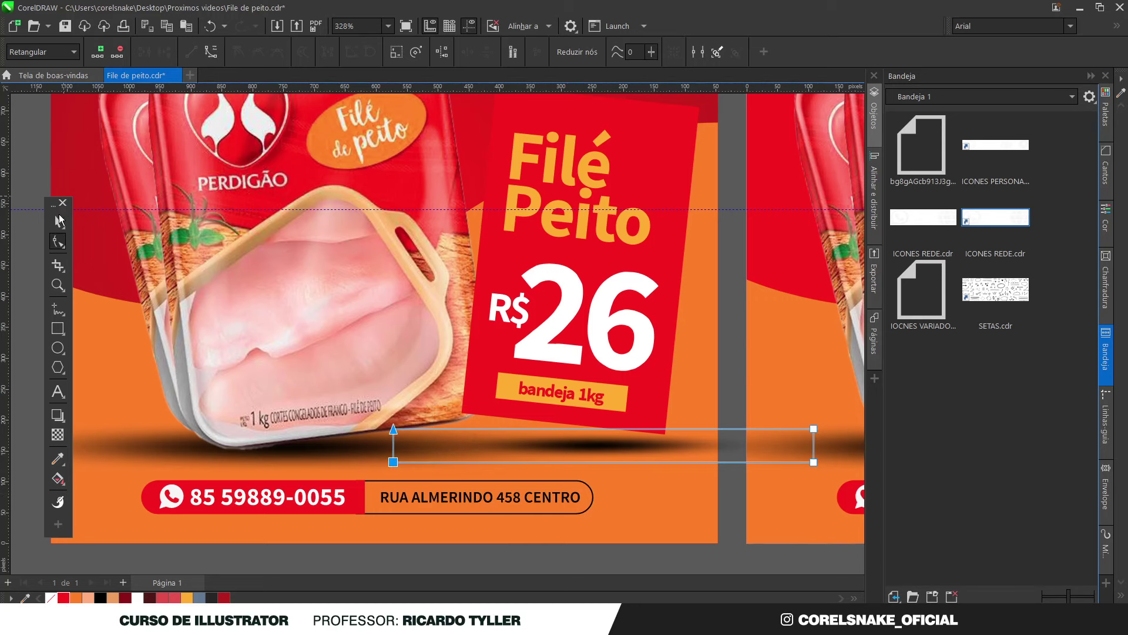
click(59, 220)
Try a uniform 50 transparency on the shadow, then undo the last change
click(58, 435)
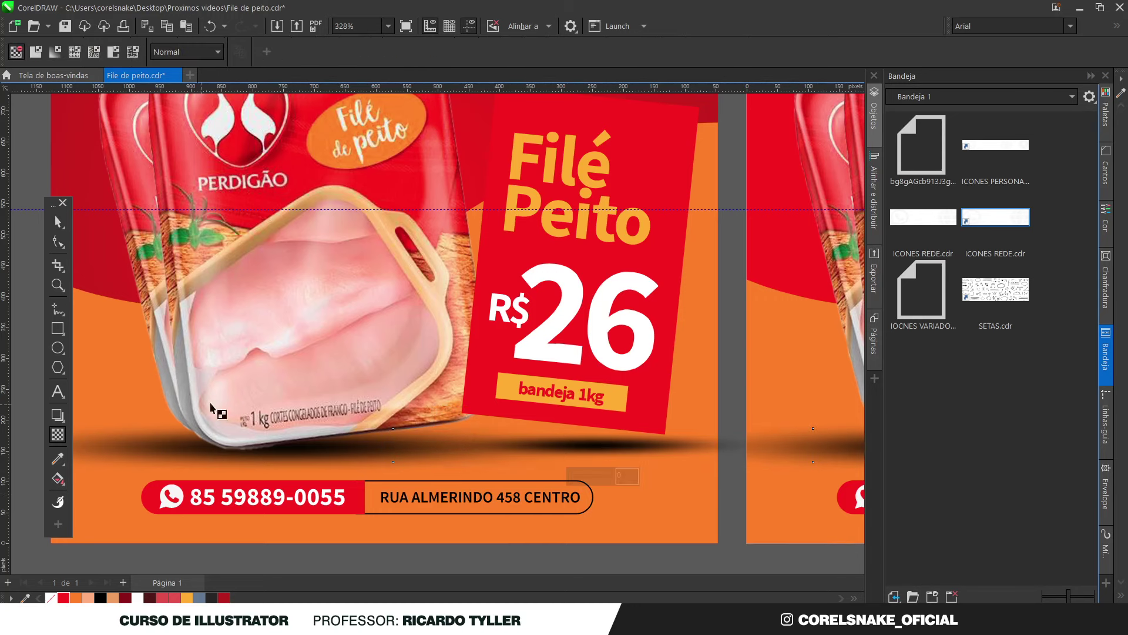
click(35, 52)
scroll(561, 418, down, 2)
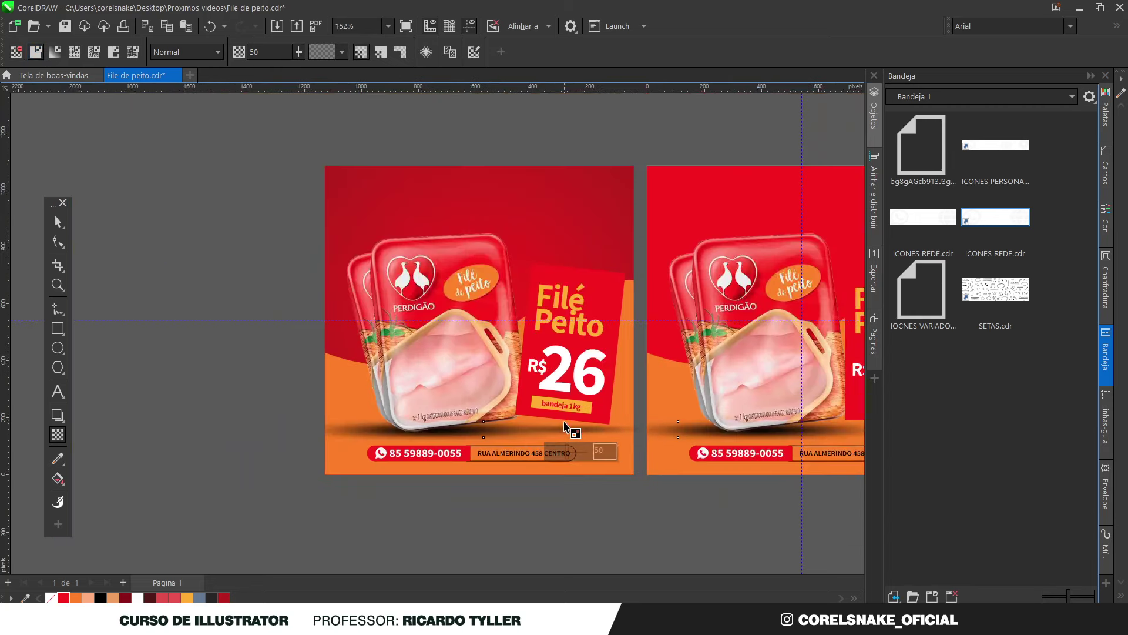
scroll(529, 428, down, 2)
scroll(385, 443, up, 3)
click(385, 443)
scroll(352, 423, down, 3)
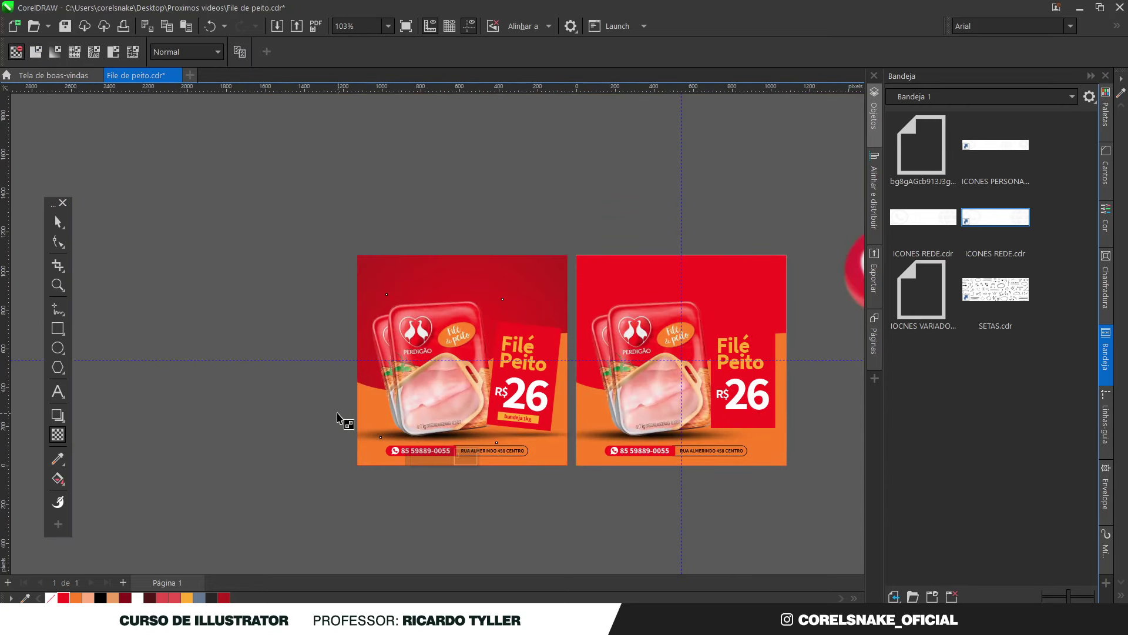
click(56, 53)
key(ctrl+z)
Give the shadow uniform transparency with the amount set to 26
click(53, 229)
click(357, 437)
click(57, 435)
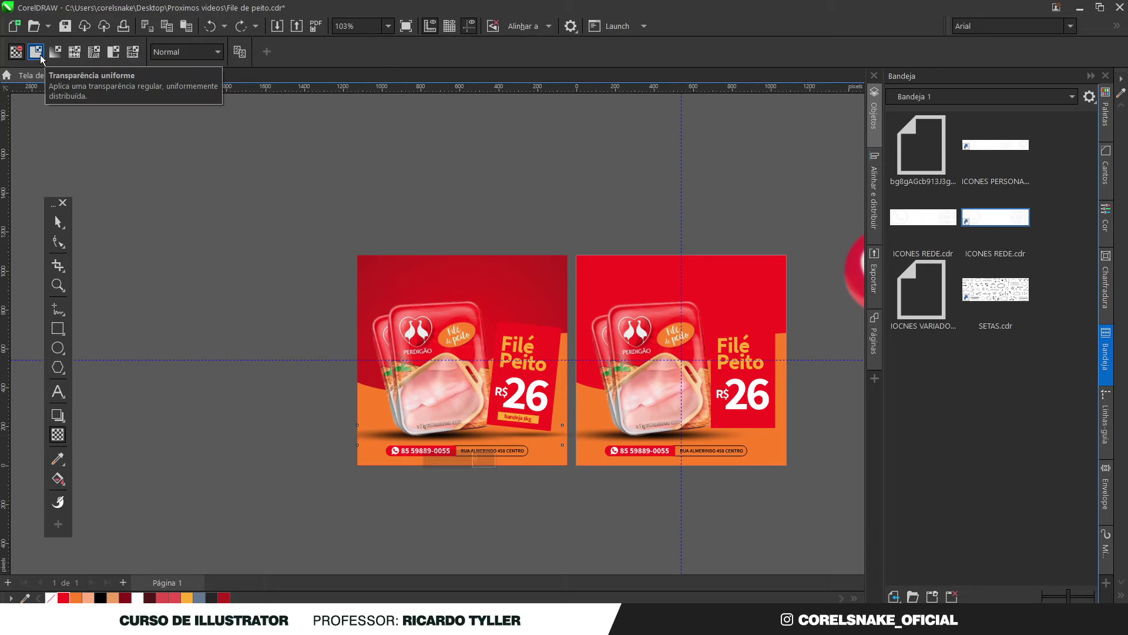
click(36, 52)
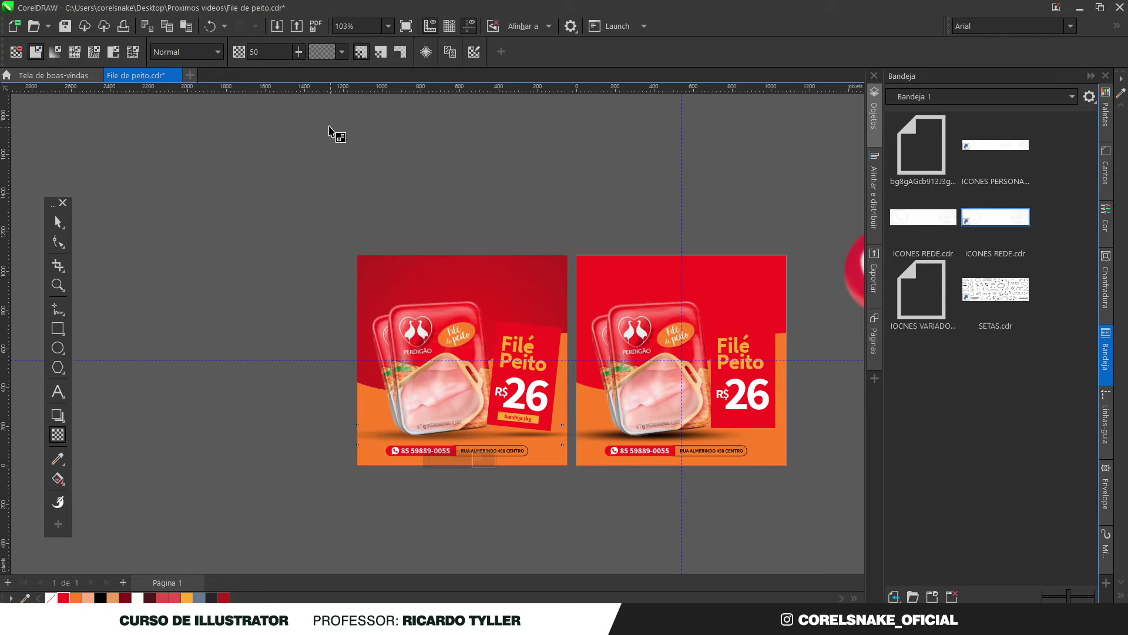
drag(299, 52, 281, 89)
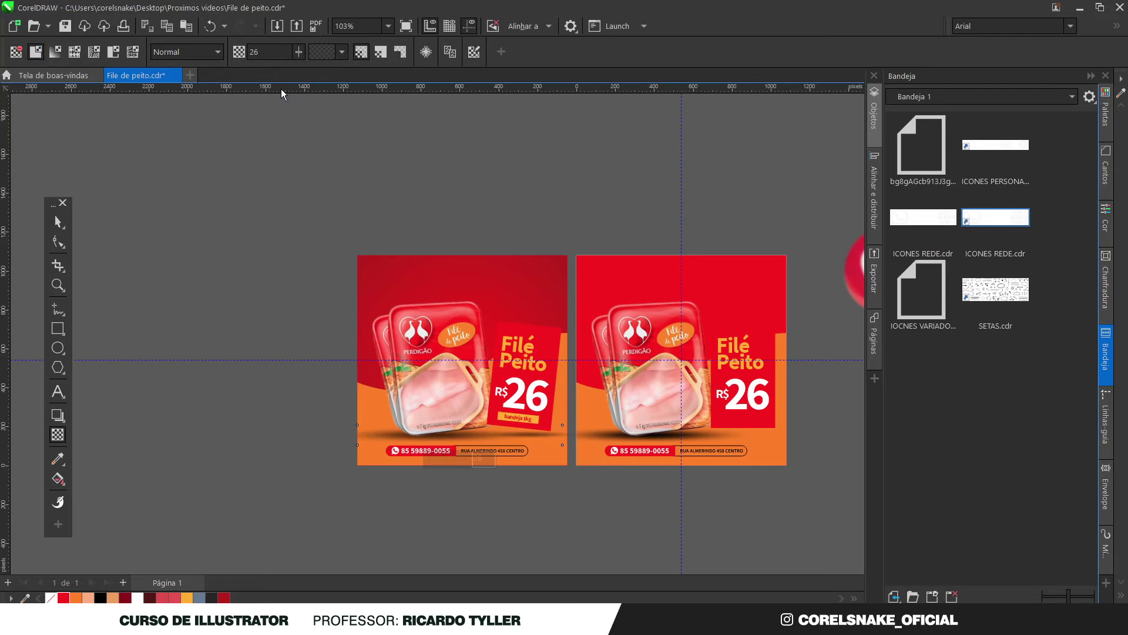
Nudge the chicken product packs slightly to the left
click(58, 222)
click(164, 320)
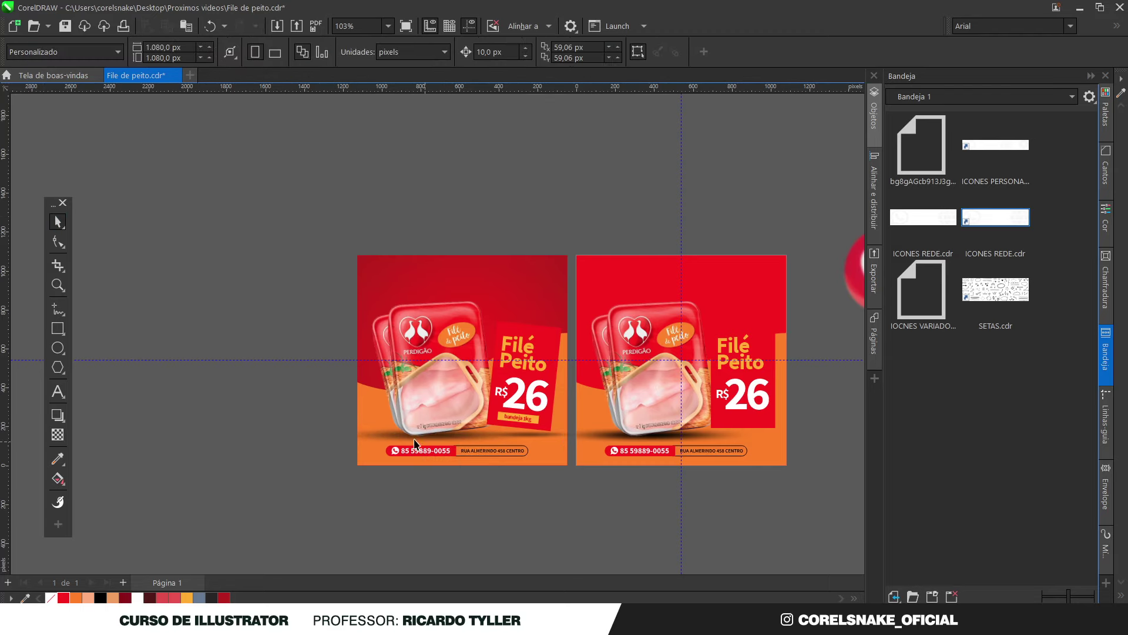
scroll(394, 376, up, 2)
scroll(312, 358, down, 2)
scroll(322, 319, up, 4)
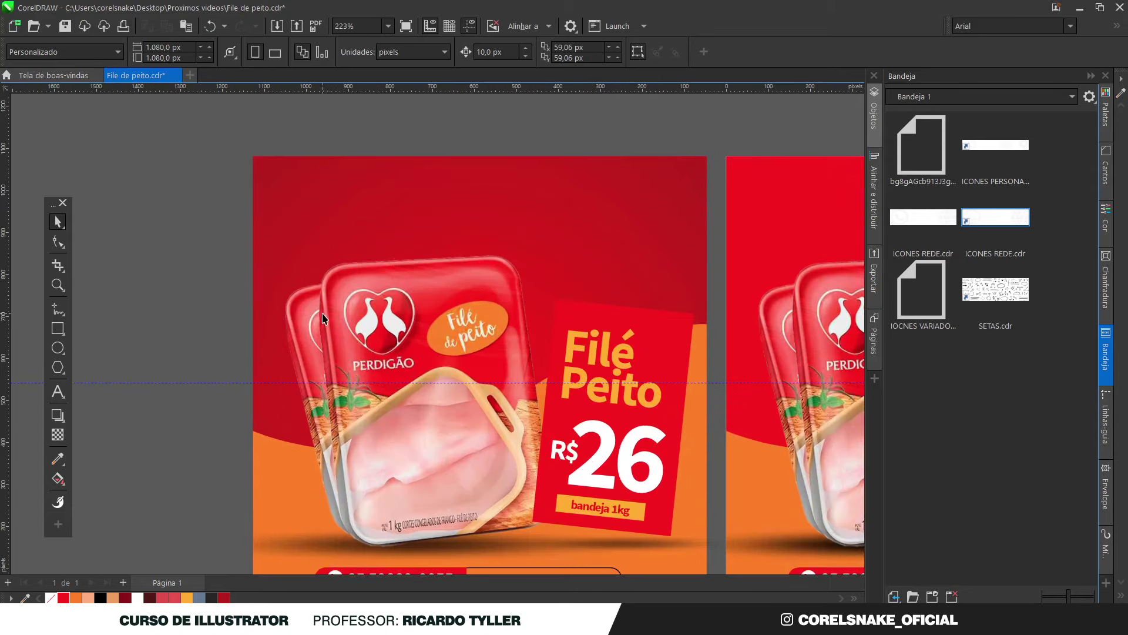
click(305, 317)
drag(304, 318, 295, 319)
scroll(299, 327, down, 3)
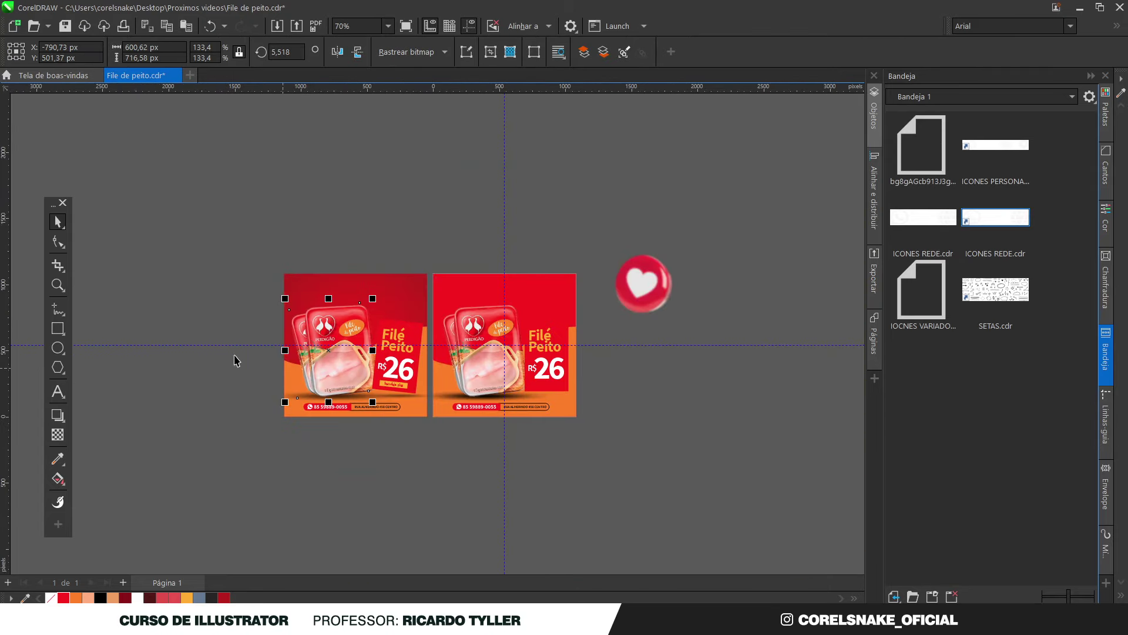
scroll(302, 337, up, 2)
scroll(302, 337, down, 1)
scroll(395, 351, up, 1)
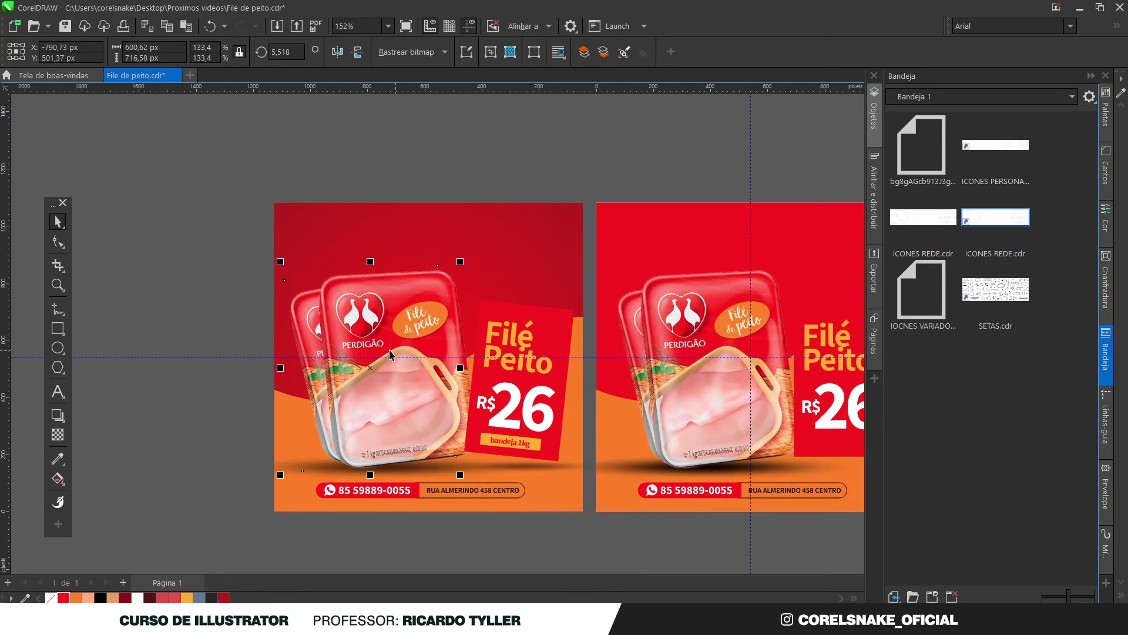
Widen the red price tag box toward the left
click(560, 334)
scroll(461, 388, up, 1)
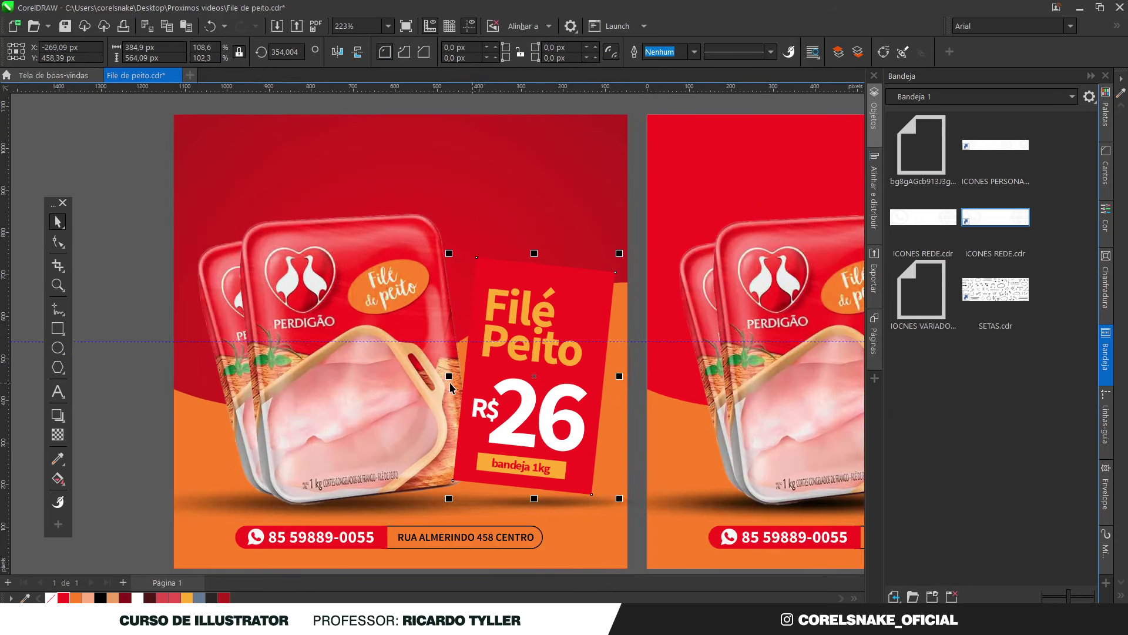
drag(449, 376, 444, 376)
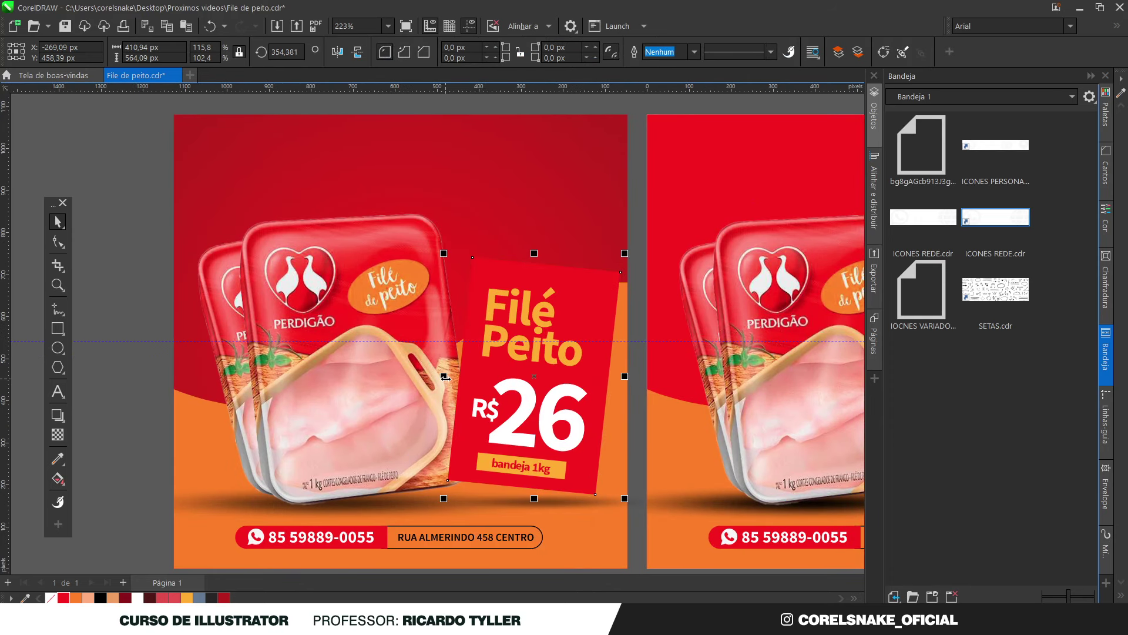
scroll(445, 376, down, 1)
scroll(450, 397, down, 1)
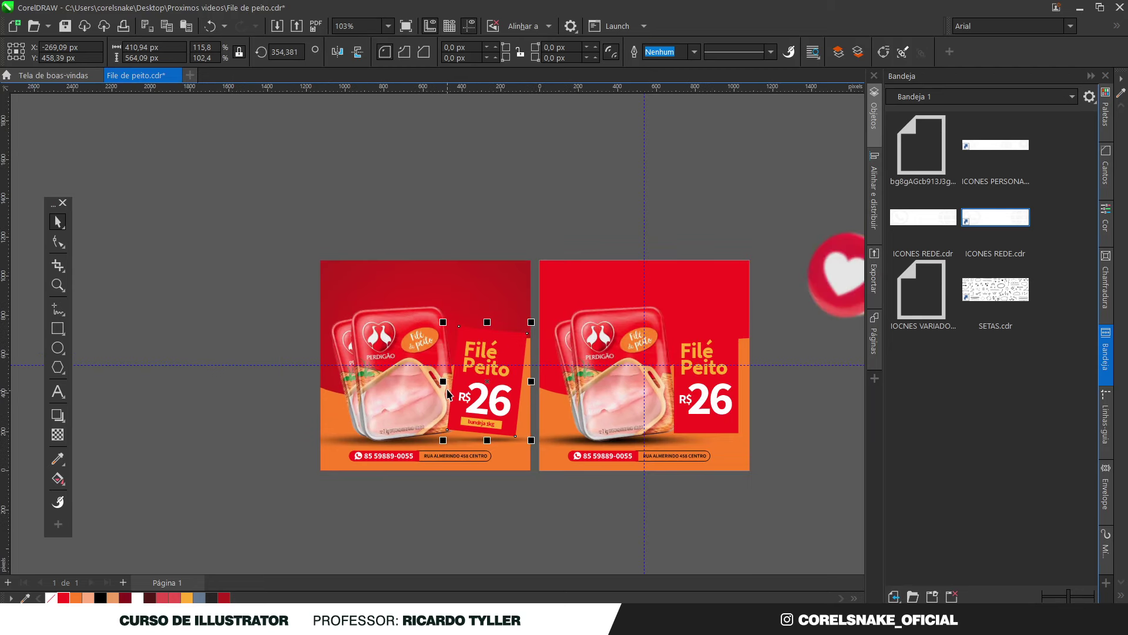
scroll(500, 374, up, 1)
scroll(462, 426, down, 1)
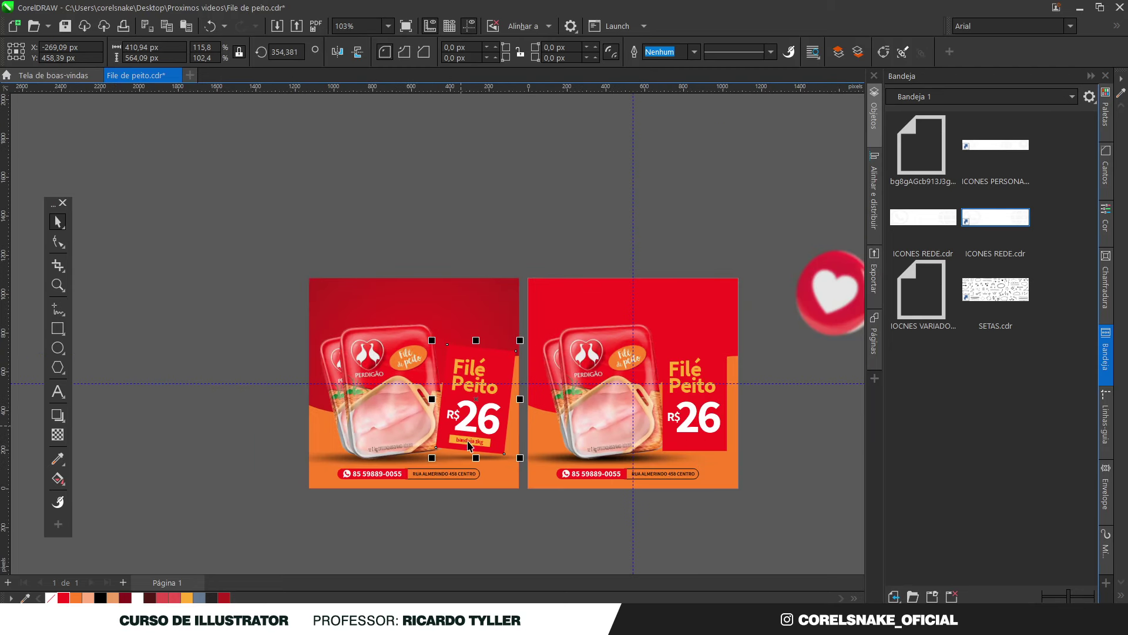
key(Escape)
scroll(494, 337, up, 1)
Readjust the price tag group's position, then move the R$ text to the top-left corner
drag(540, 327, 400, 521)
scroll(478, 474, up, 1)
drag(477, 475, 480, 456)
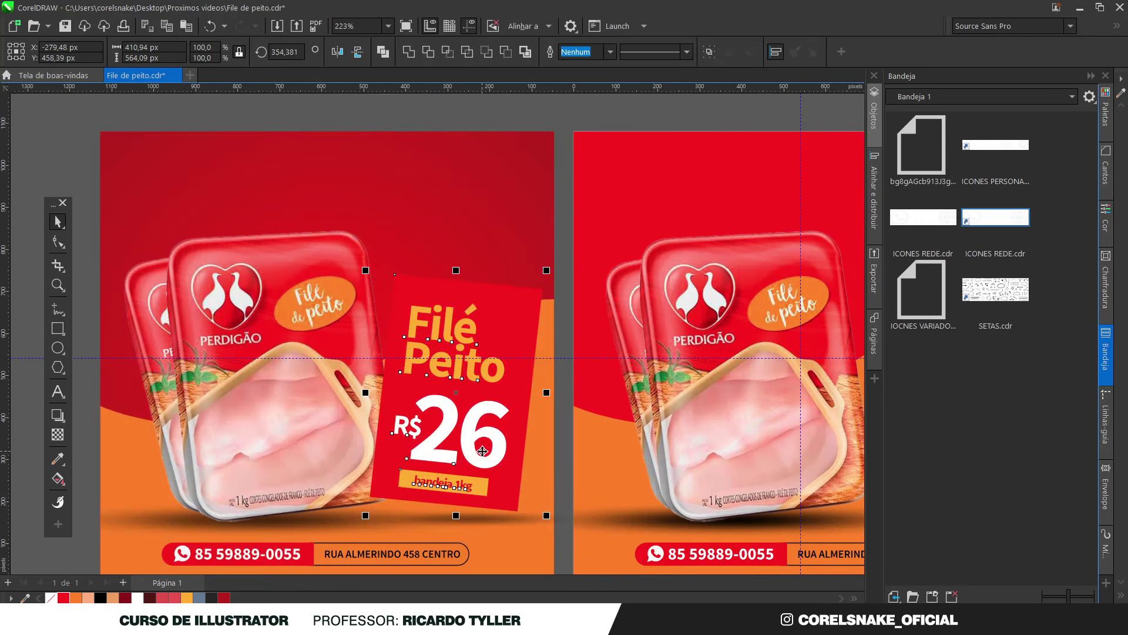
scroll(479, 452, down, 2)
scroll(460, 435, up, 1)
scroll(460, 436, up, 1)
drag(464, 436, 481, 439)
scroll(481, 440, down, 3)
click(574, 534)
scroll(487, 427, up, 2)
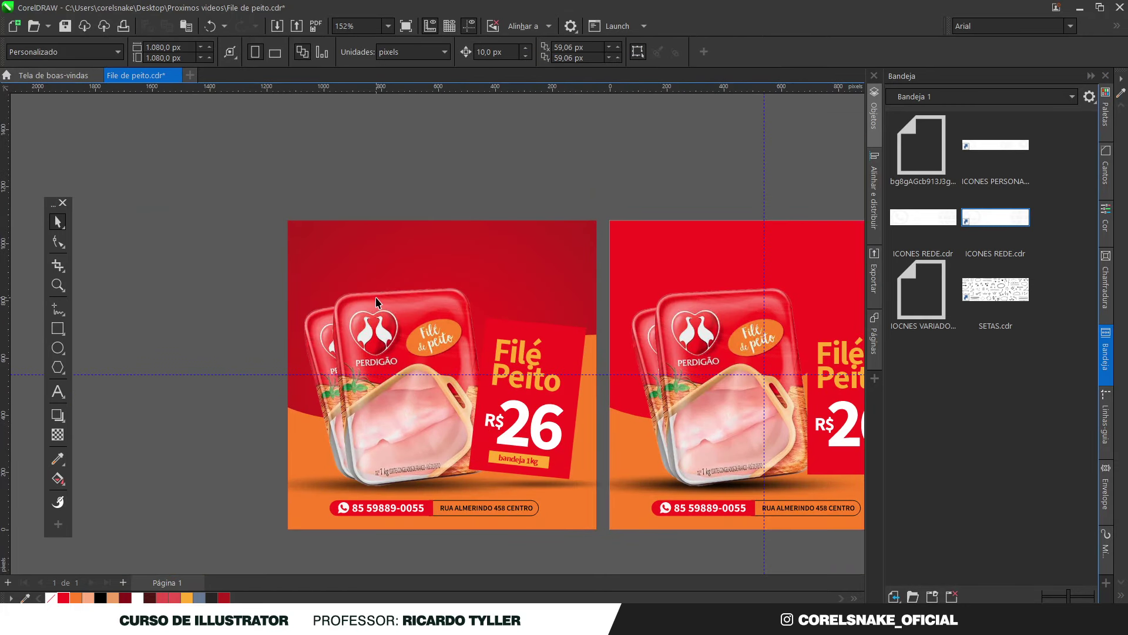
click(390, 499)
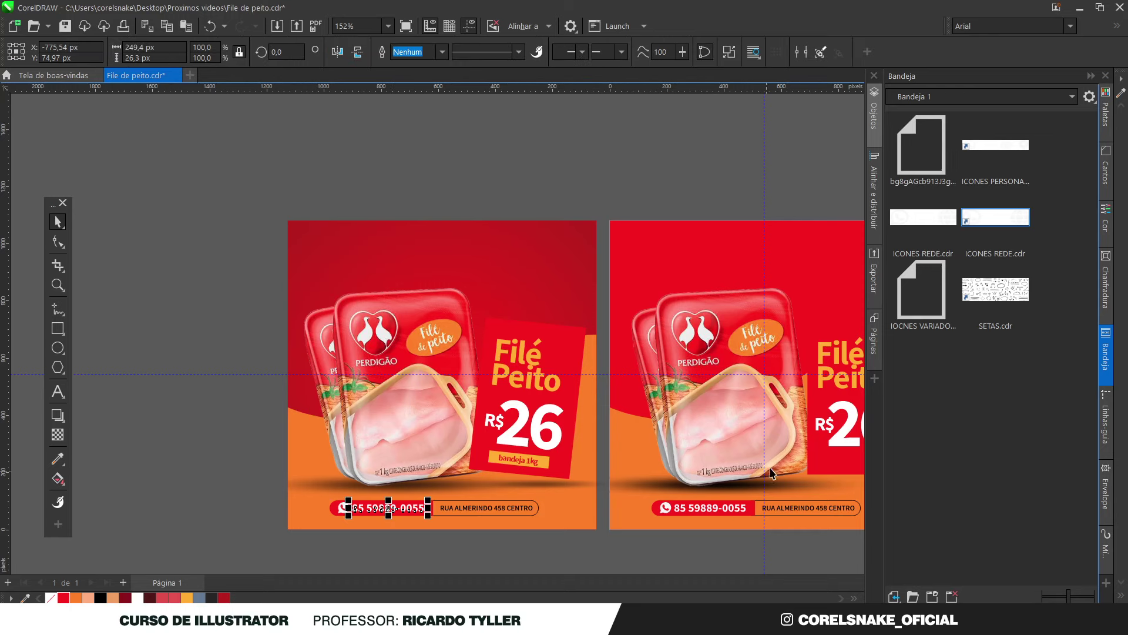
drag(827, 438, 320, 253)
Retype the top-left text as two lines reading 'Flyer' and 'SuperMercado'
double_click(321, 252)
scroll(292, 216, up, 2)
text(fLYER)
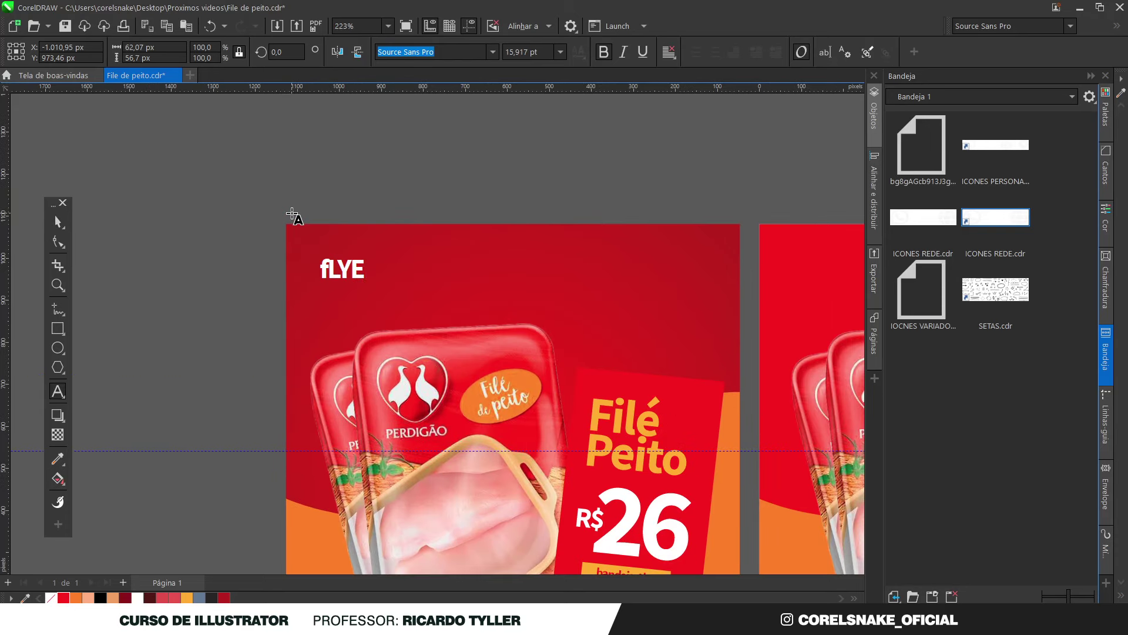
key(BackSpace)
key(BackSpace)
key(BackSpace)
key(BackSpace)
key(BackSpace)
text(Flyer)
key(Return)
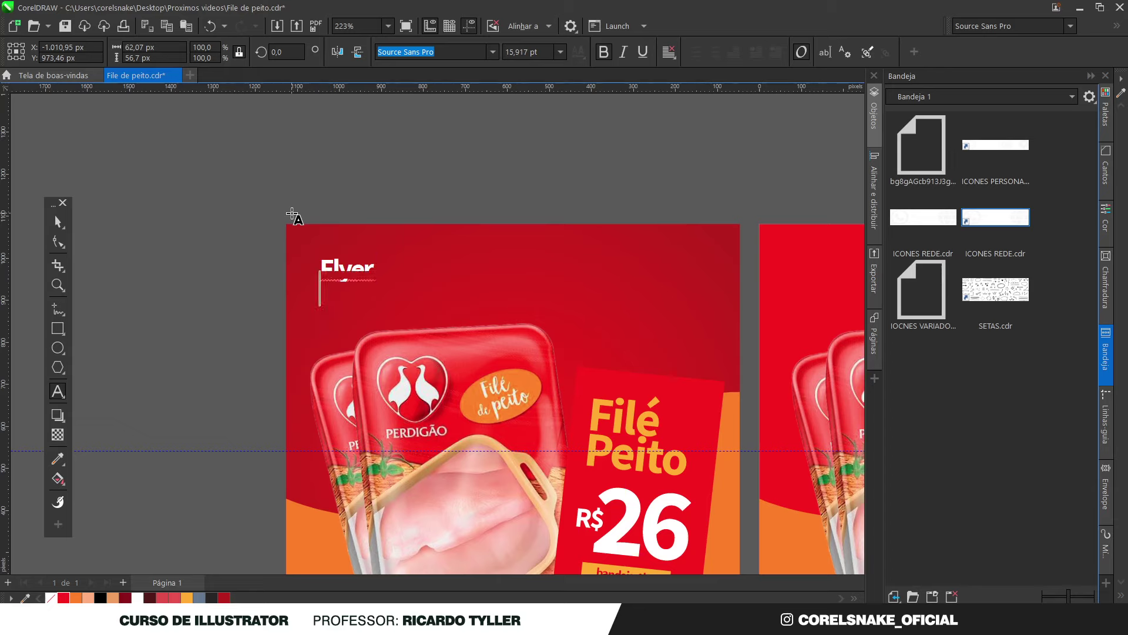
text(Super)
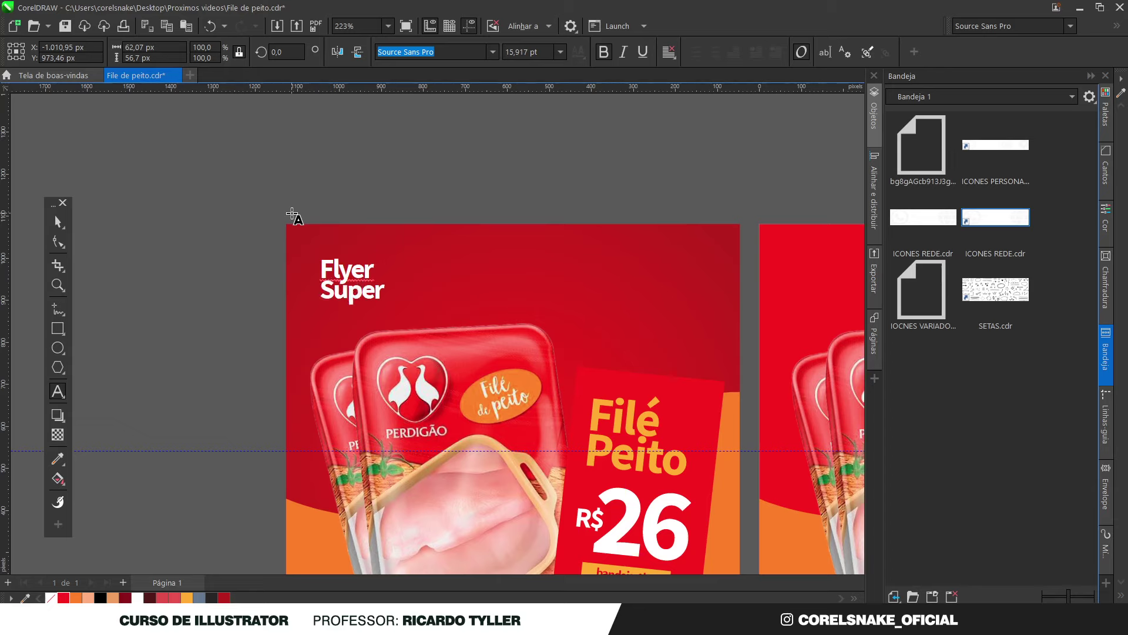
text(Mercado)
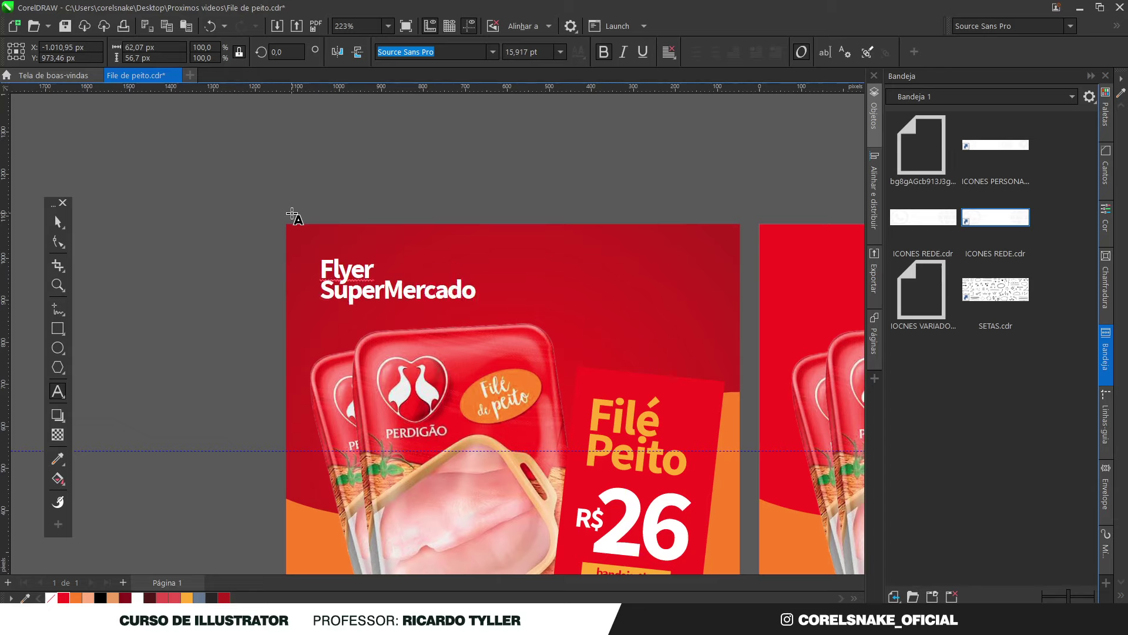
key(ctrl+space)
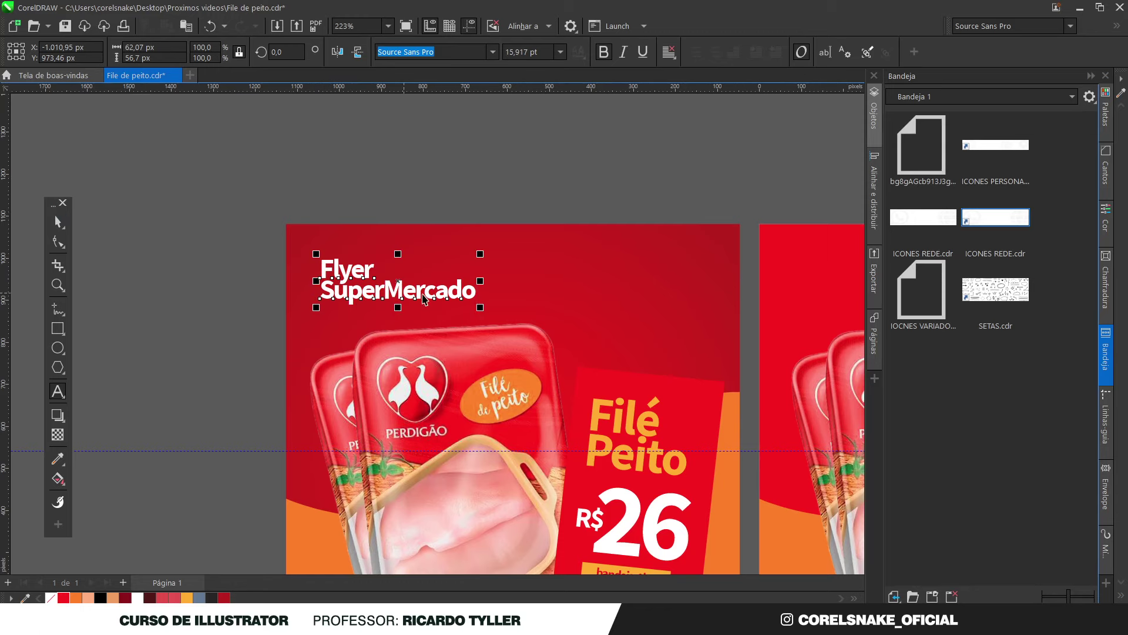
Scale the Flyer SuperMercado heading down to a small corner credit
drag(480, 308, 424, 291)
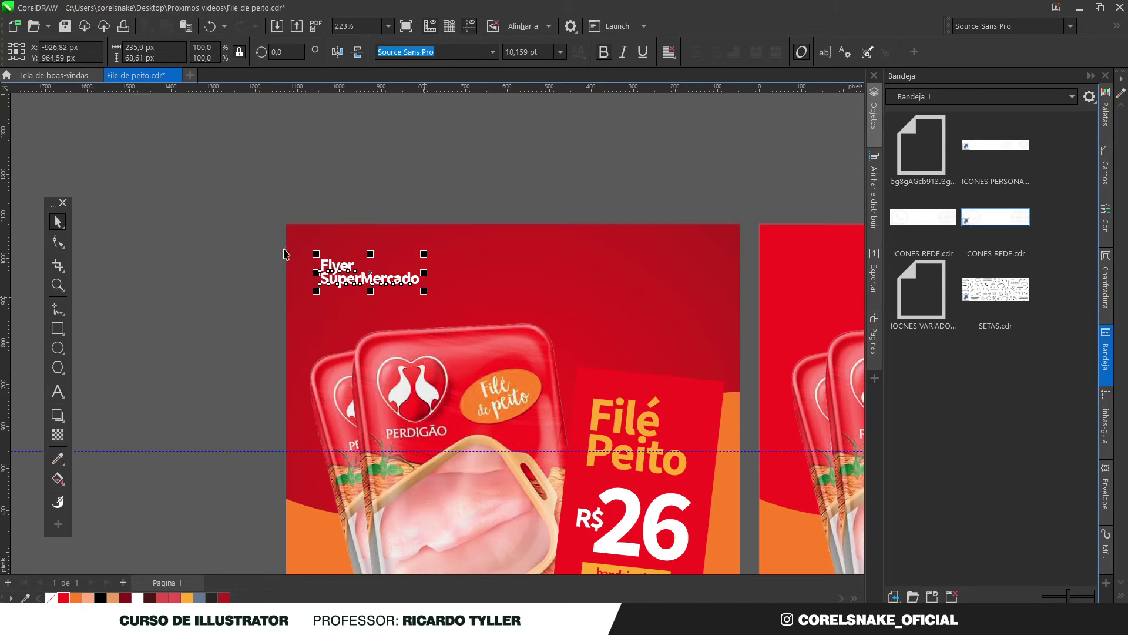
key(Escape)
scroll(329, 238, down, 4)
scroll(357, 284, up, 4)
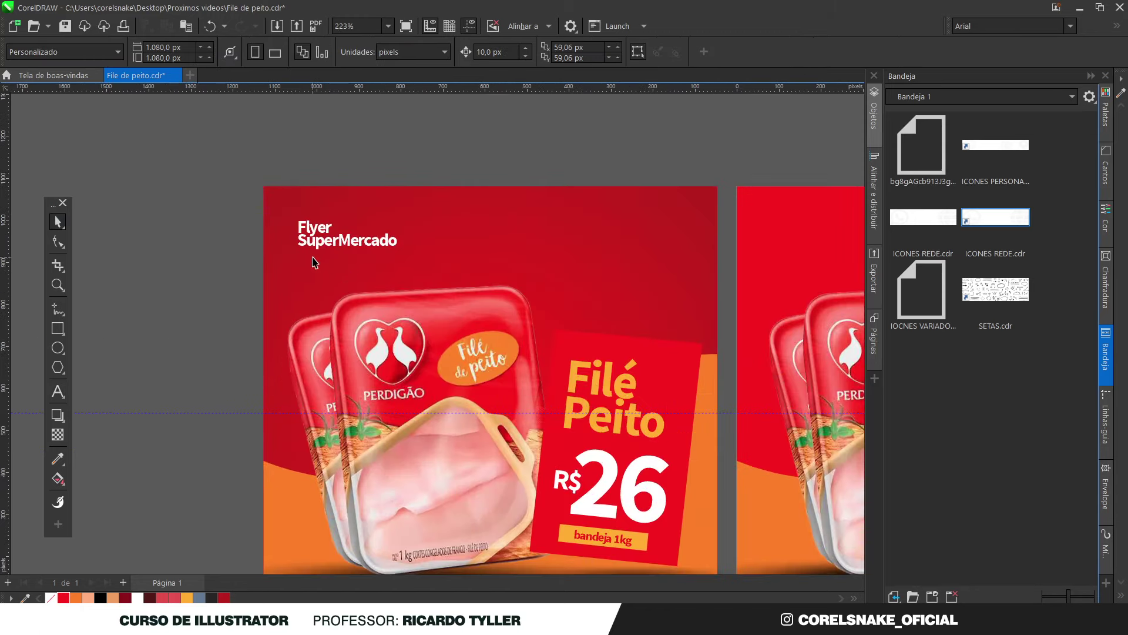
Place a copy of the heading below it and set its font to Source Sans Pro Regular
drag(271, 190, 318, 259)
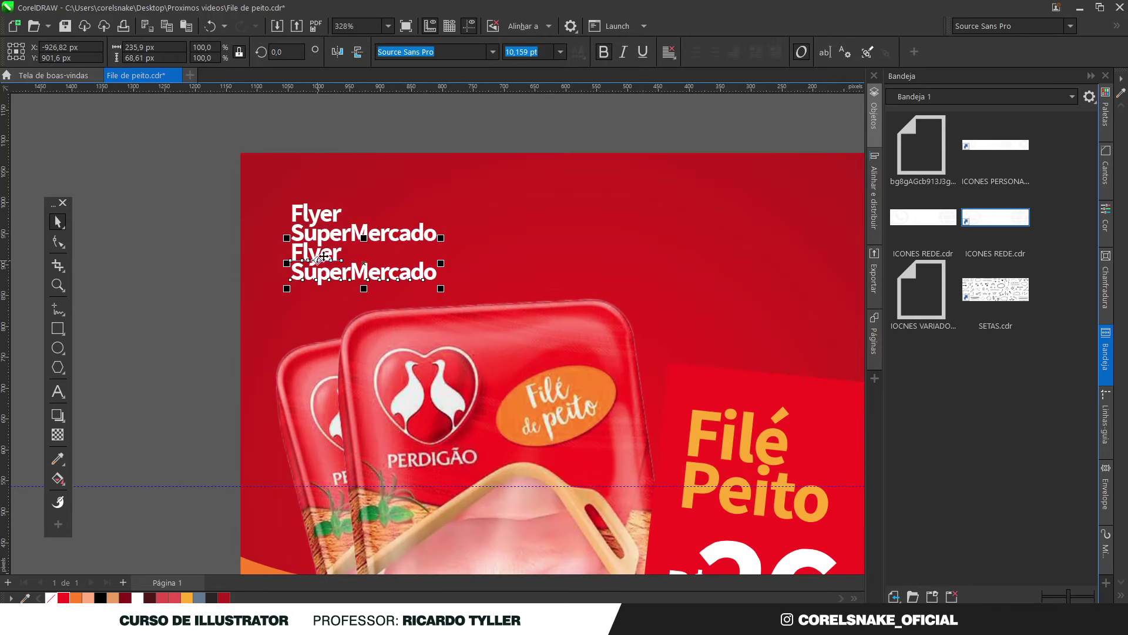
click(492, 51)
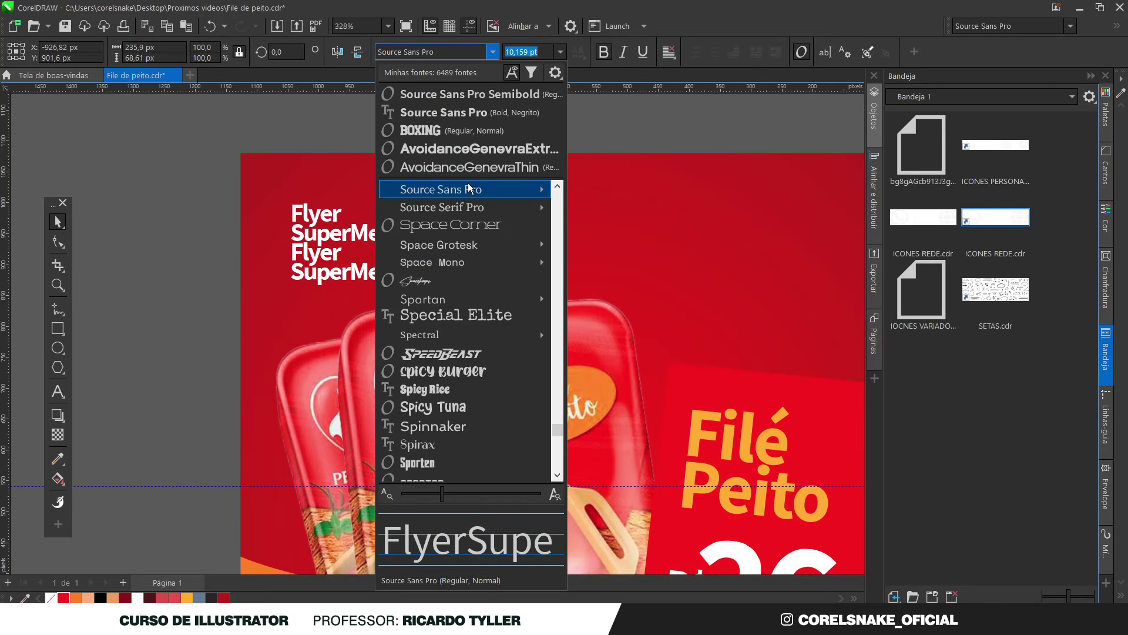
mouse_move(471, 191)
click(668, 269)
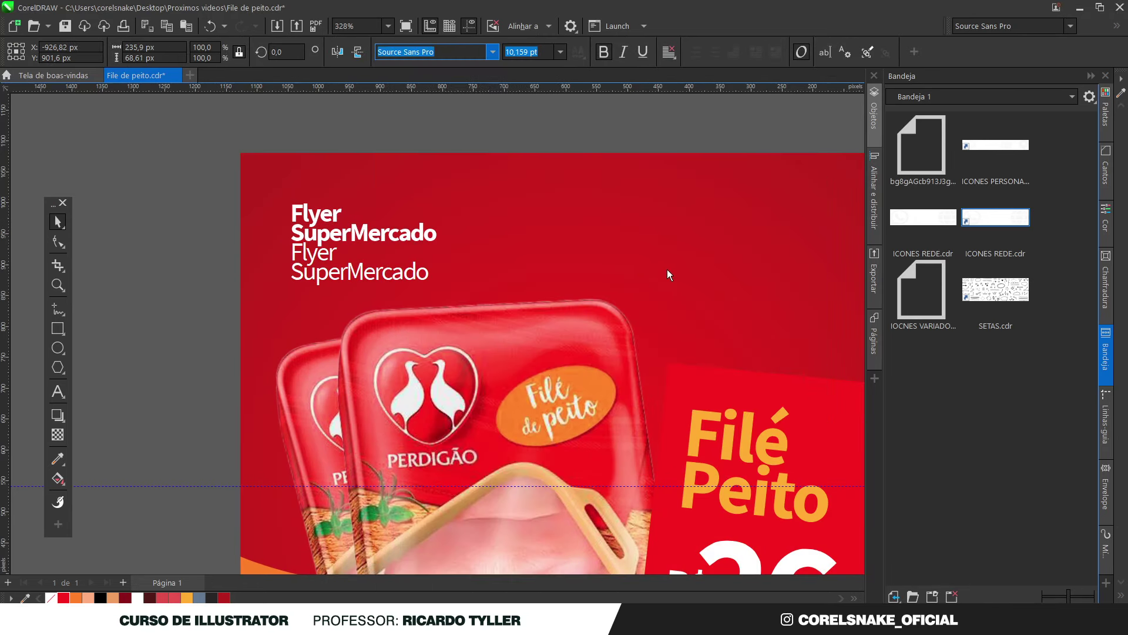
Retype the copy as two lines: 'CorelSnake tutoriais' and the instructor's name
double_click(351, 277)
key(ctrl+a)
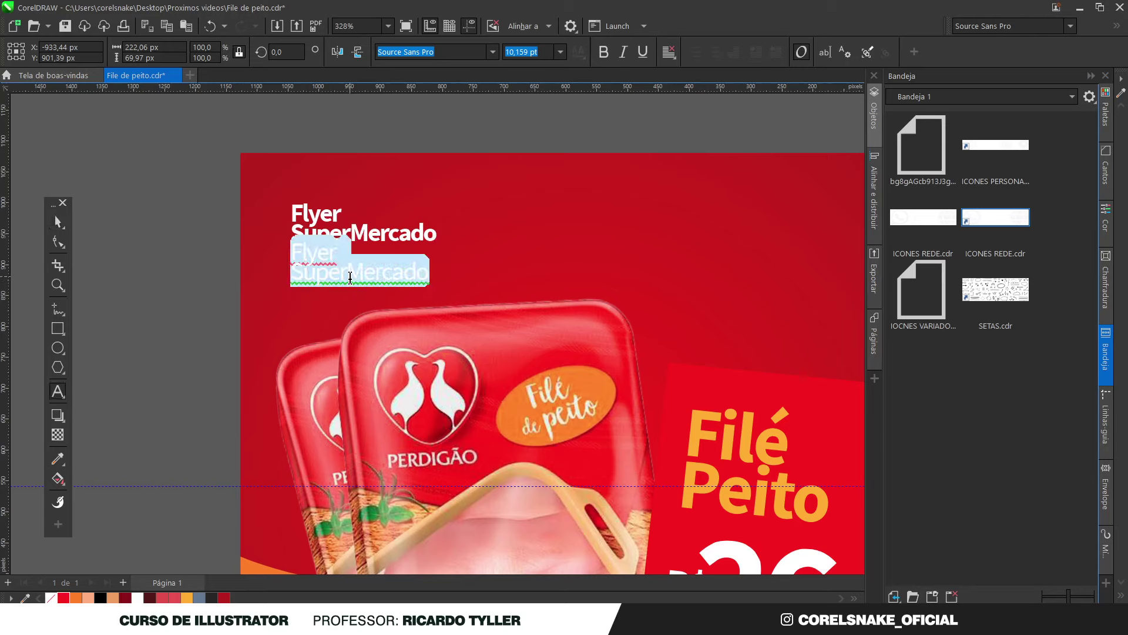
text(Corel)
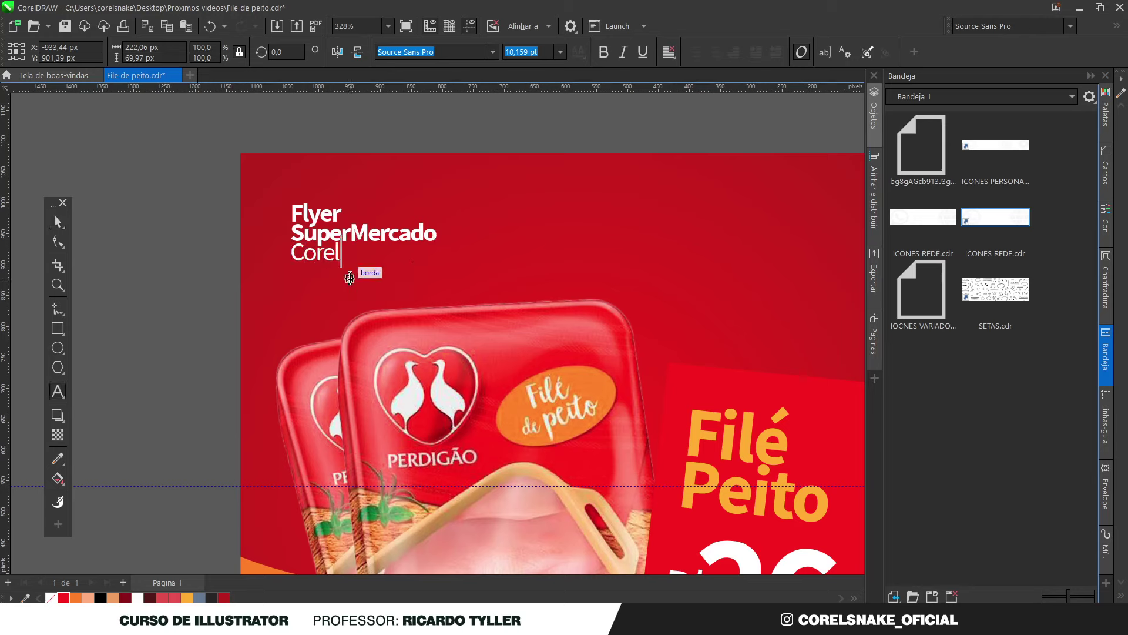
text(Snake t)
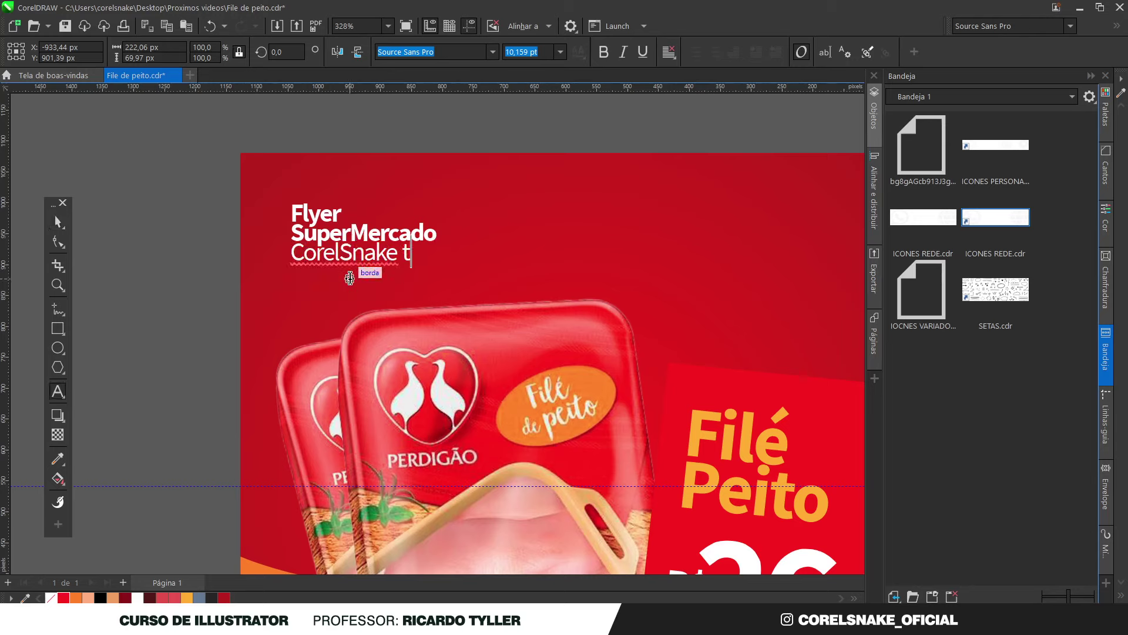
text(utorials)
key(BackSpace)
key(BackSpace)
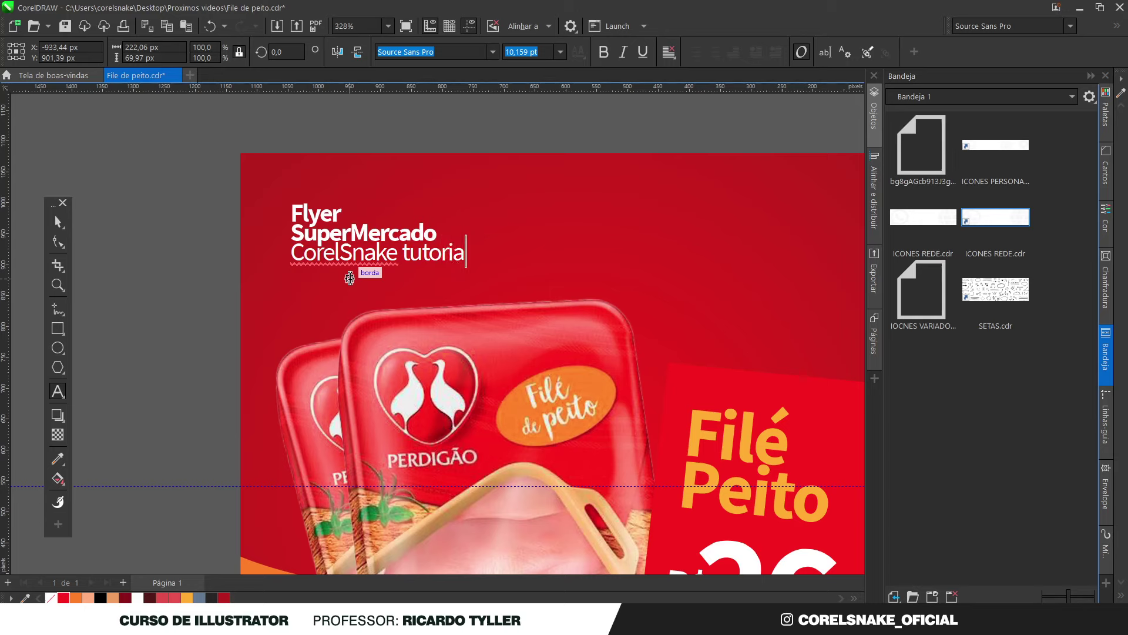
text(is)
key(Return)
text(Ricardo Tyller)
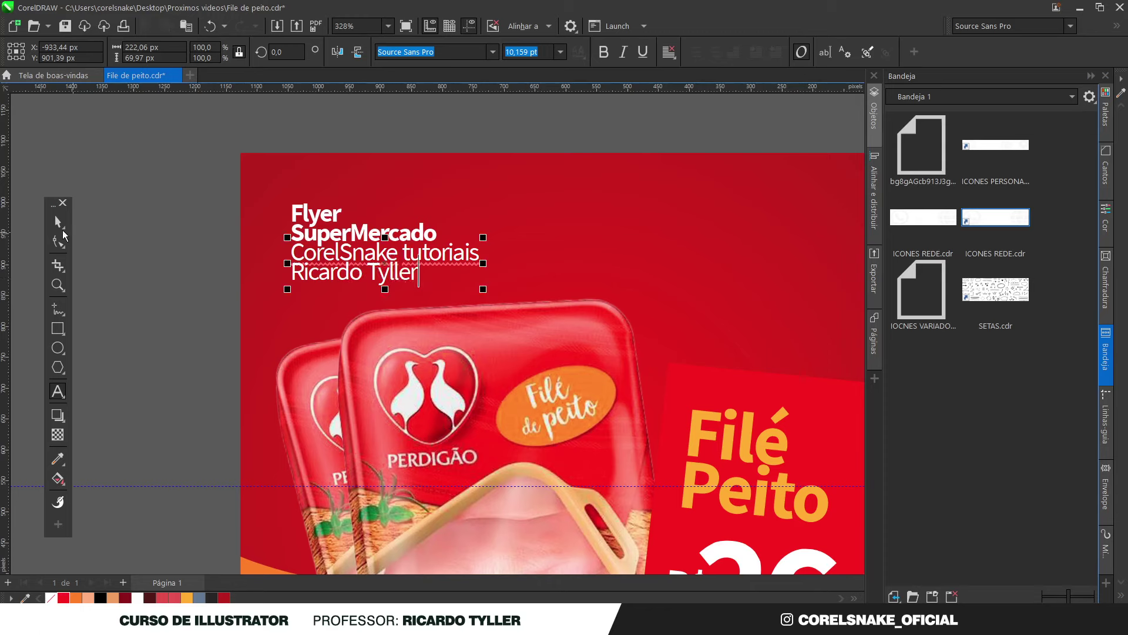
Widen the credit's line spacing and scale it down to about 5.74 pt
click(58, 241)
drag(287, 292, 285, 295)
click(58, 221)
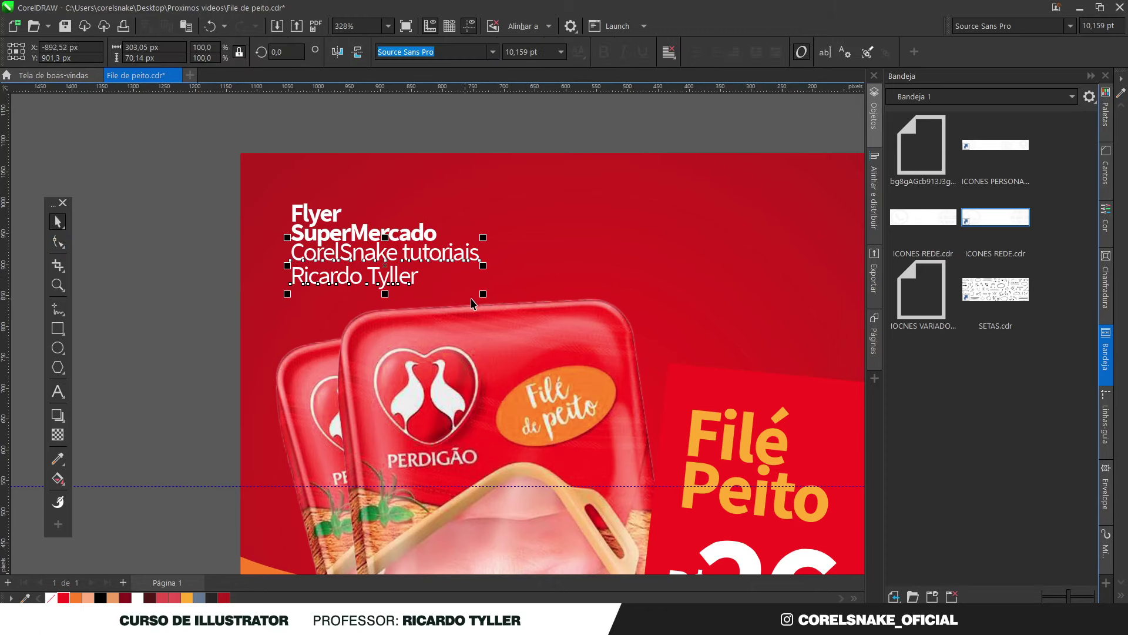
drag(483, 294, 402, 292)
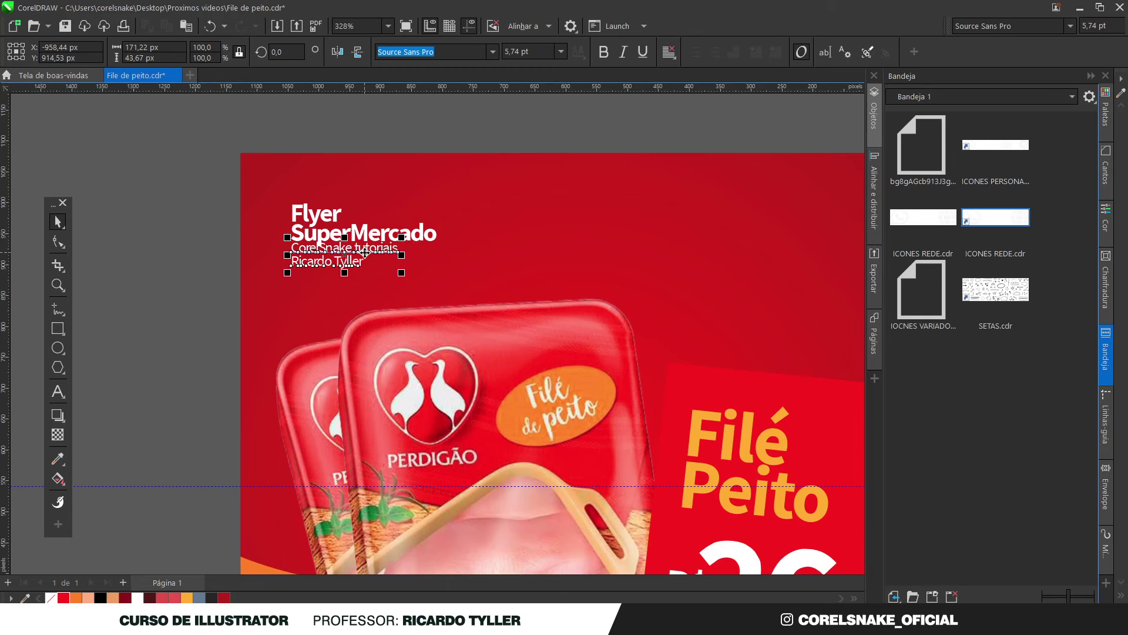
scroll(364, 259, down, 3)
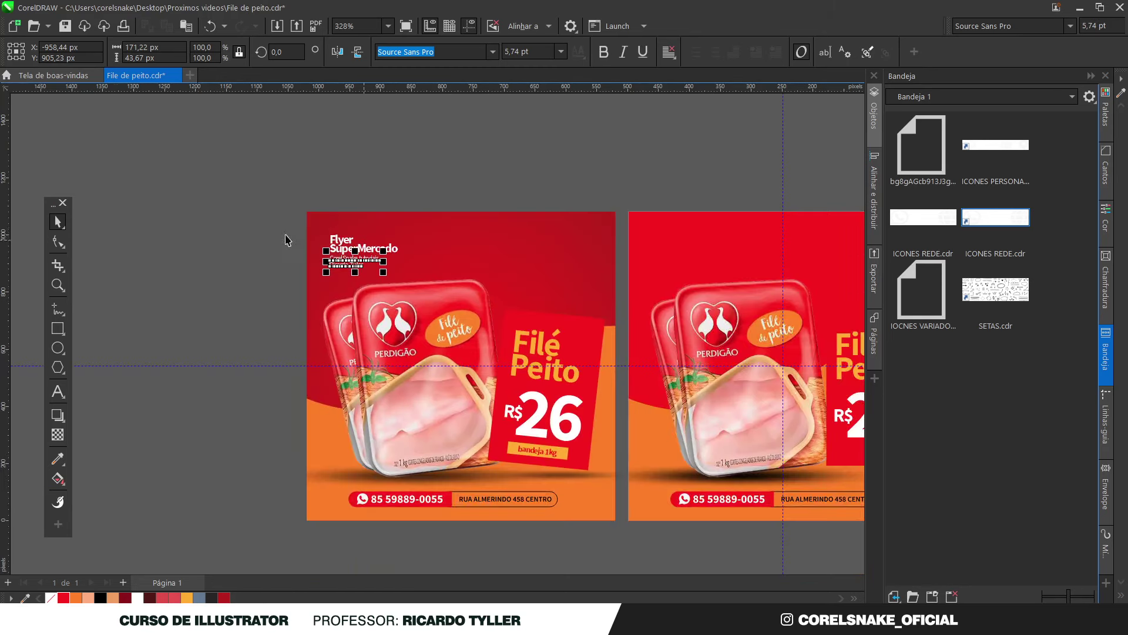
click(264, 207)
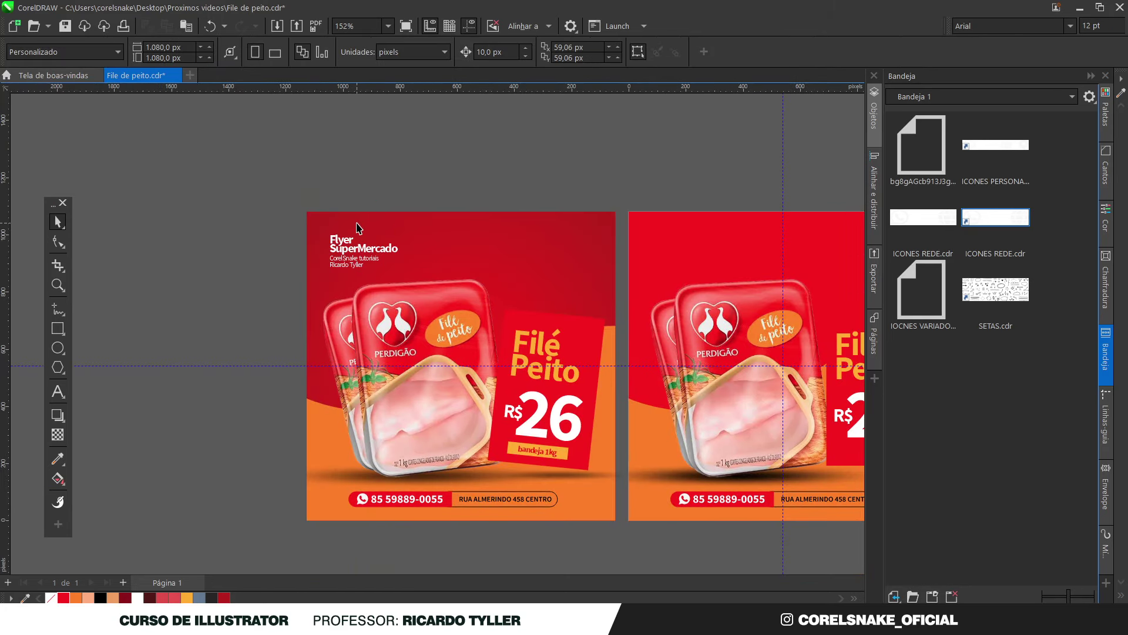
Colour the word 'Mercado' in the SuperMercado heading yellow-orange
scroll(358, 235, up, 2)
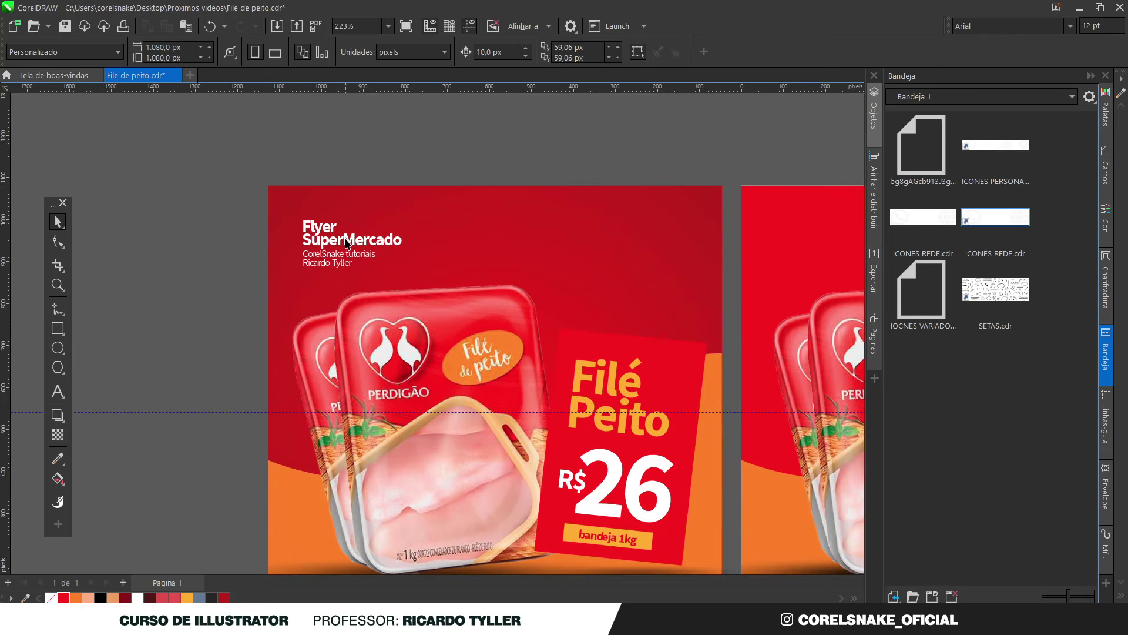
double_click(346, 243)
drag(343, 241, 400, 242)
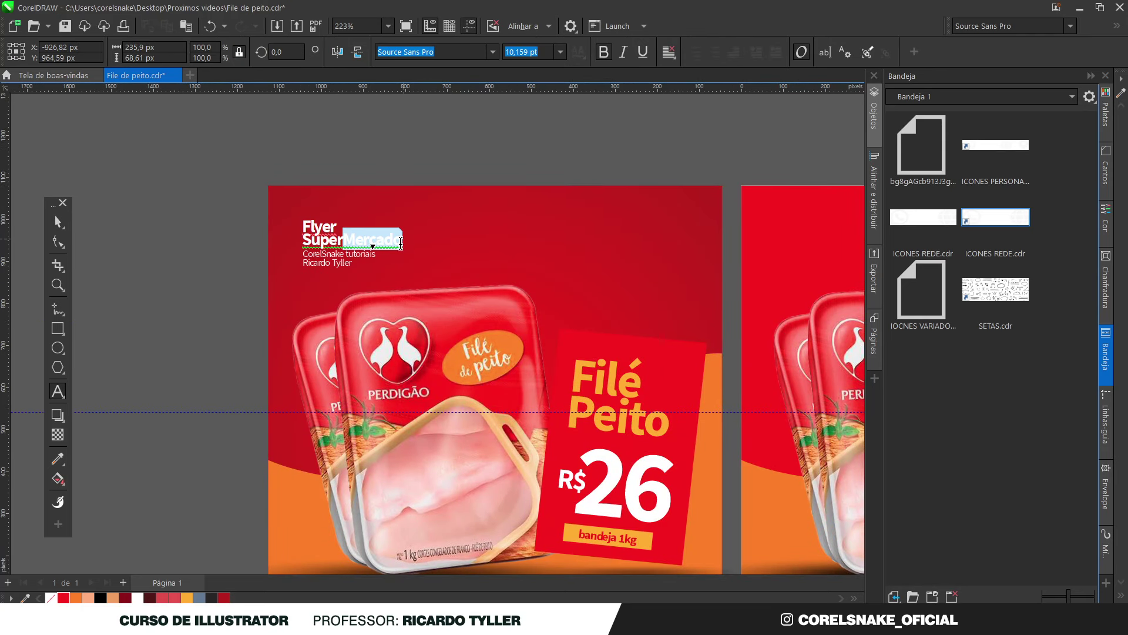
click(187, 598)
click(58, 222)
click(184, 227)
scroll(289, 247, down, 2)
scroll(245, 306, down, 2)
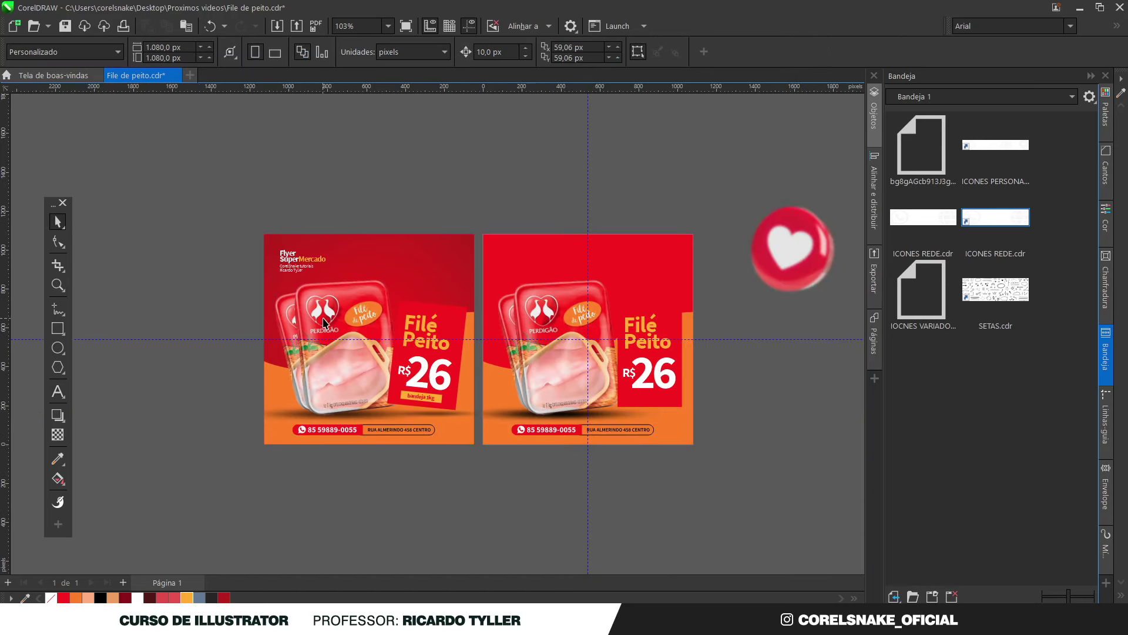
scroll(327, 324, up, 2)
scroll(253, 305, down, 2)
scroll(312, 315, up, 2)
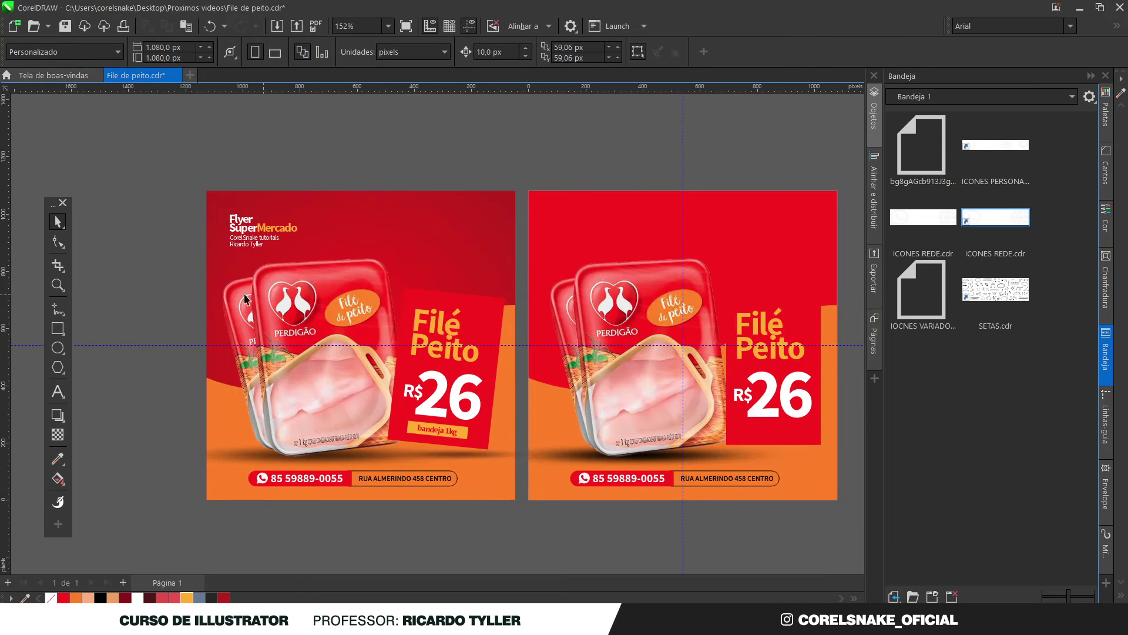
scroll(226, 296, down, 2)
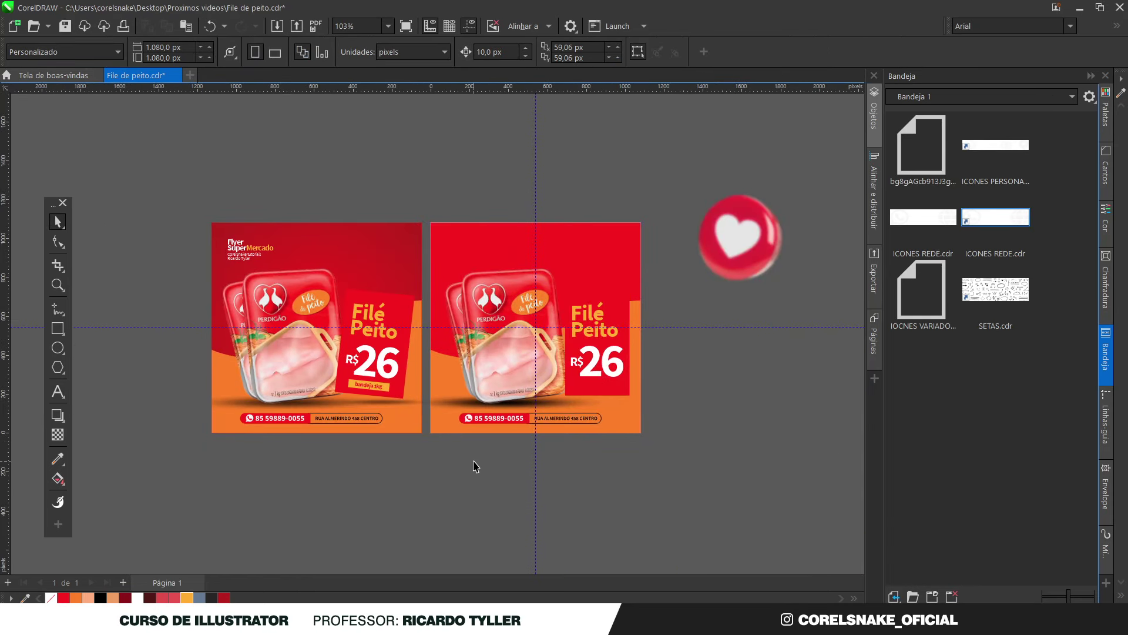
Delete the second flyer and crop the bottom bitmap back to the page edge
drag(668, 495, 412, 189)
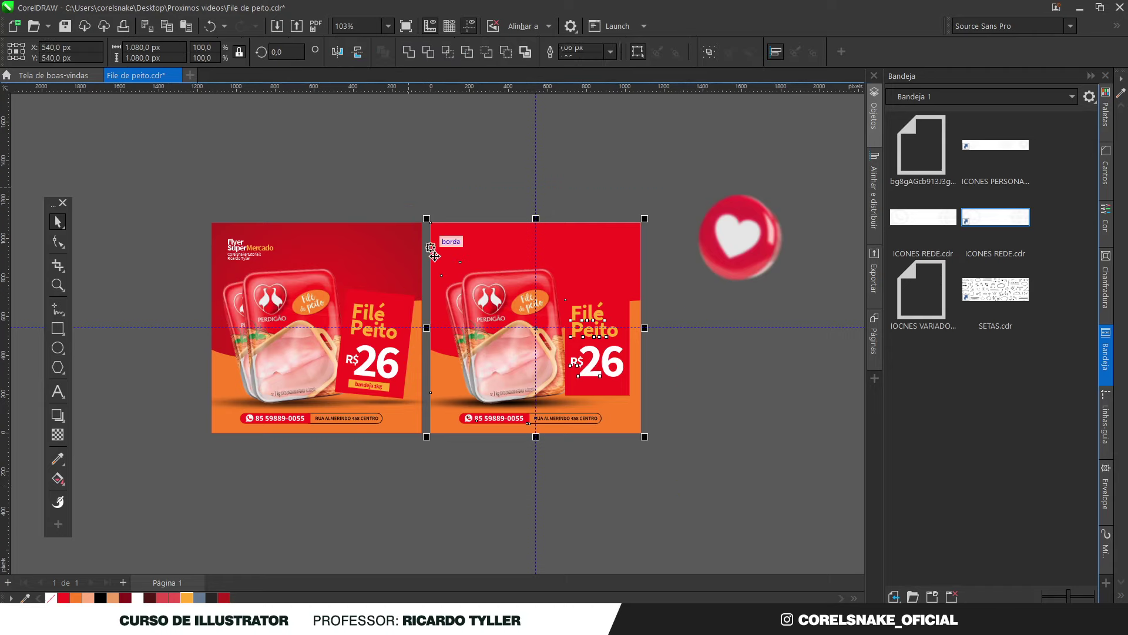
key(Delete)
click(427, 404)
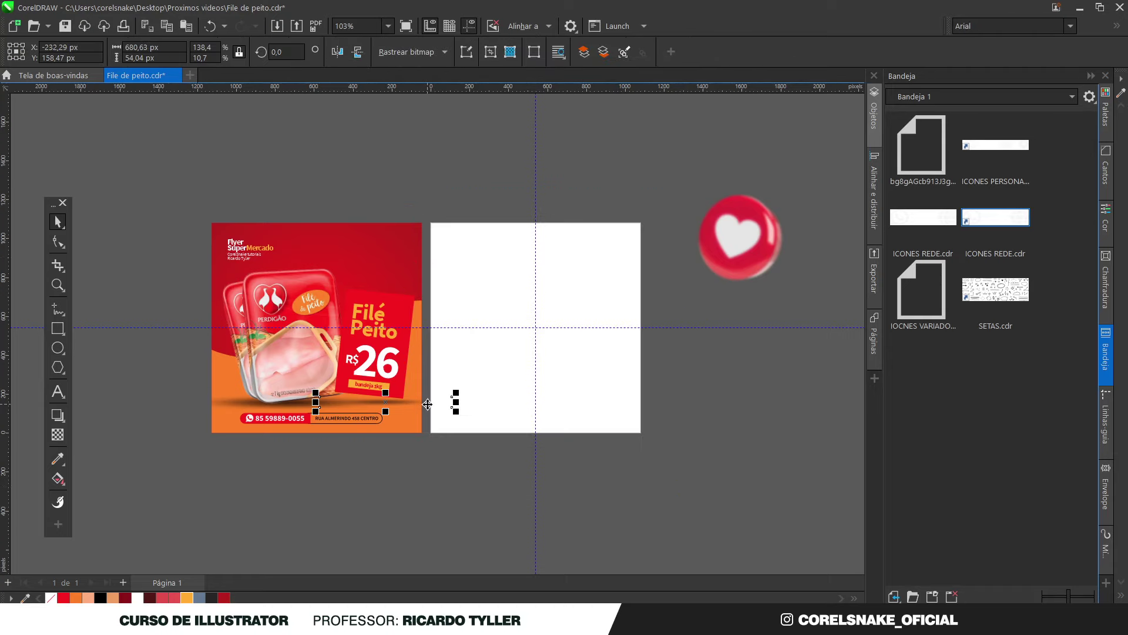
click(58, 242)
drag(428, 441, 428, 441)
drag(452, 407, 422, 407)
click(58, 221)
Centre the whole left flyer group on the page
drag(156, 181, 443, 509)
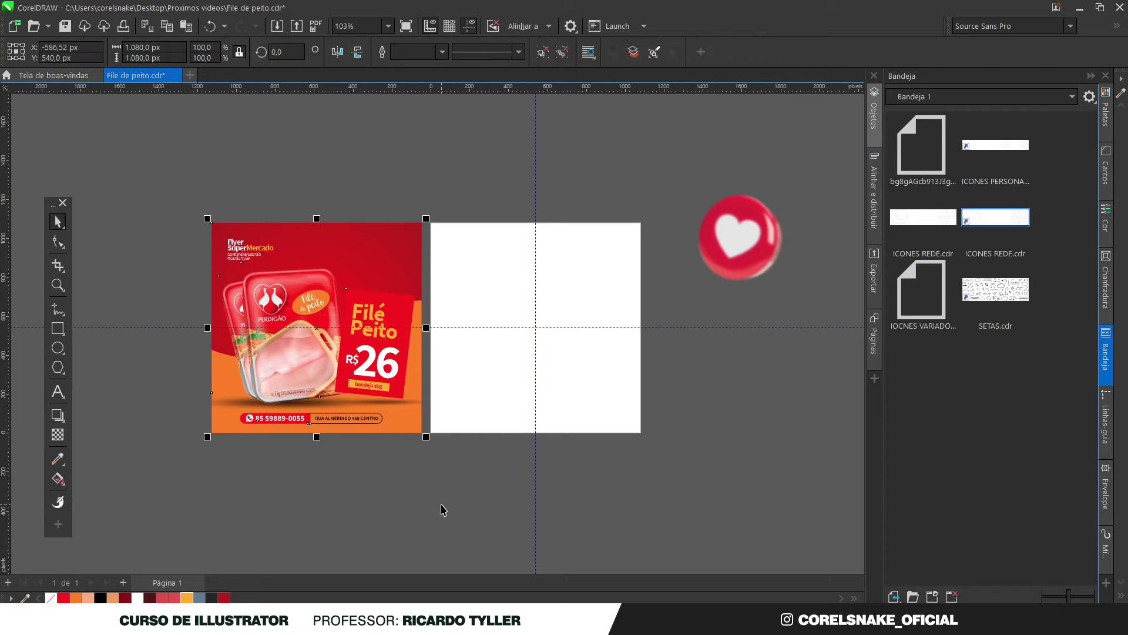
key(p)
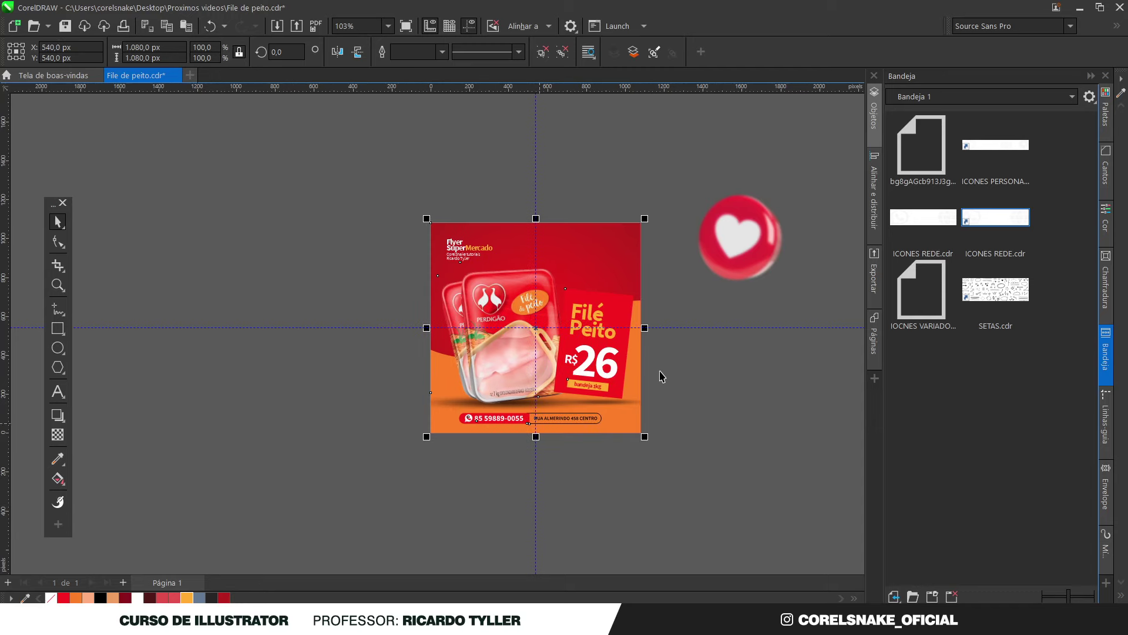
scroll(654, 293, up, 2)
click(656, 294)
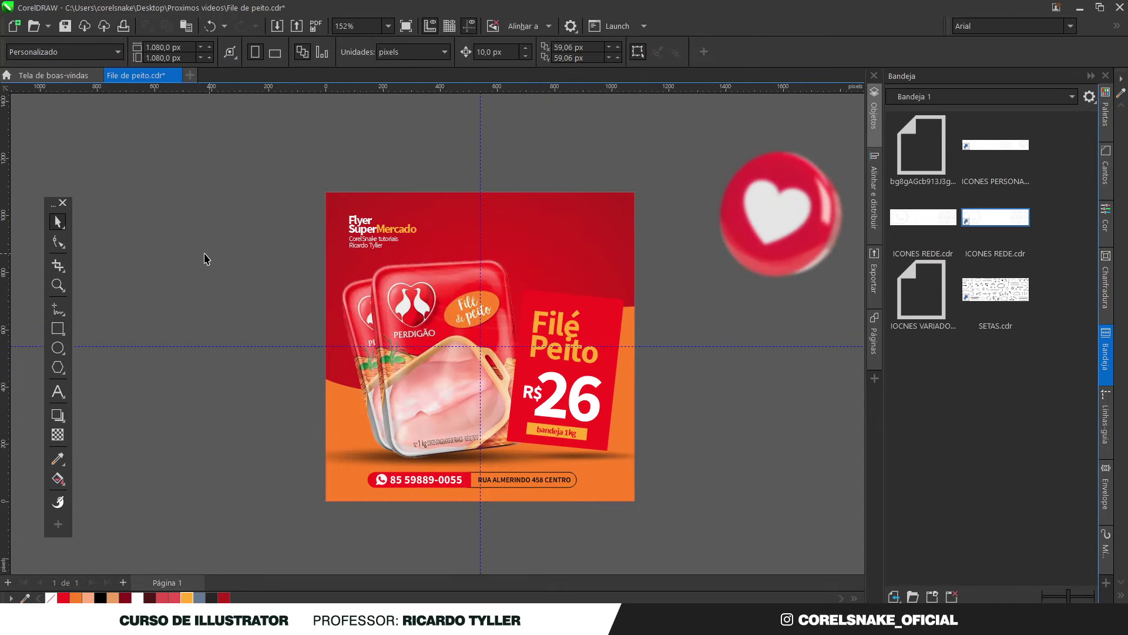
Add a page-sized rectangle and enlarge the heart icon to 35.7%
double_click(58, 329)
click(59, 222)
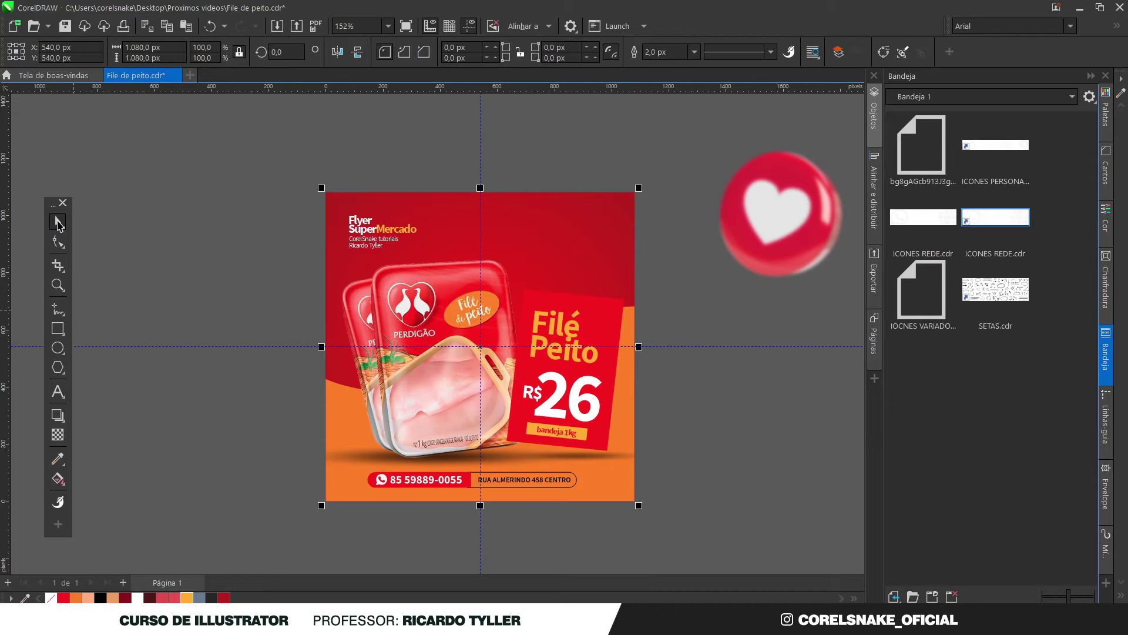
click(750, 216)
click(751, 212)
scroll(684, 232, down, 1)
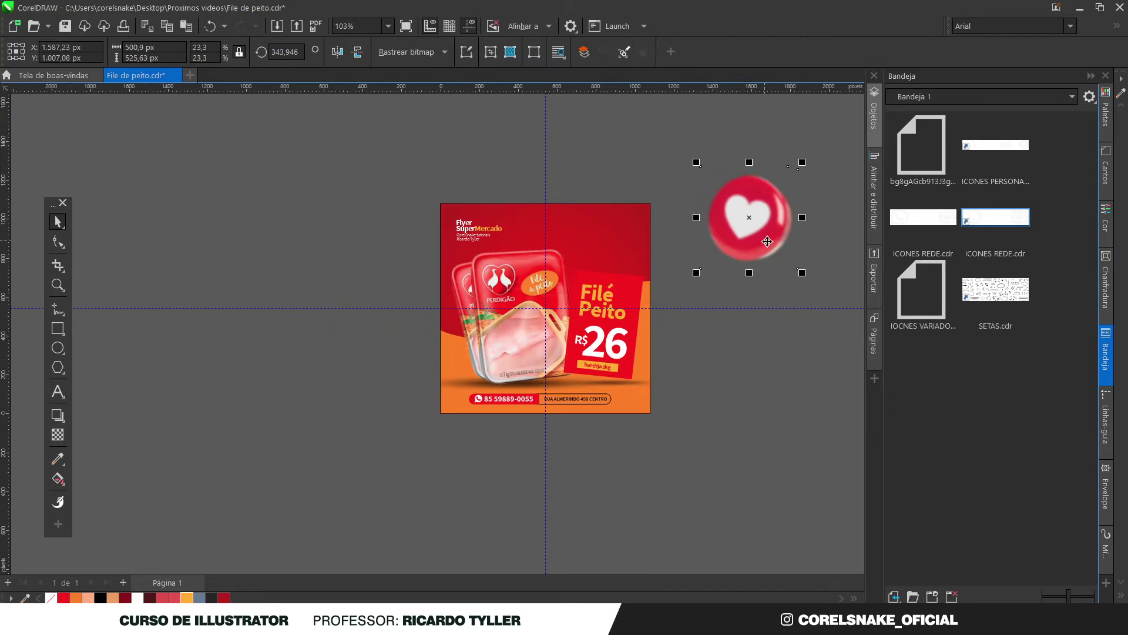
drag(800, 272, 828, 300)
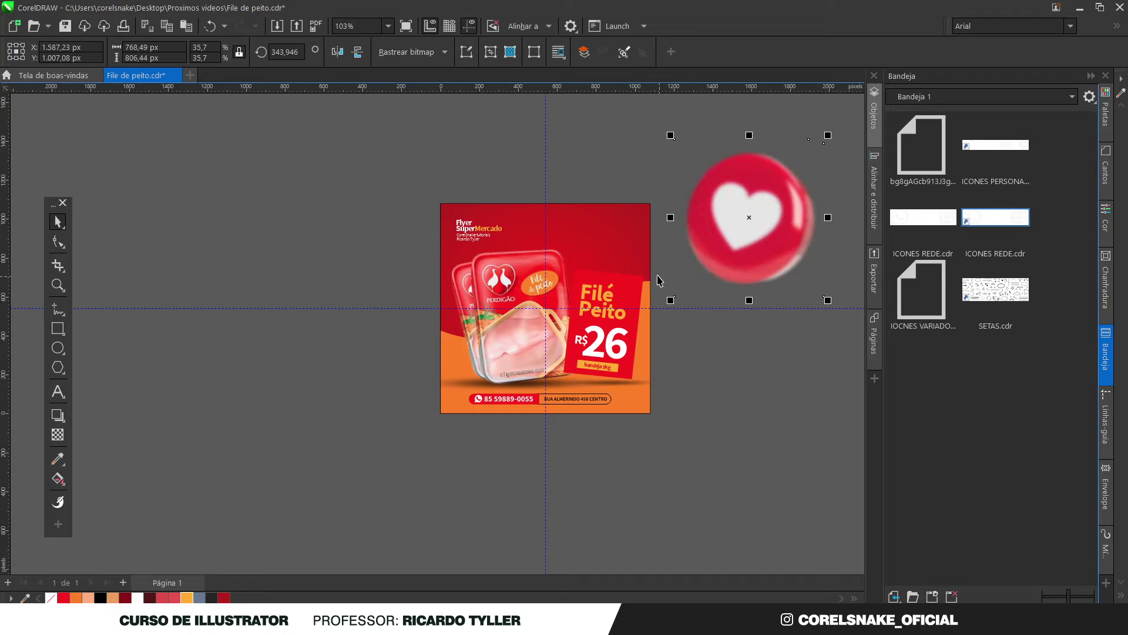
Shrink the heart to 26.6% at the top-right corner and drag a copy to the left edge
key(Escape)
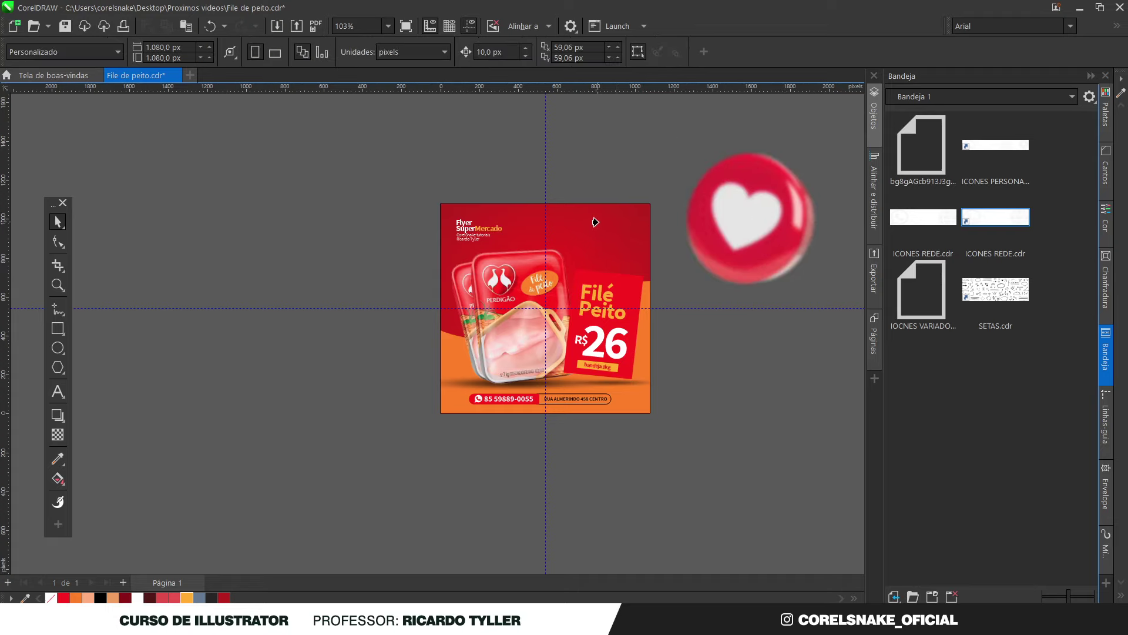
click(667, 260)
key(p)
key(ctrl+z)
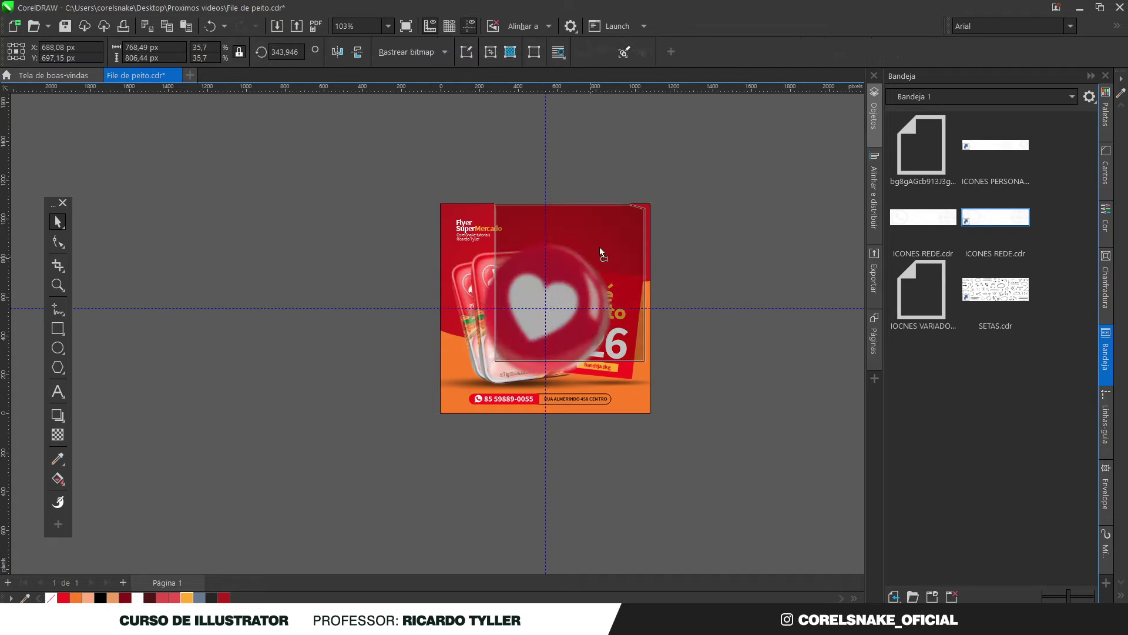
key(ctrl+z)
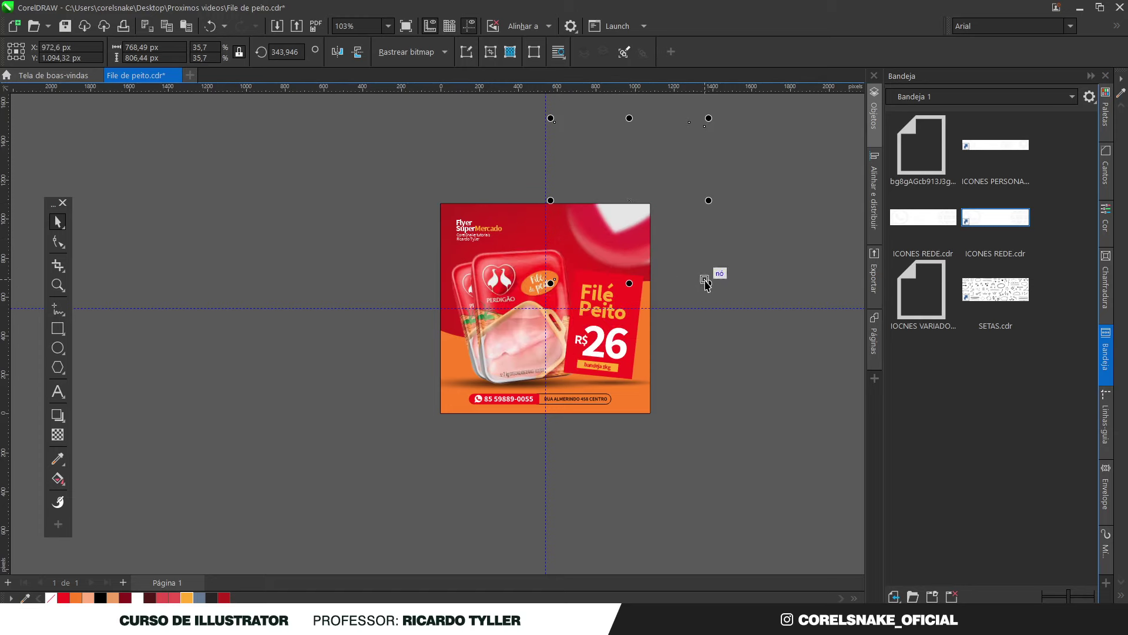
key(ctrl+z)
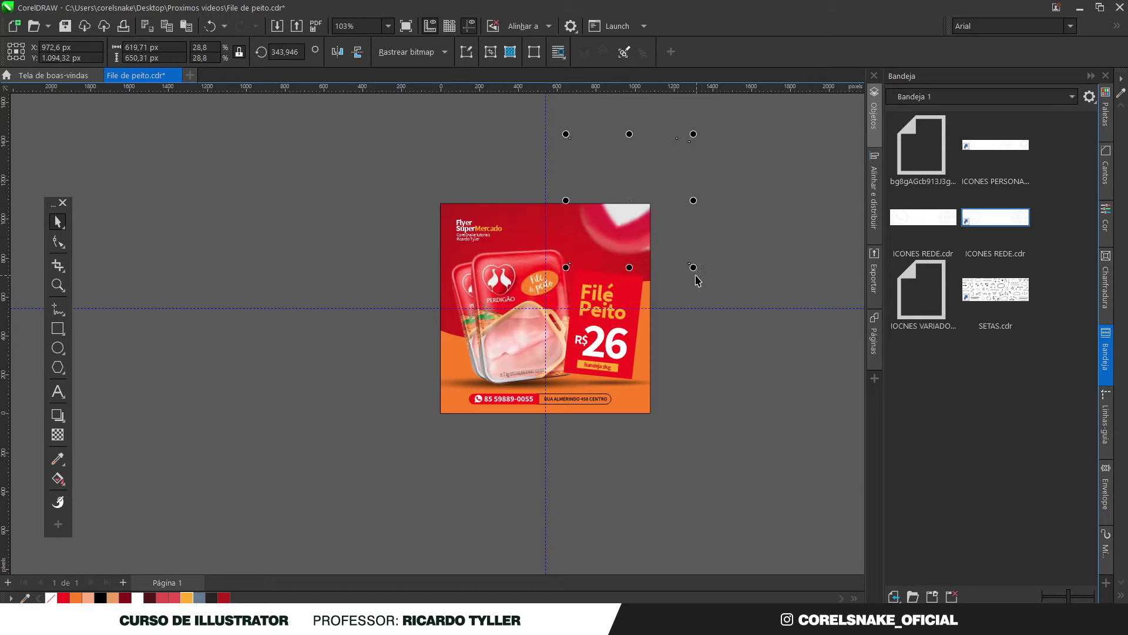
key(ctrl+z)
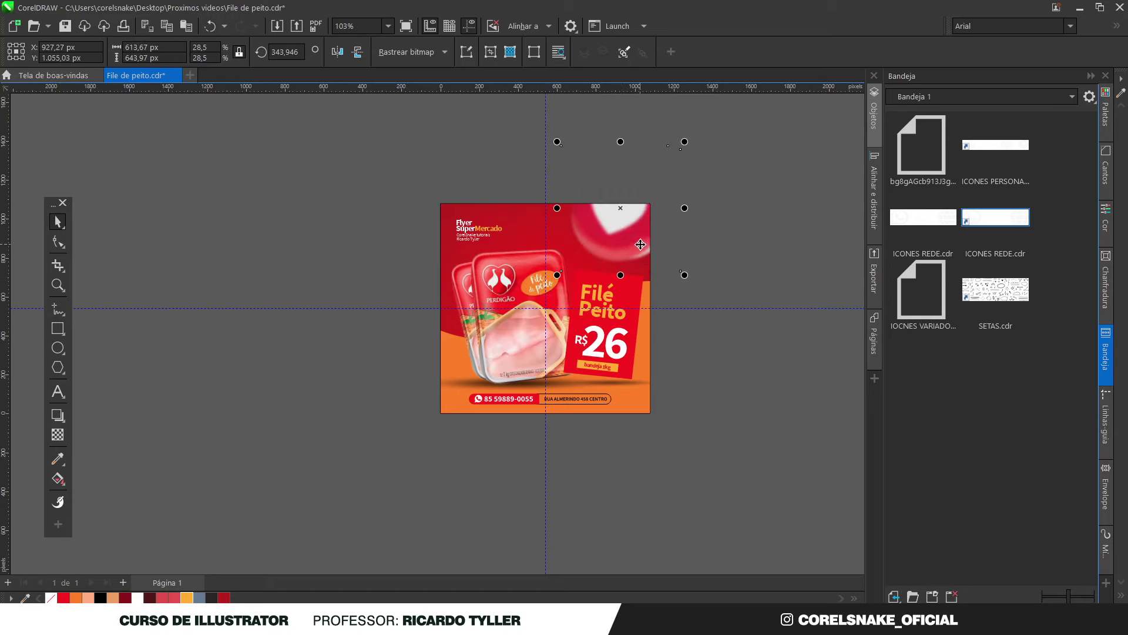
drag(685, 141, 681, 153)
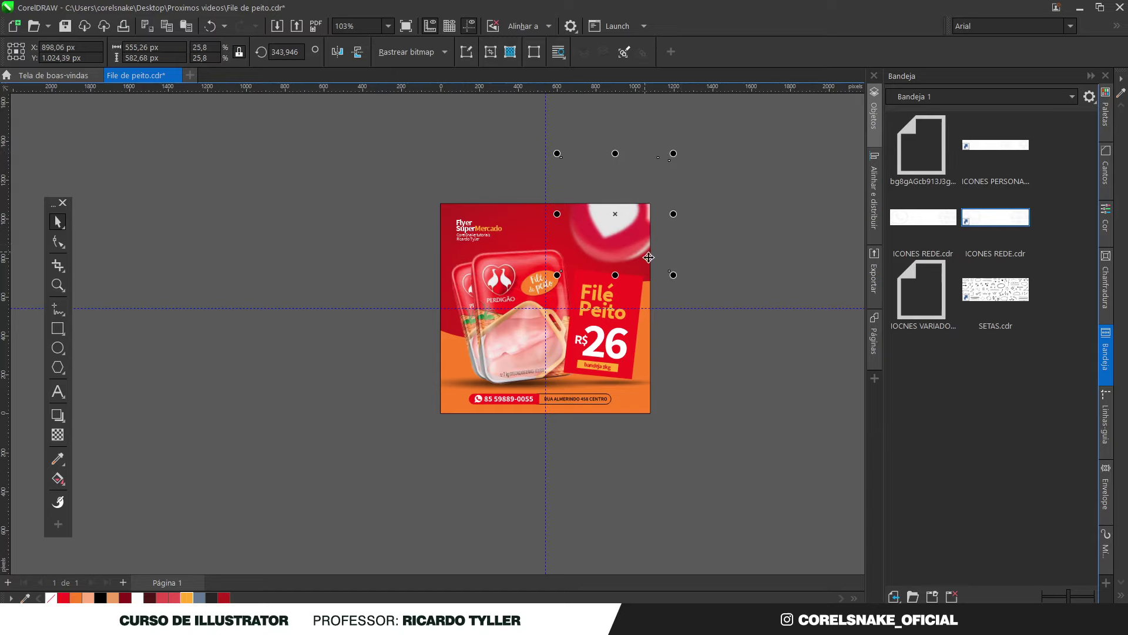
drag(673, 274, 681, 283)
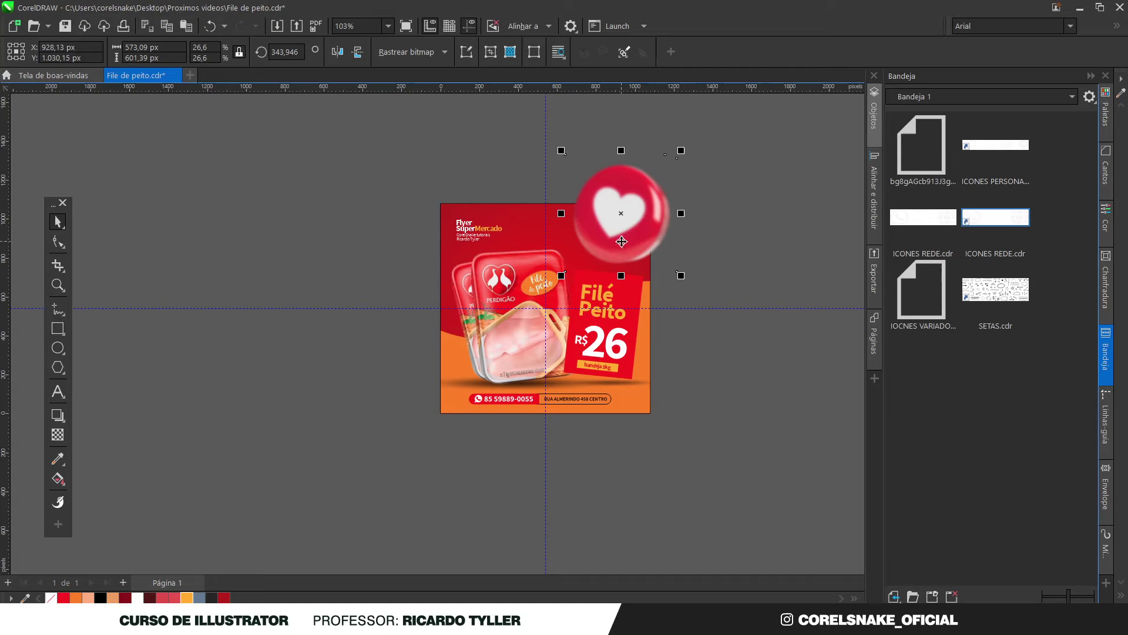
drag(622, 241, 460, 320)
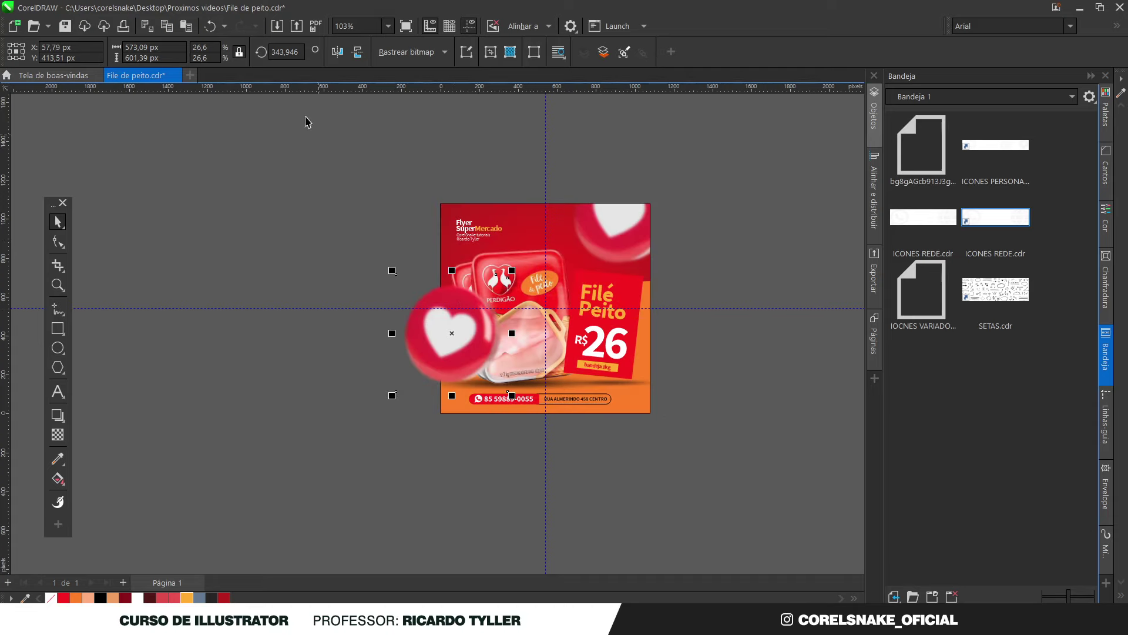
Shrink the left heart copy and settle it over the product packs
drag(392, 270, 437, 321)
drag(470, 356, 460, 349)
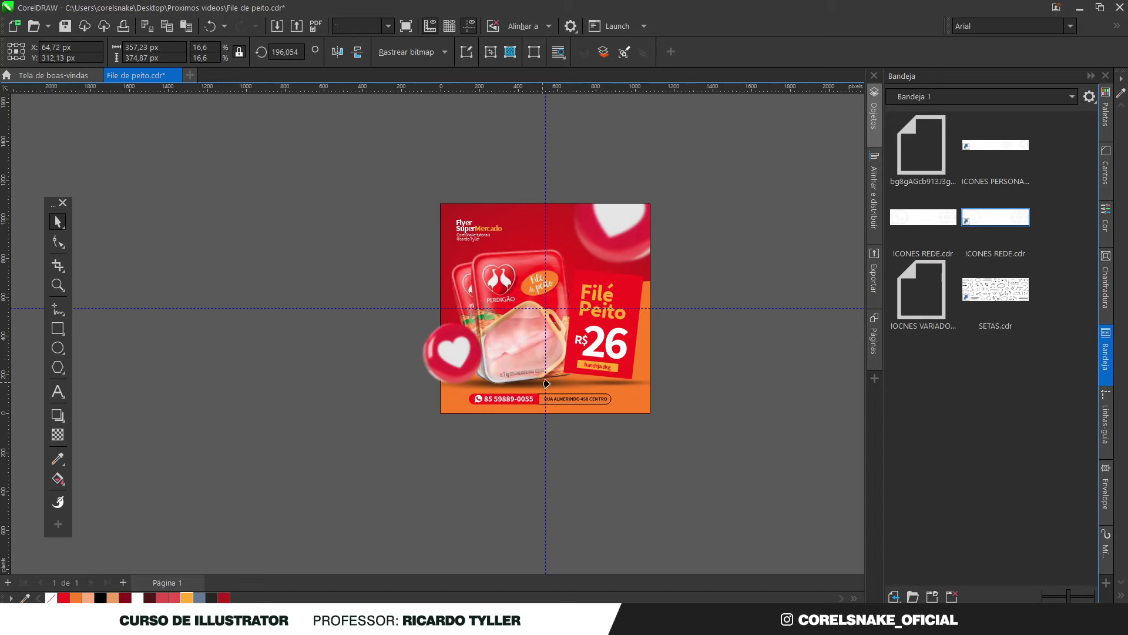
key(Escape)
Mirror a heart horizontally, shrink it to about 14%, and clip it into the bottom-right corner
click(576, 220)
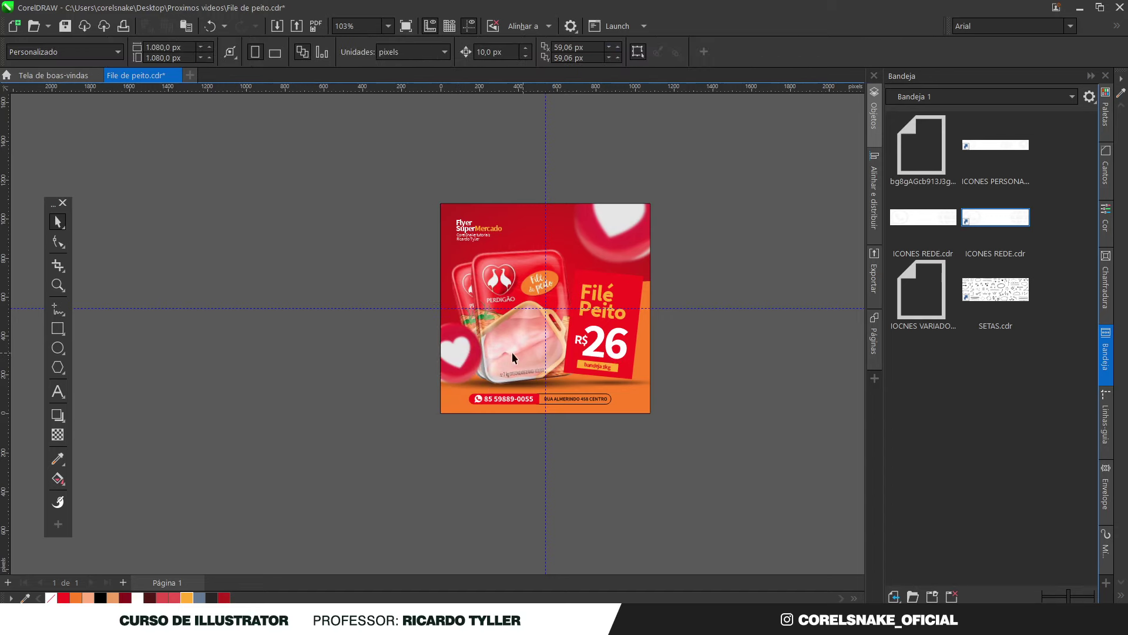
ctrl+click(458, 348)
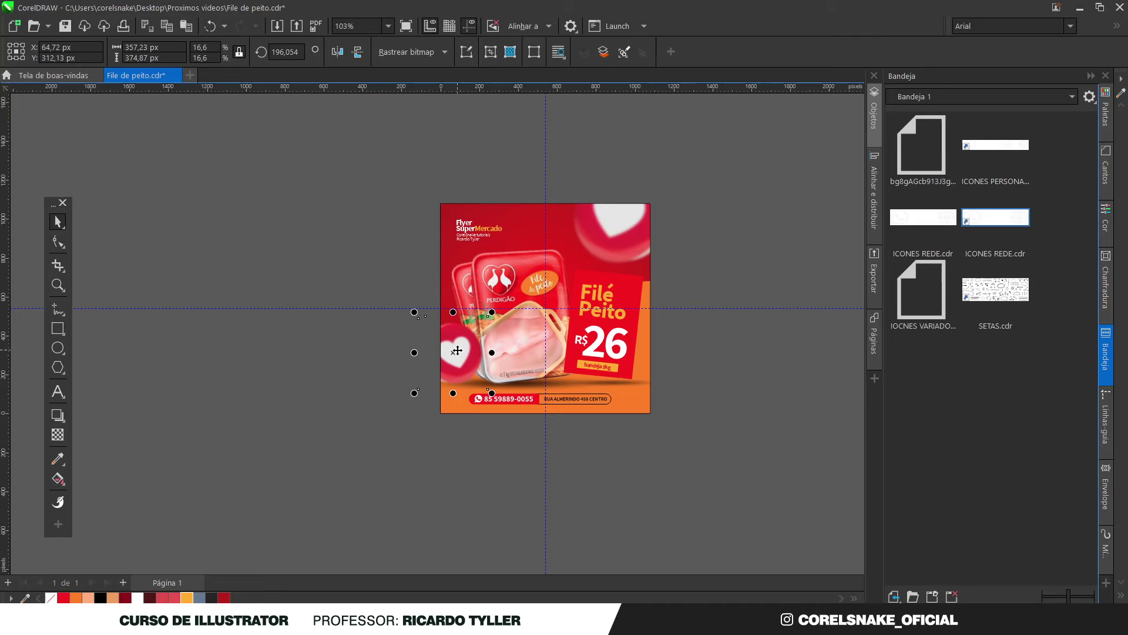
drag(454, 352, 624, 386)
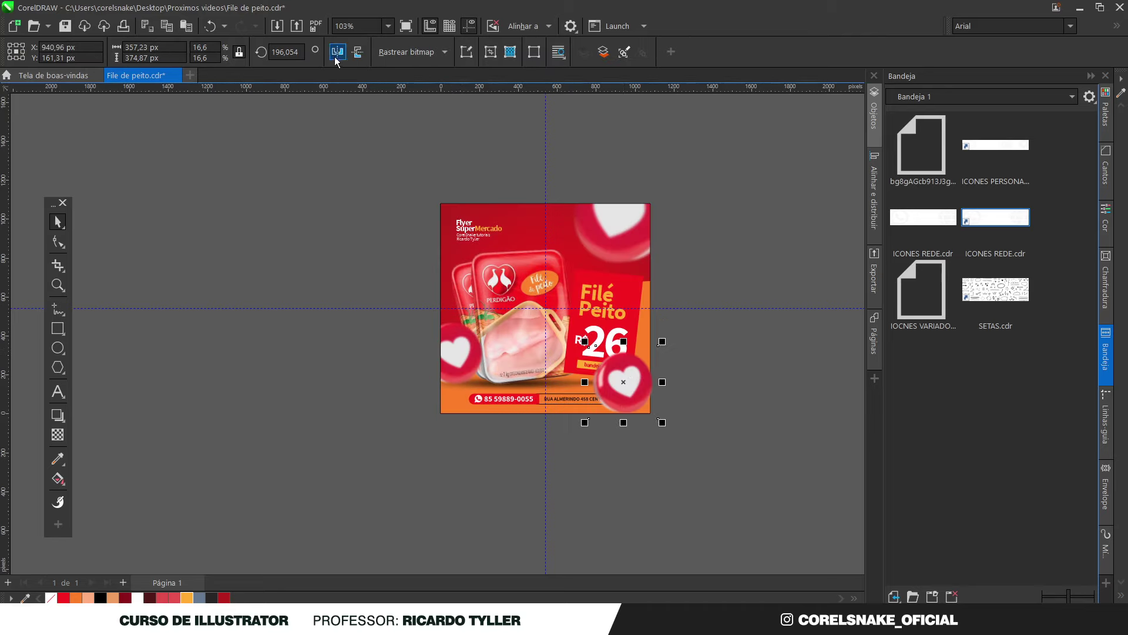
click(337, 51)
drag(664, 343, 651, 353)
drag(619, 393, 641, 413)
click(640, 406)
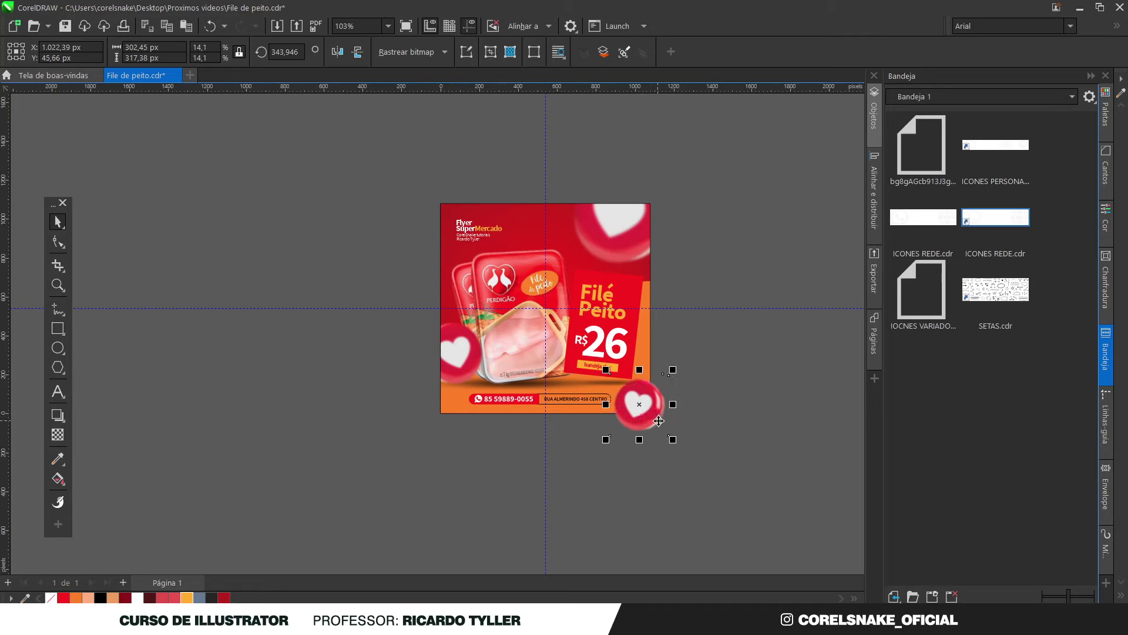
click(686, 454)
click(651, 421)
drag(638, 382, 646, 372)
Move the bottom-right heart down-left into the corner and shrink it to about 19%
scroll(591, 312, up, 2)
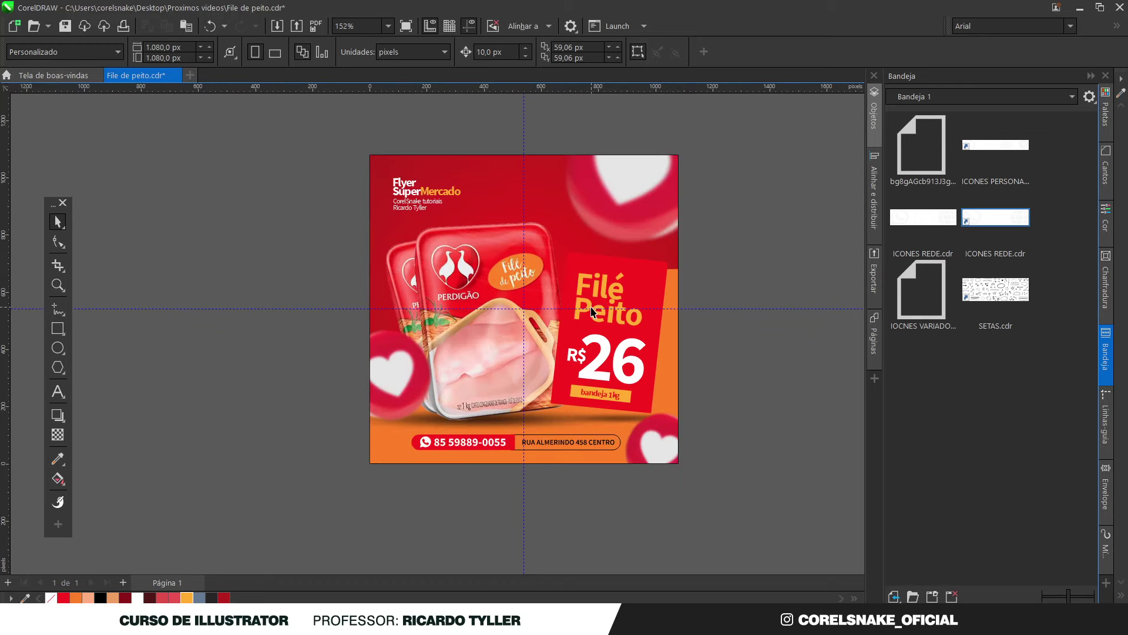
click(664, 441)
ctrl+click(662, 436)
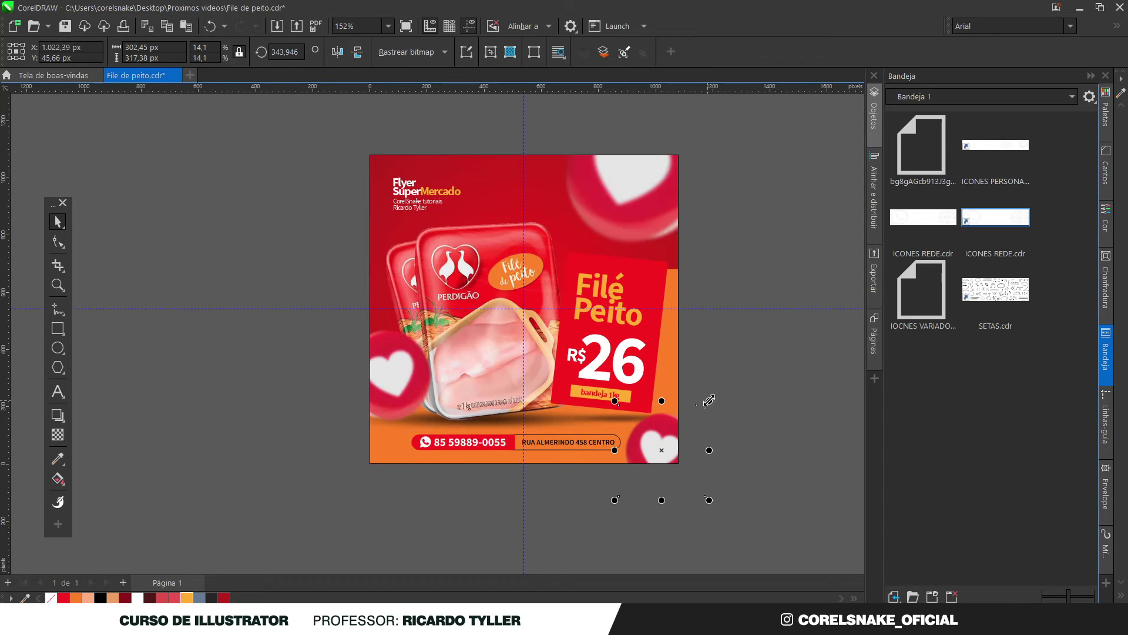
drag(673, 418, 639, 441)
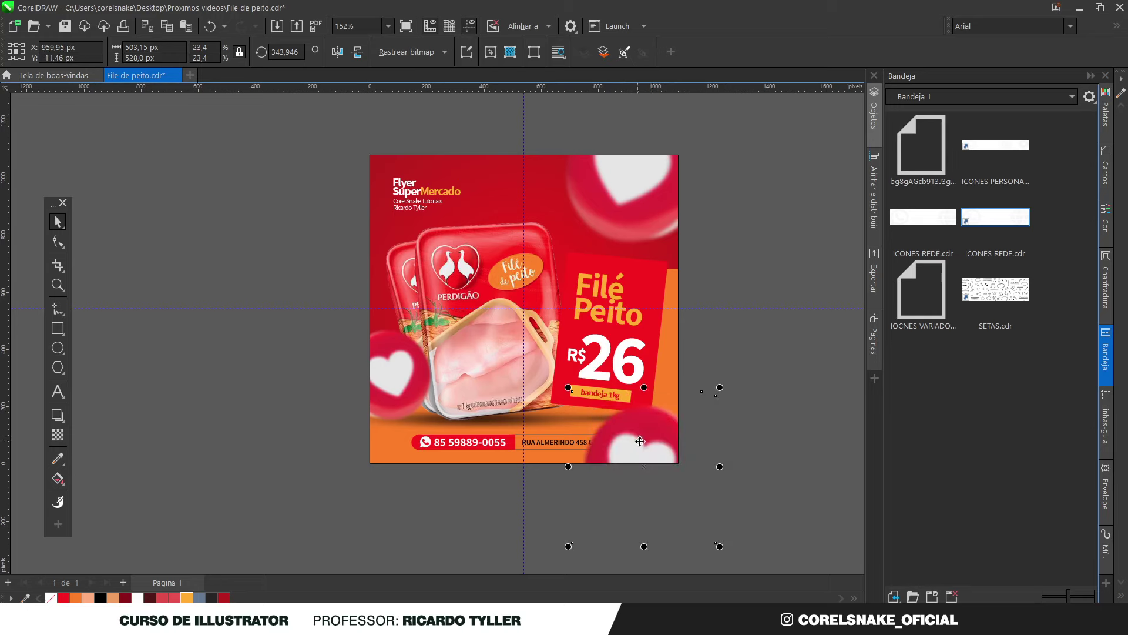
drag(721, 548, 694, 520)
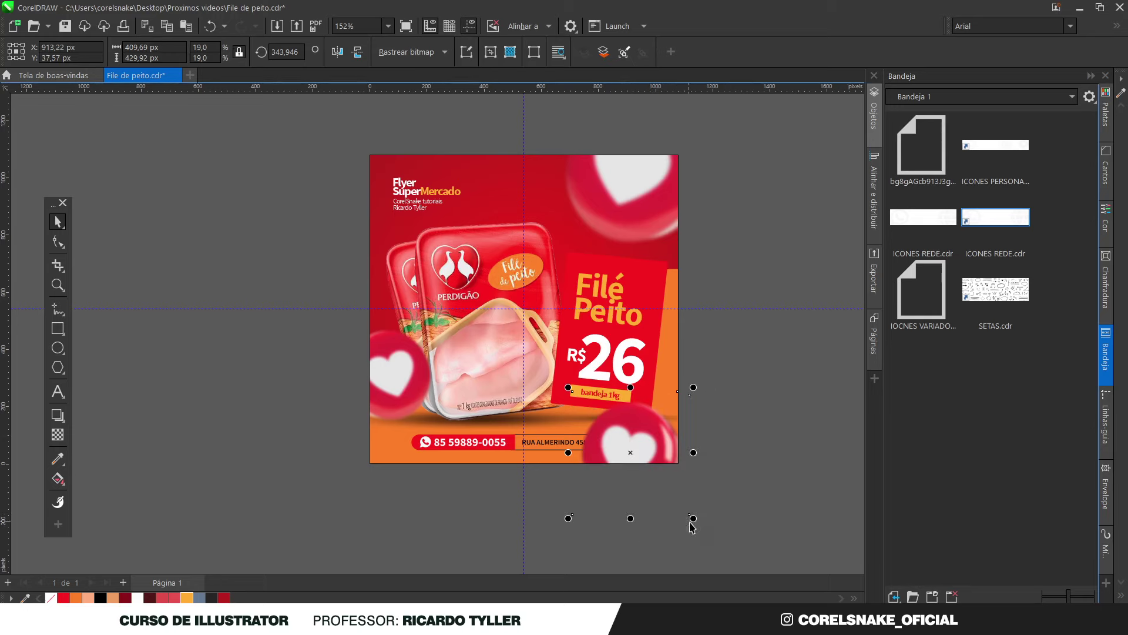
drag(693, 519, 713, 537)
click(544, 486)
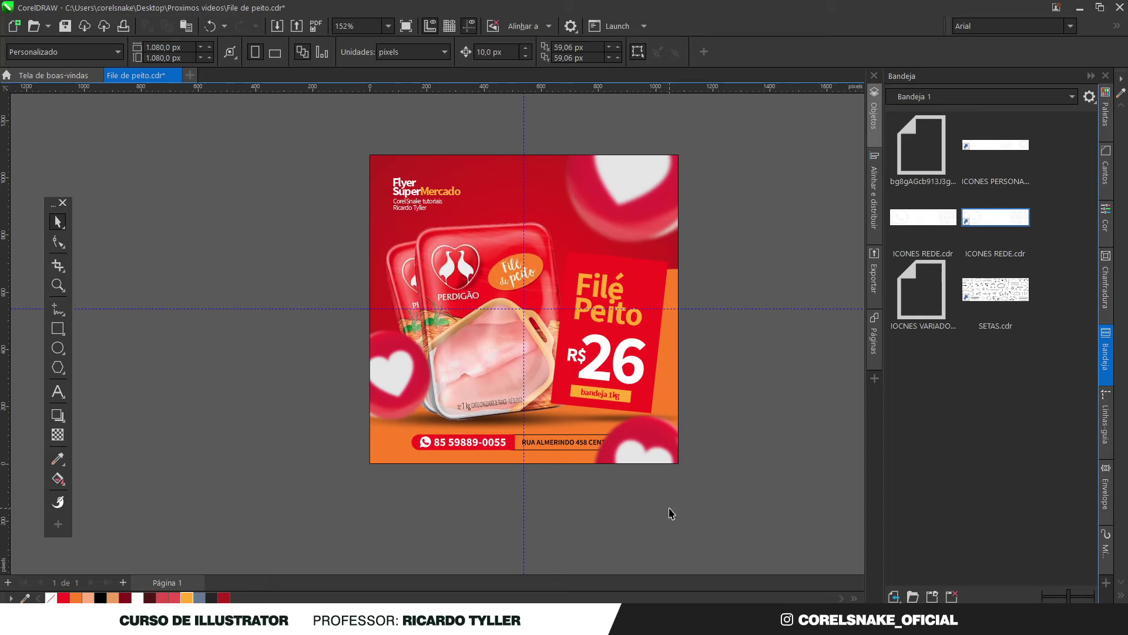
Shift the phone and address bar left and enlarge it slightly
drag(661, 504, 385, 419)
drag(586, 448, 594, 453)
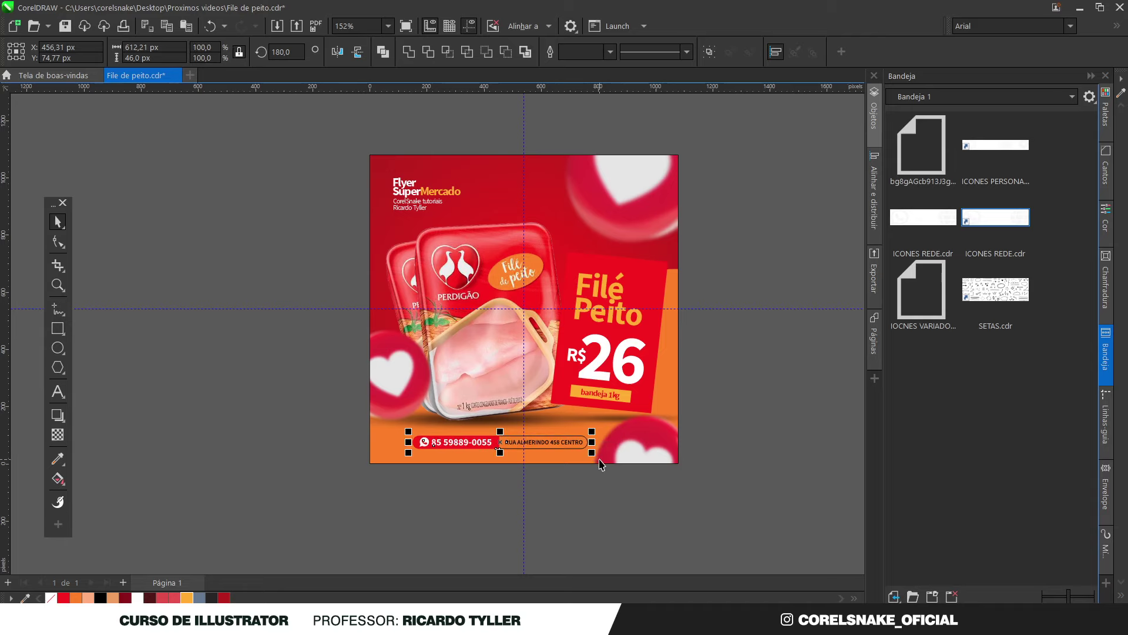
drag(407, 432, 394, 431)
click(619, 503)
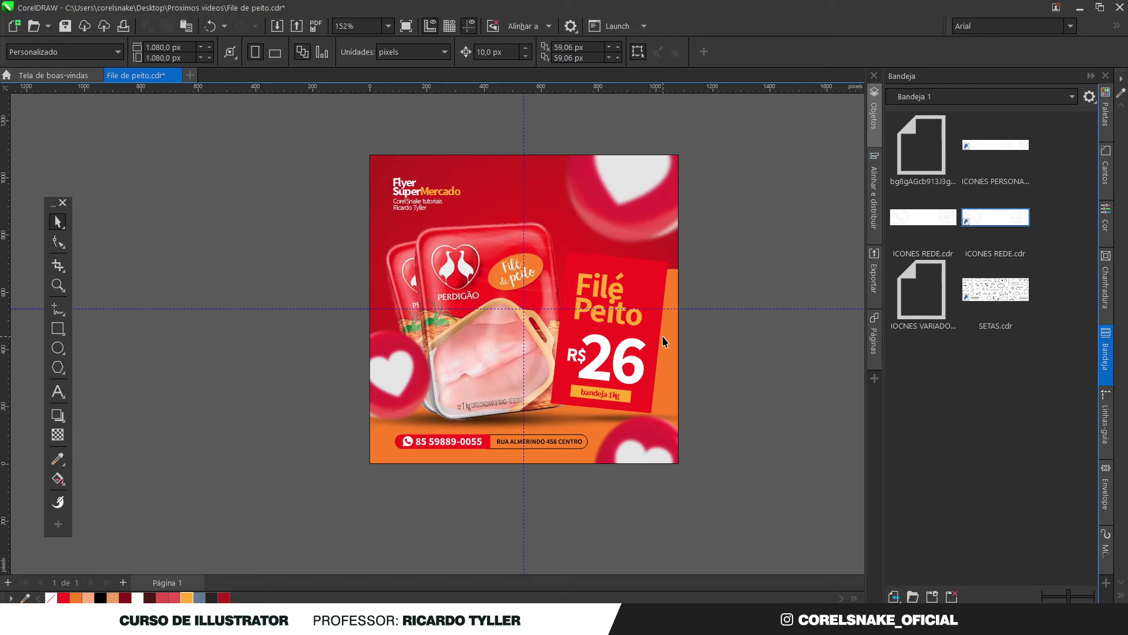
Try removing the bandeja 1kg text and filling the label black, then undo it
scroll(742, 413, up, 2)
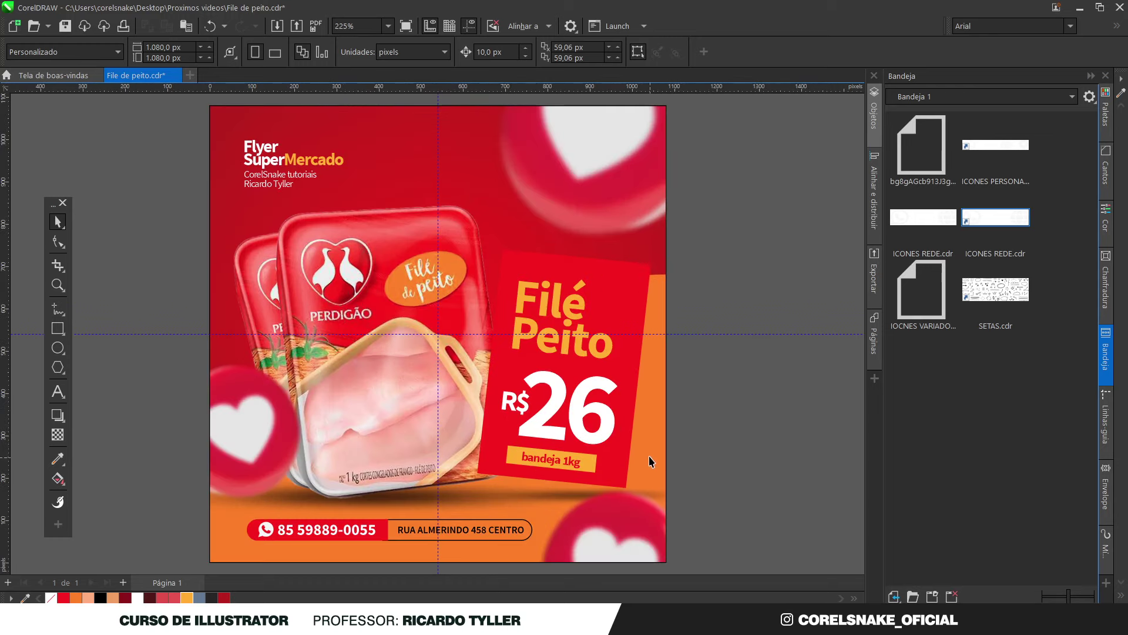
click(516, 460)
ctrl+click(590, 467)
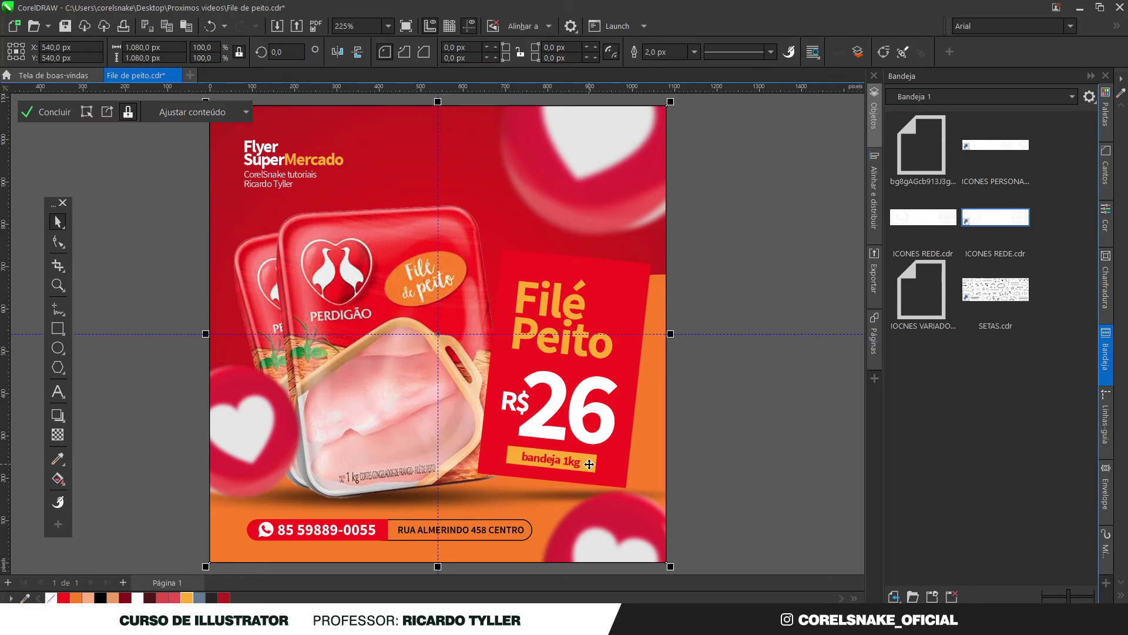
ctrl+click(707, 447)
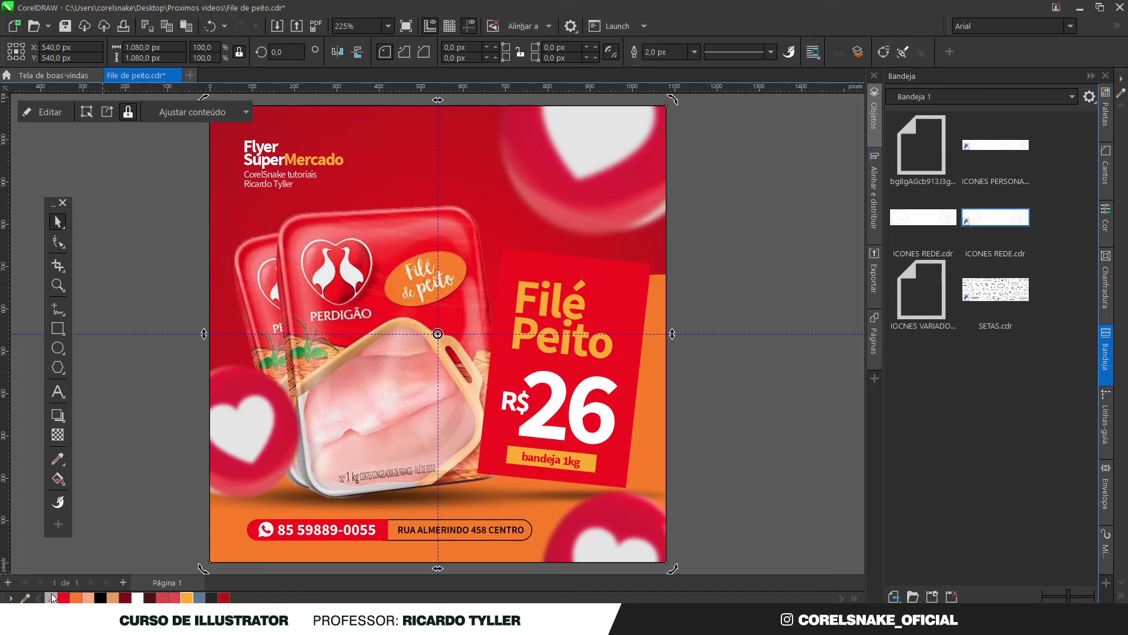
click(708, 449)
click(517, 460)
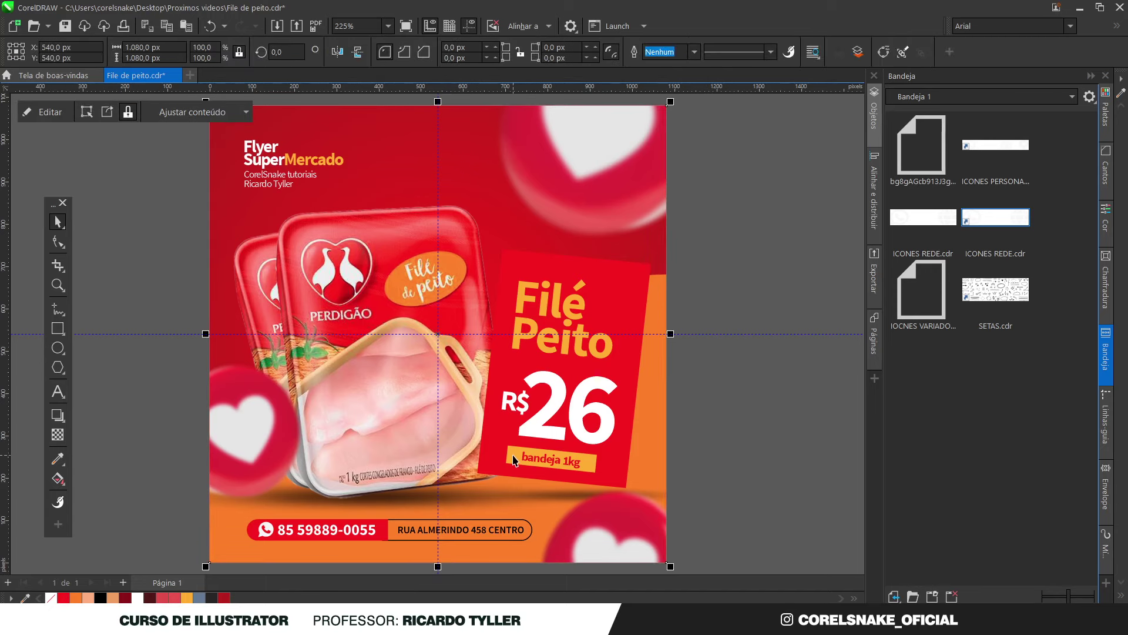
ctrl+click(515, 460)
key(Delete)
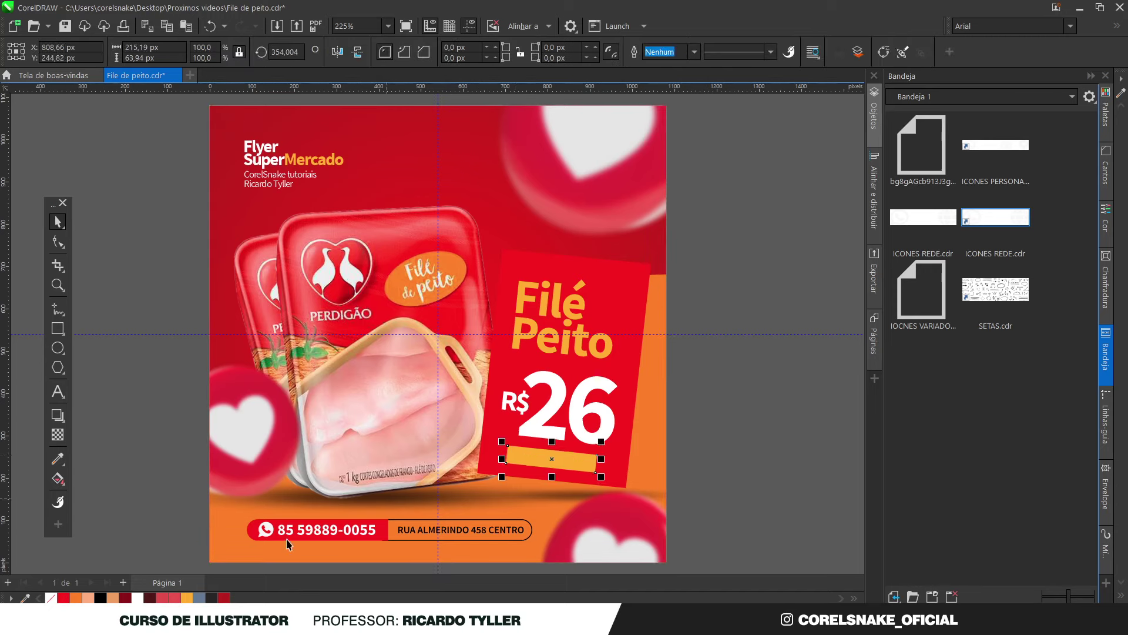
click(101, 598)
scroll(552, 459, up, 5)
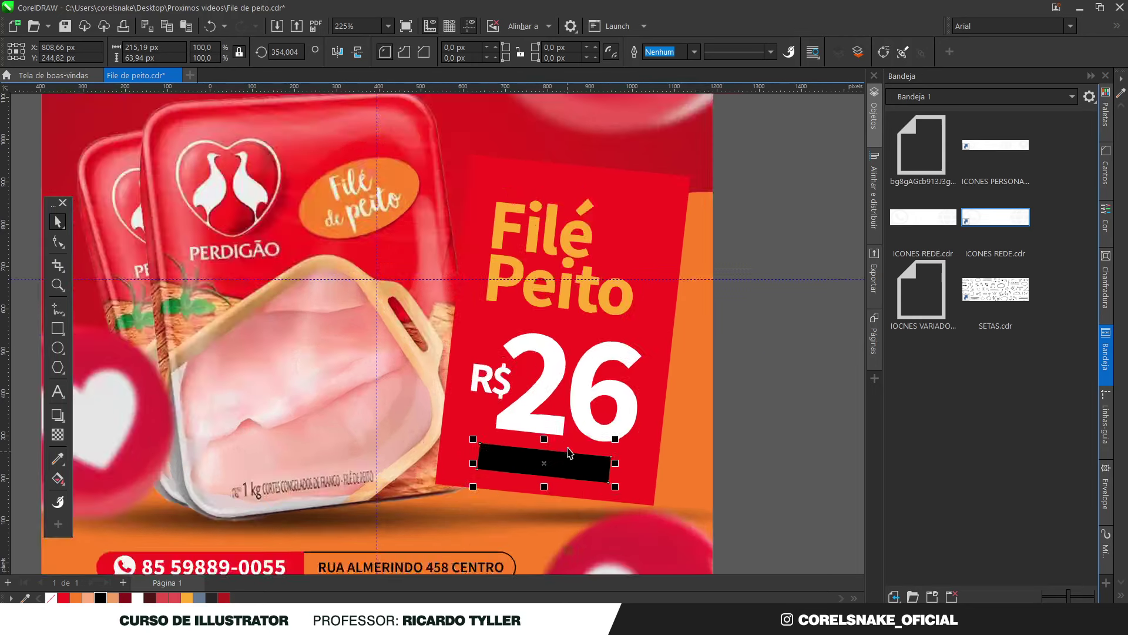
key(ctrl+z)
key(ctrl+z)
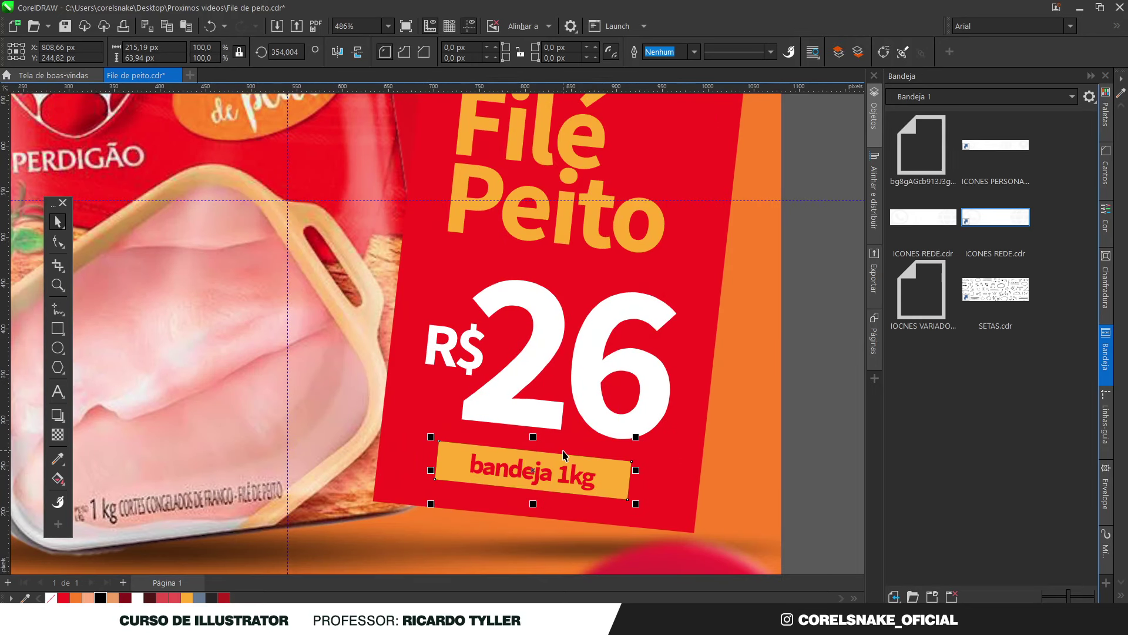
Tilt the bandeja 1kg label slightly and narrow it from its left side
click(529, 473)
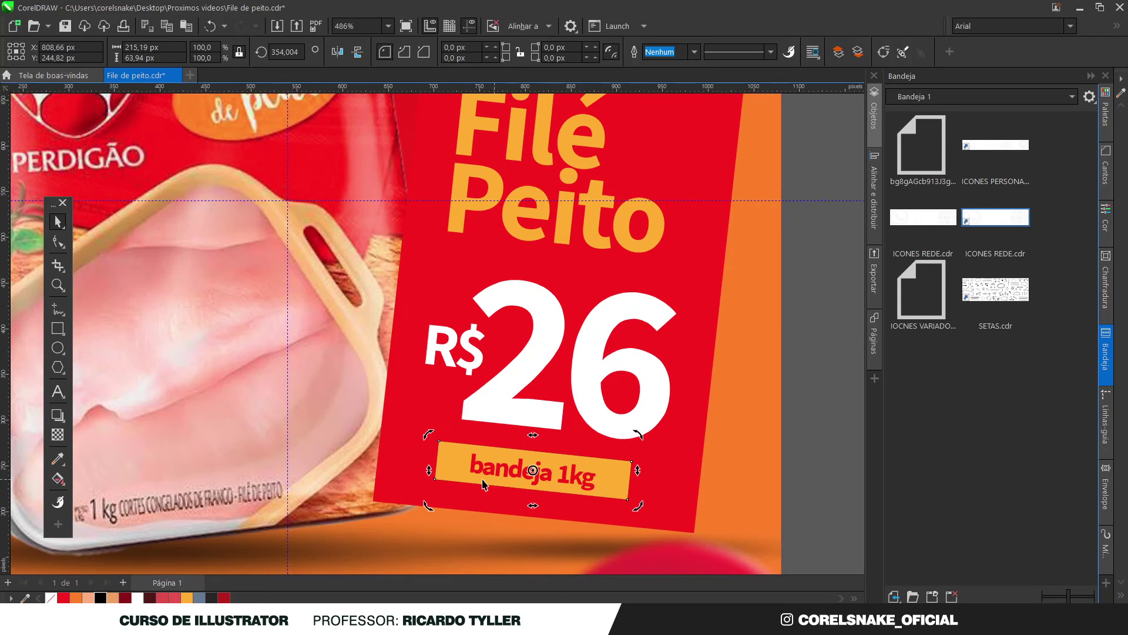
drag(435, 468, 435, 475)
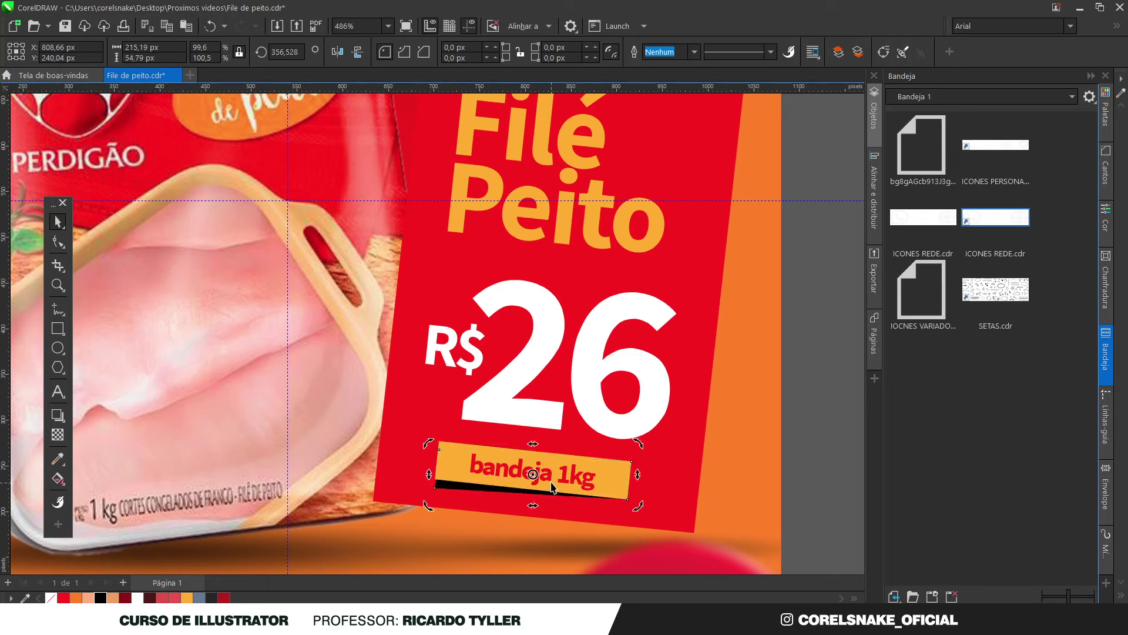
click(533, 473)
drag(435, 474, 444, 474)
scroll(576, 353, down, 4)
scroll(575, 353, up, 3)
scroll(576, 353, down, 1)
scroll(544, 499, down, 1)
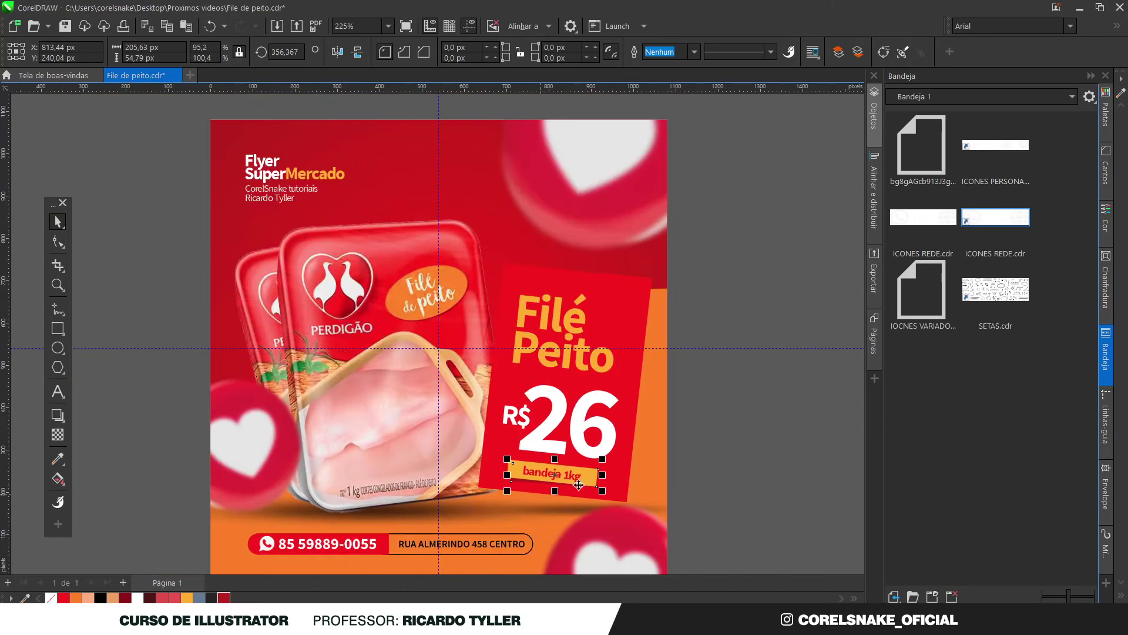
click(720, 458)
scroll(720, 458, down, 1)
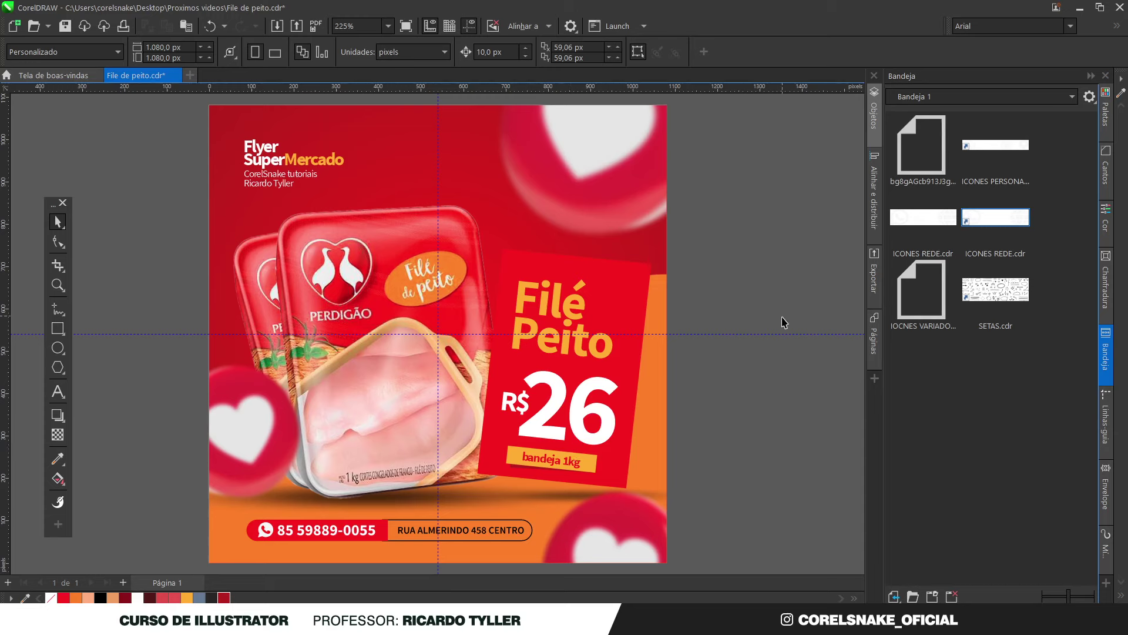
Nudge the left heart bubble slightly down and to the left
click(253, 463)
ctrl+click(243, 419)
drag(244, 401, 235, 414)
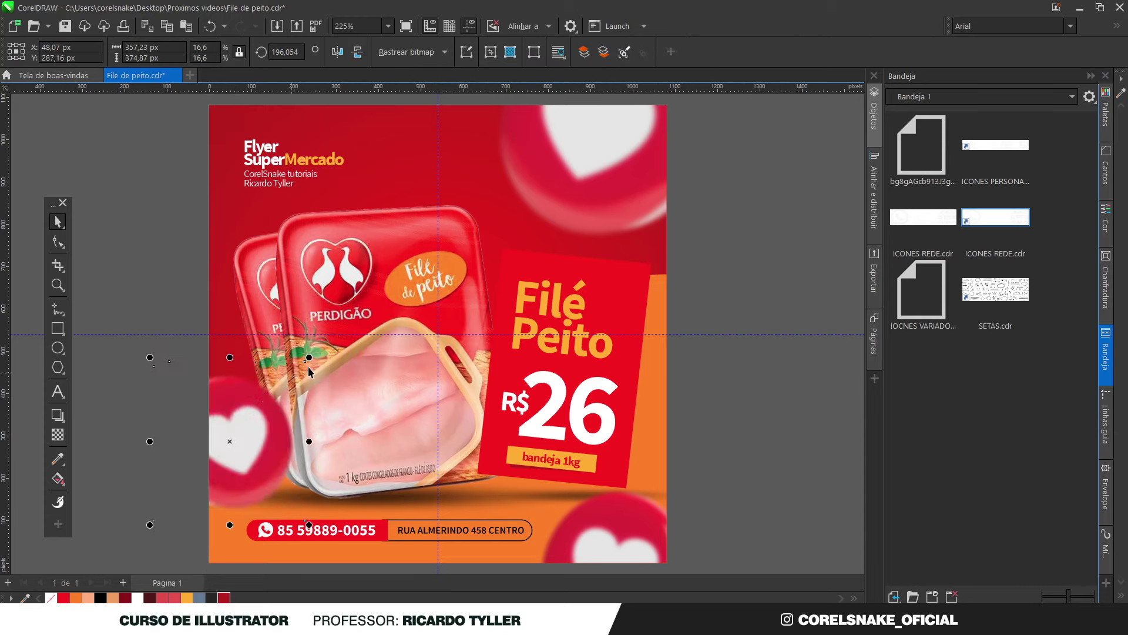
click(776, 394)
scroll(464, 452, down, 2)
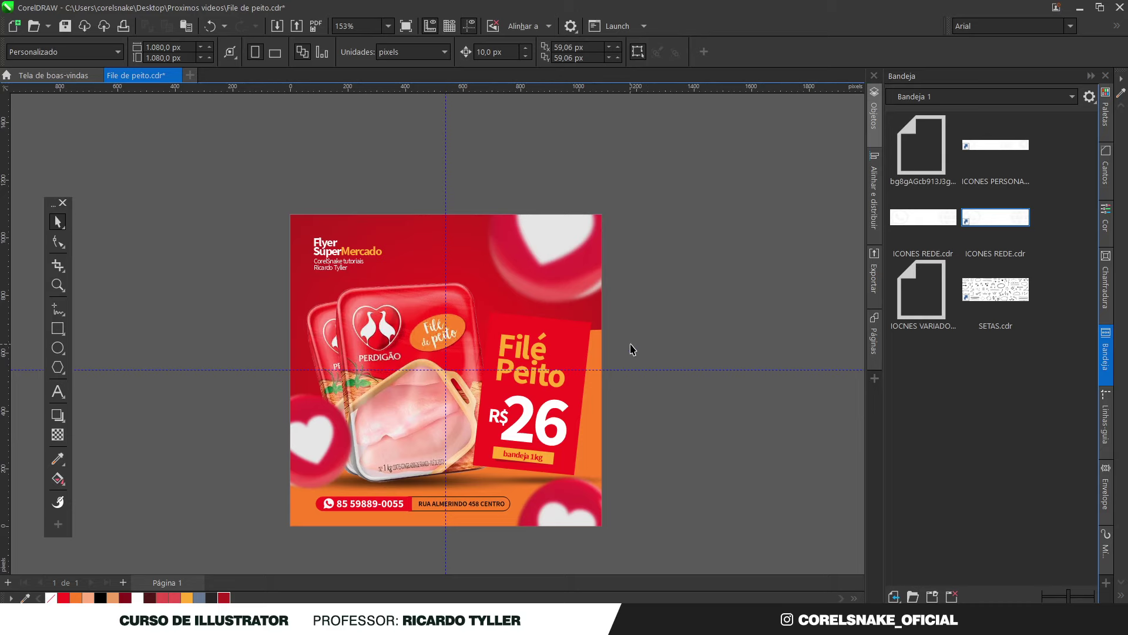
Move the Filé Peito price card slightly lower and further right
drag(637, 320, 471, 469)
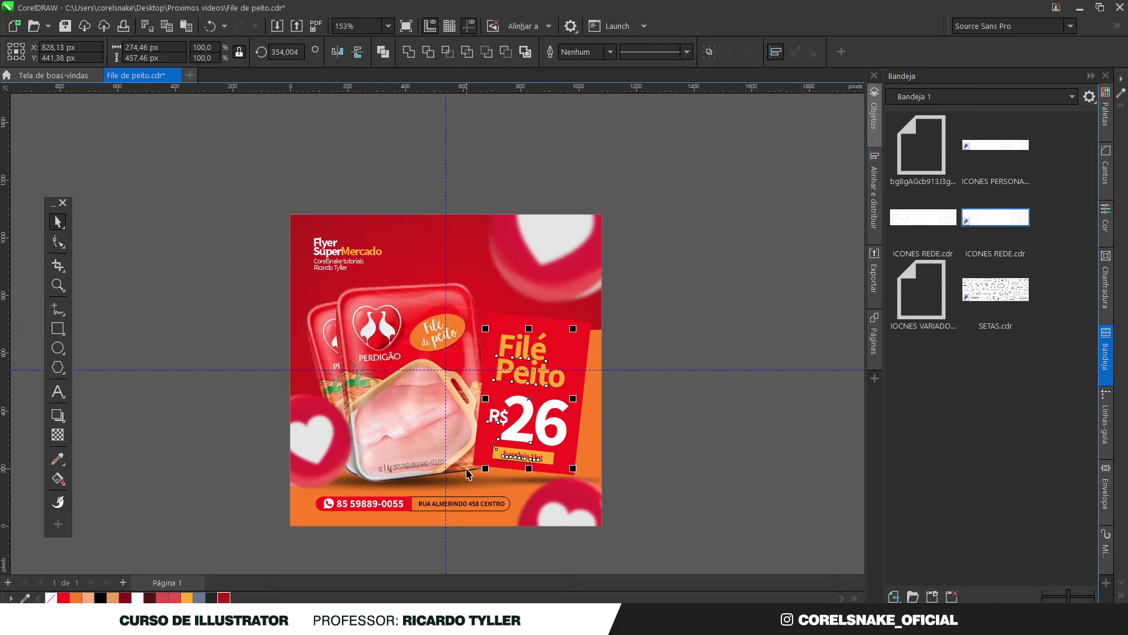
click(538, 346)
scroll(538, 347, up, 3)
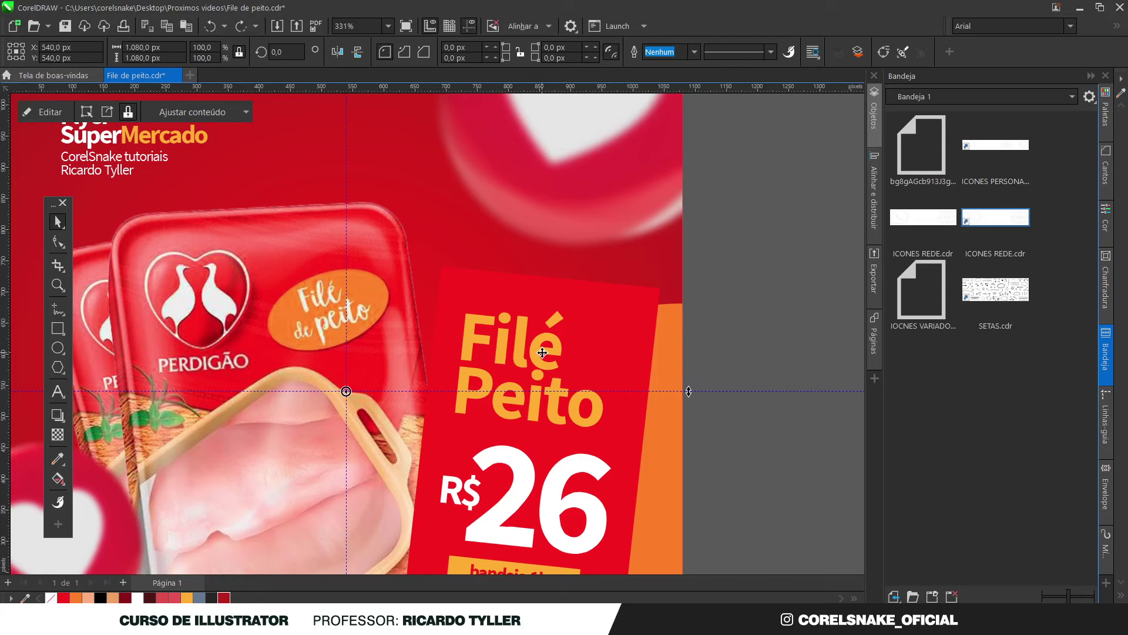
click(540, 351)
drag(519, 440, 533, 450)
scroll(533, 450, down, 2)
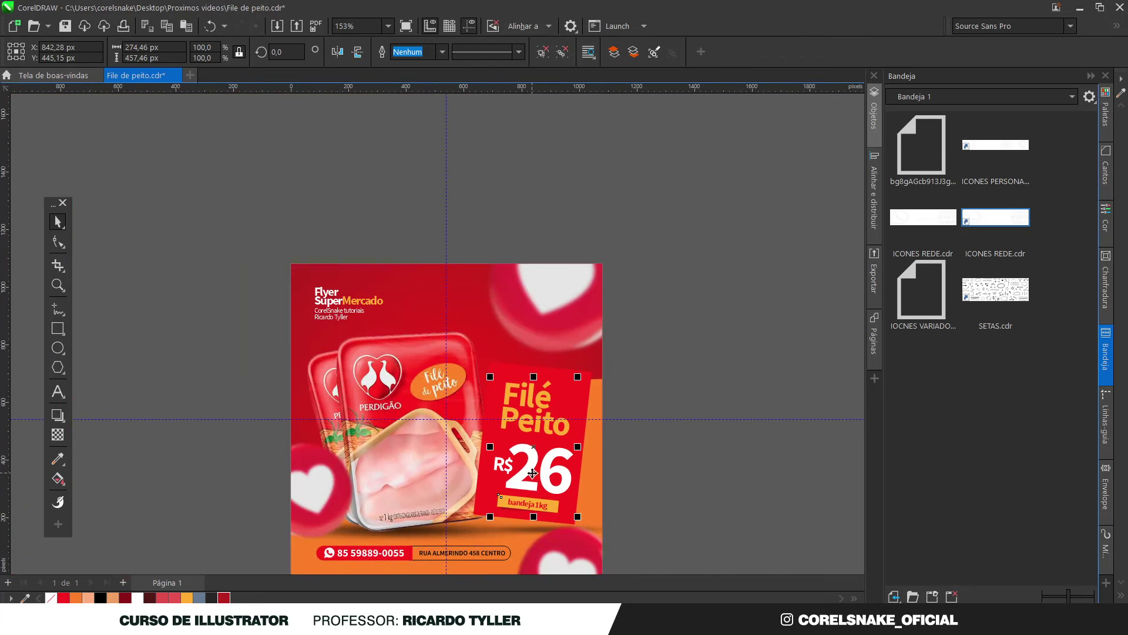
scroll(532, 477, up, 1)
scroll(532, 477, up, 1)
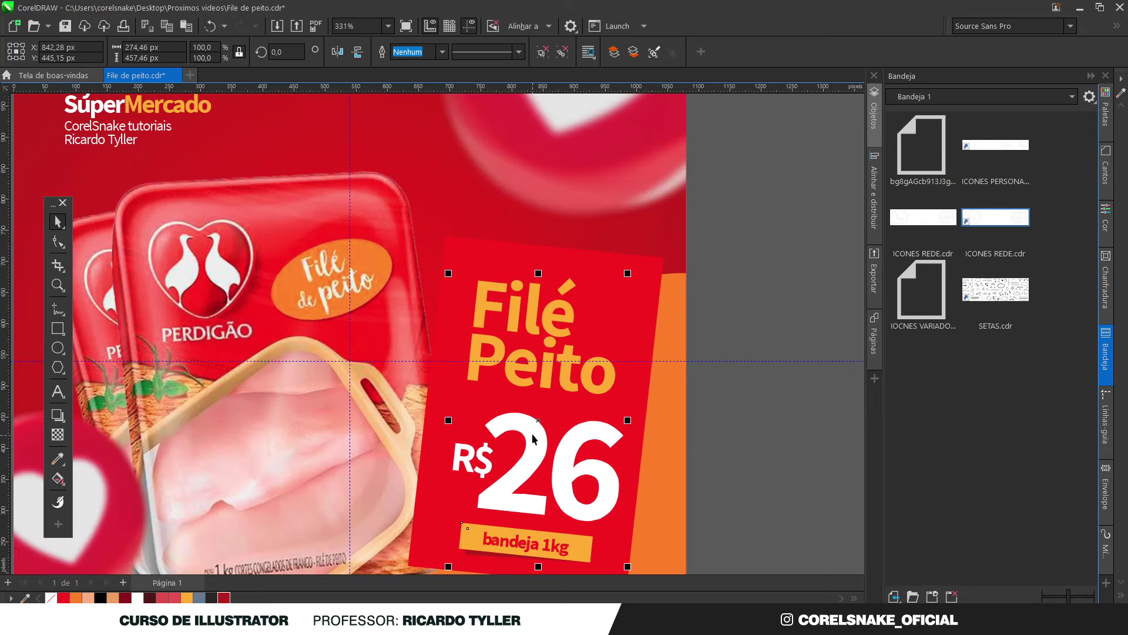
drag(540, 421, 532, 427)
scroll(532, 426, down, 2)
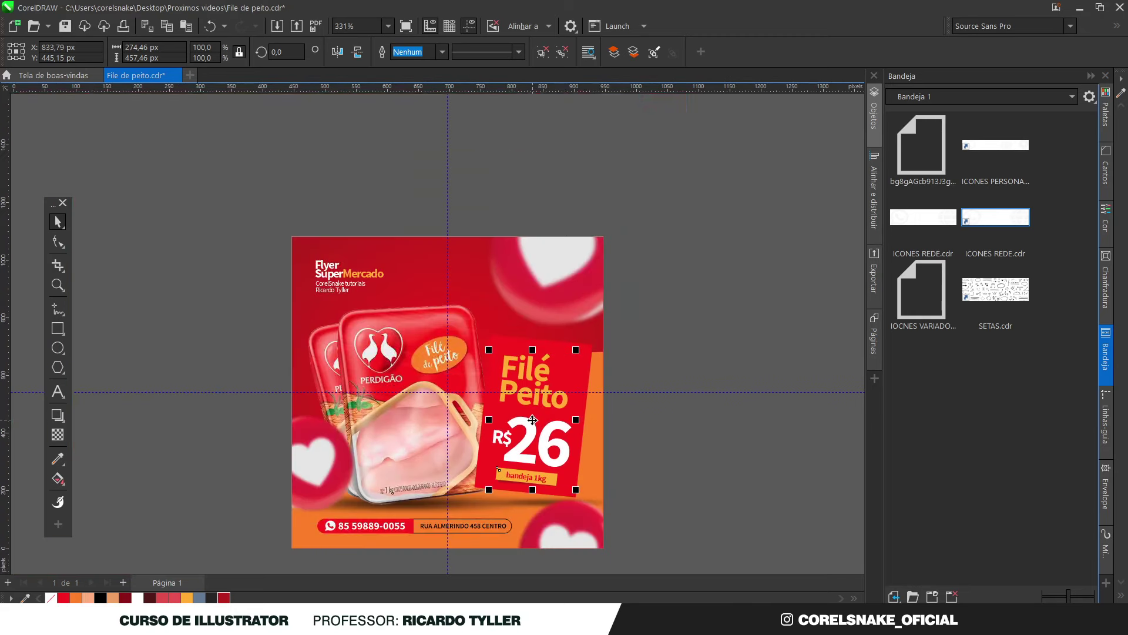
click(651, 438)
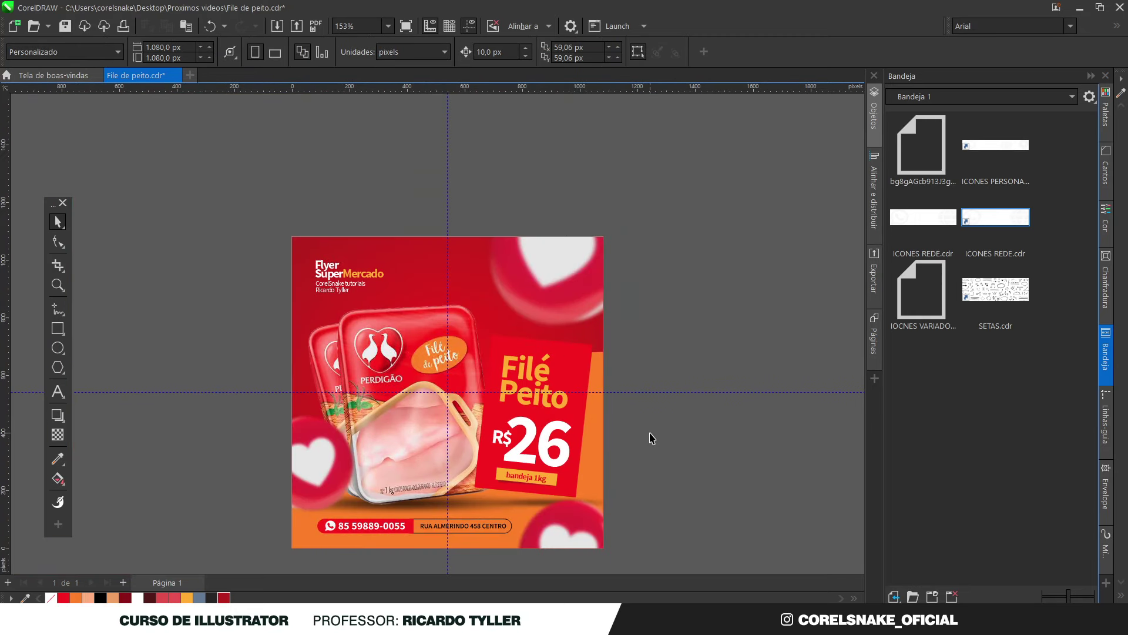
scroll(651, 438, up, 1)
scroll(492, 381, down, 1)
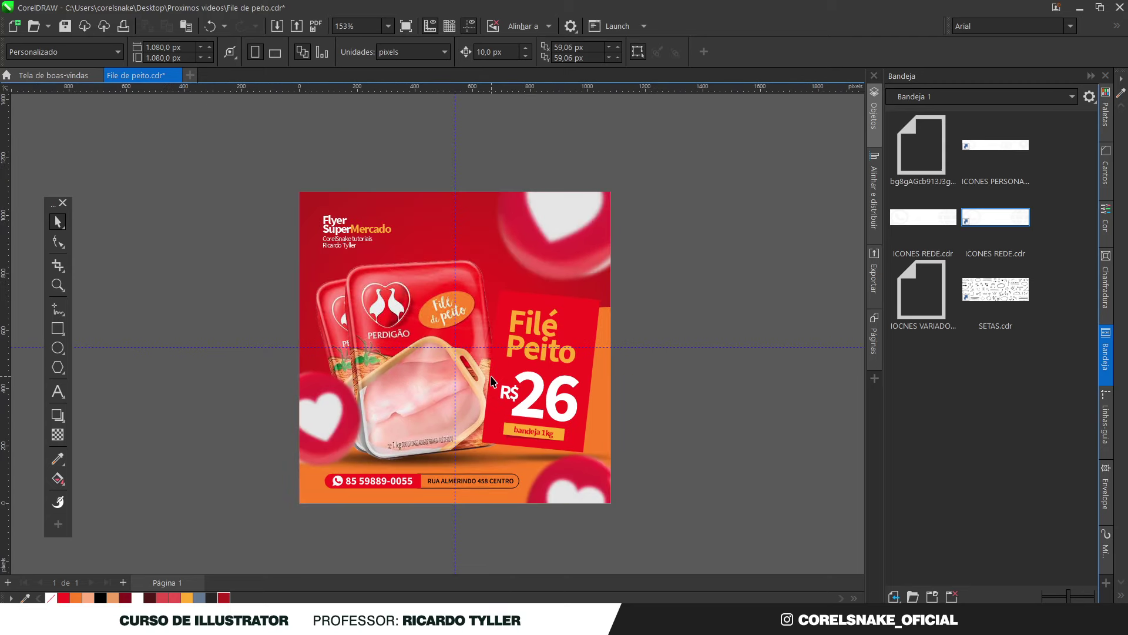